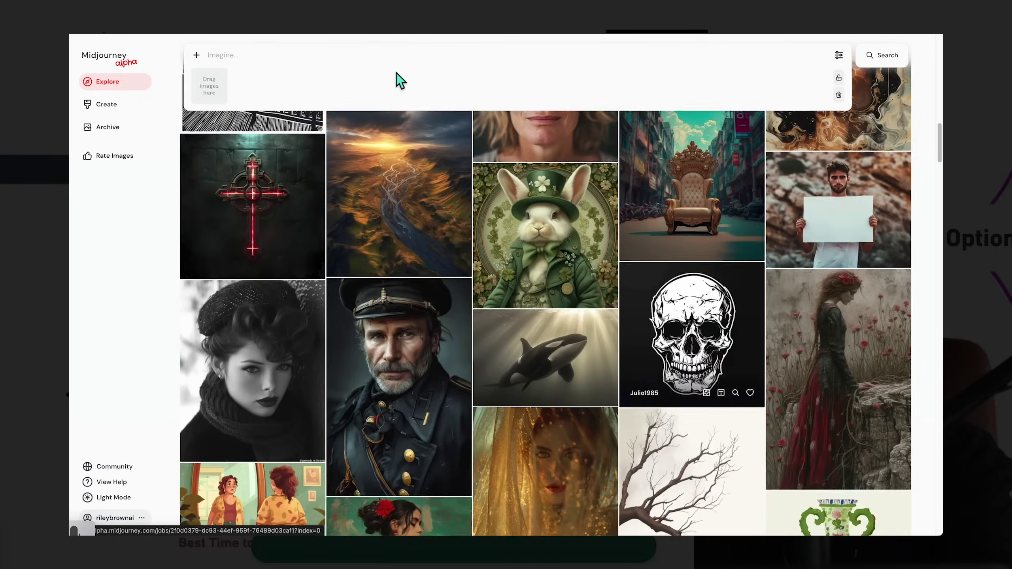
Drag an Explore image, such as the skull, into the Imagine bar as a prompt reference.
{"action": "left_click_drag", "start_coordinate": [692, 335], "coordinate": [210, 86]}
{"action": "scroll", "coordinate": [546, 320], "scroll_direction": "down", "scroll_amount": 10}
{"action": "scroll", "coordinate": [546, 319], "scroll_direction": "down", "scroll_amount": 10}
Enter 'A CARTOON IMAGE OF A MAN WALKING DOWN THE STREET WITH A MONKEY BEST FRIEND' and add the beanie portrait.
{"action": "type", "text": "A CARTOON IMAG"}
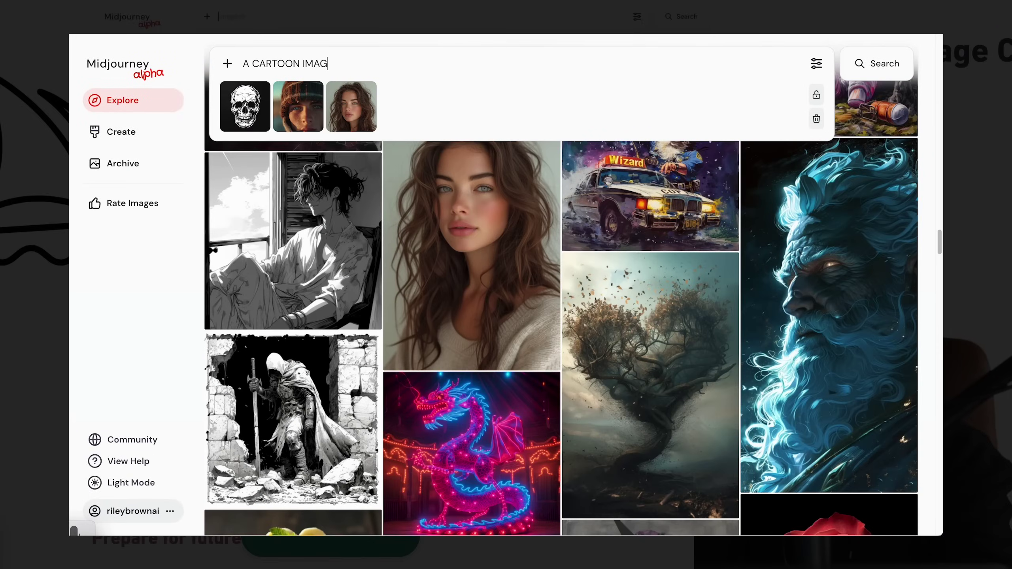
{"action": "type", "text": "E OF A MAN WALKING DOWN THE STREET WITH A MONKEY BEST FRIEND"}
{"action": "left_click", "coordinate": [816, 63]}
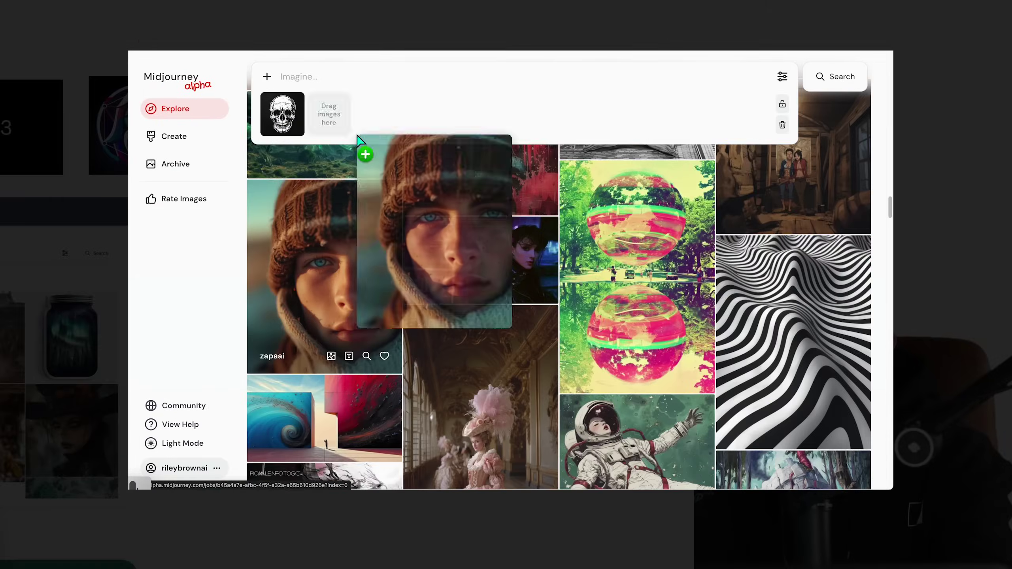
{"action": "left_click_drag", "start_coordinate": [366, 154], "coordinate": [316, 83]}
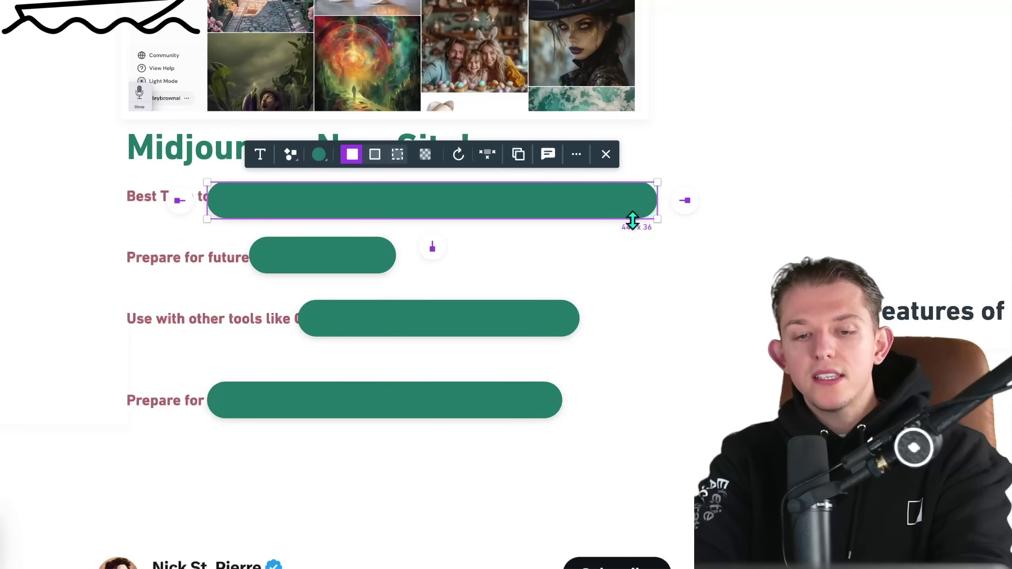
Delete the green bars hiding the first note and the tweet text.
{"action": "key", "text": "Delete"}
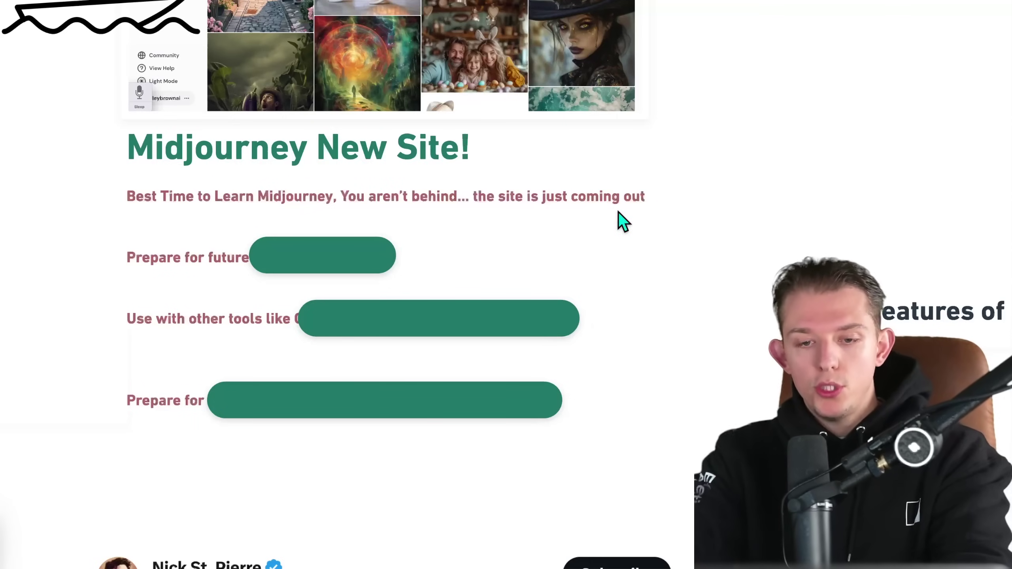
{"action": "scroll", "coordinate": [440, 276], "scroll_direction": "down", "scroll_amount": 5}
{"action": "left_click", "coordinate": [408, 340]}
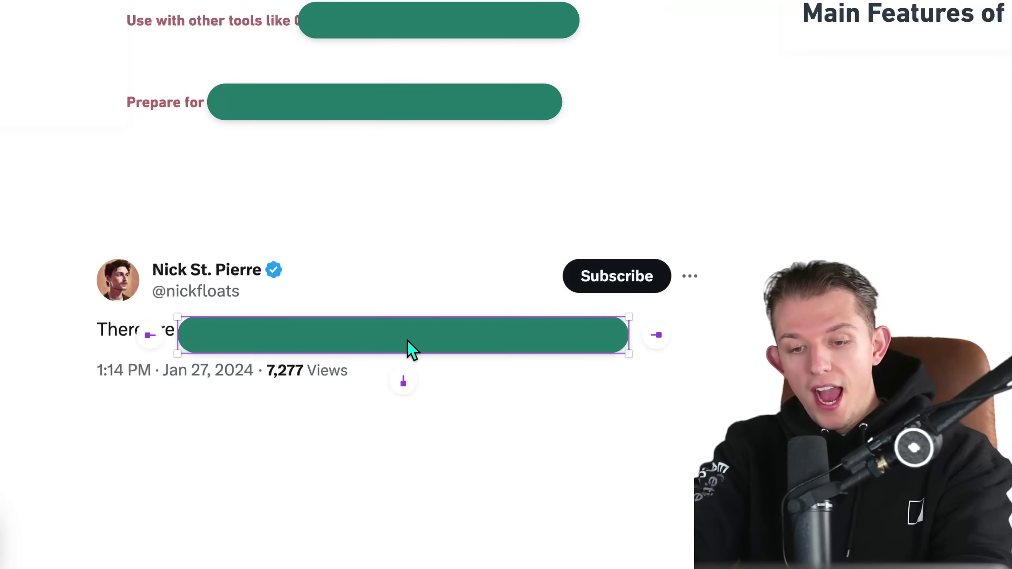
{"action": "key", "text": "Delete"}
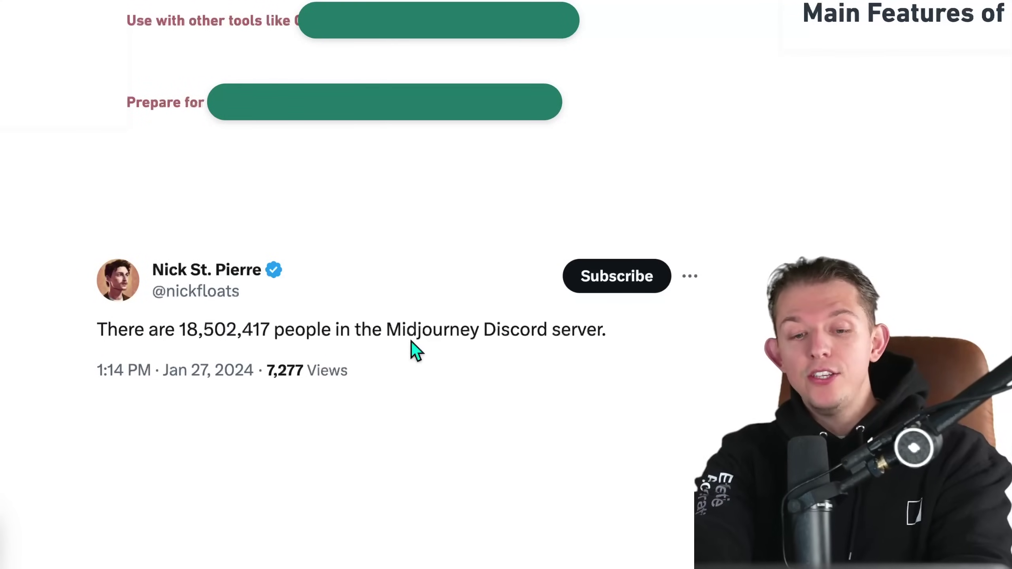
{"action": "scroll", "coordinate": [426, 356], "scroll_direction": "up", "scroll_amount": 5}
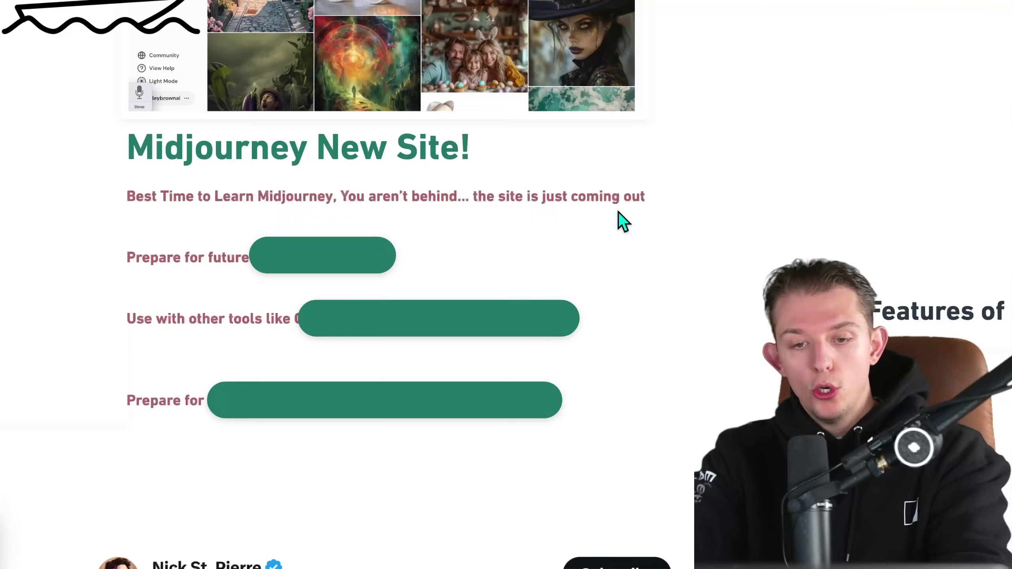
{"action": "scroll", "coordinate": [455, 284], "scroll_direction": "down", "scroll_amount": 5}
{"action": "scroll", "coordinate": [429, 378], "scroll_direction": "up", "scroll_amount": 4}
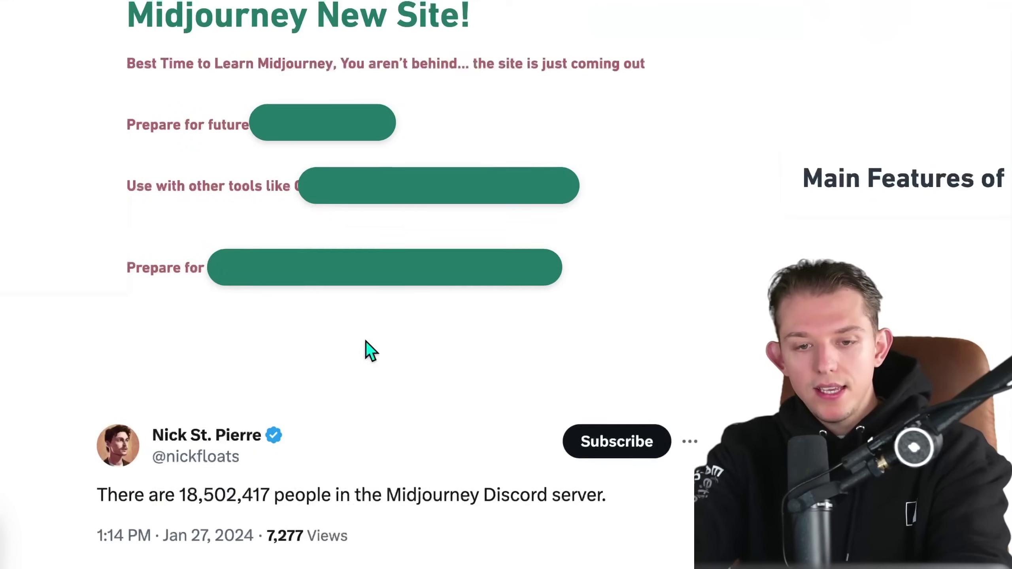
Remove the bars by Prepare for future, Use with other tools like, and the last note, revealing the image, Canva and video notes.
{"action": "left_click", "coordinate": [316, 220]}
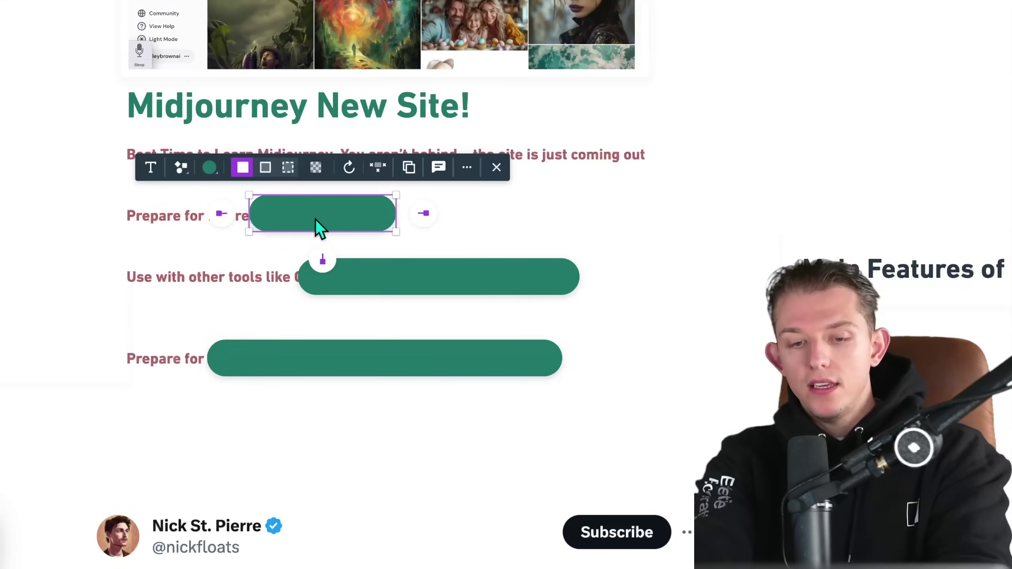
{"action": "key", "text": "Delete"}
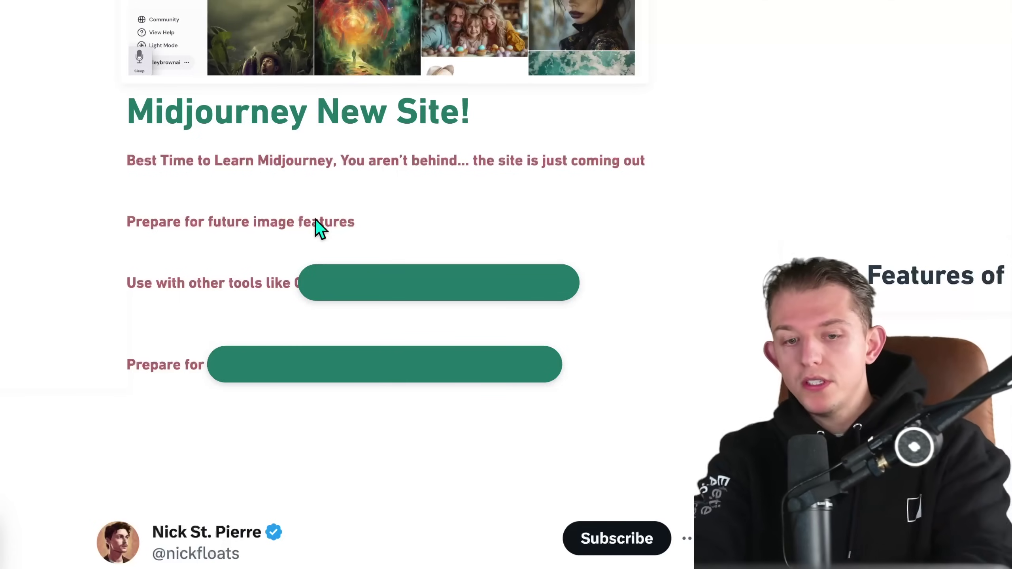
{"action": "left_click", "coordinate": [410, 290]}
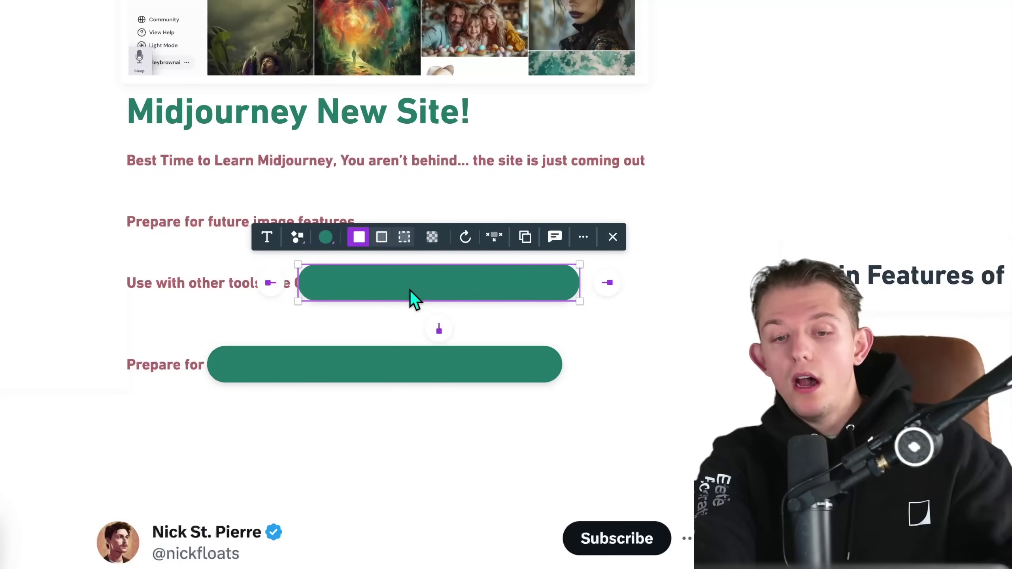
{"action": "key", "text": "Delete"}
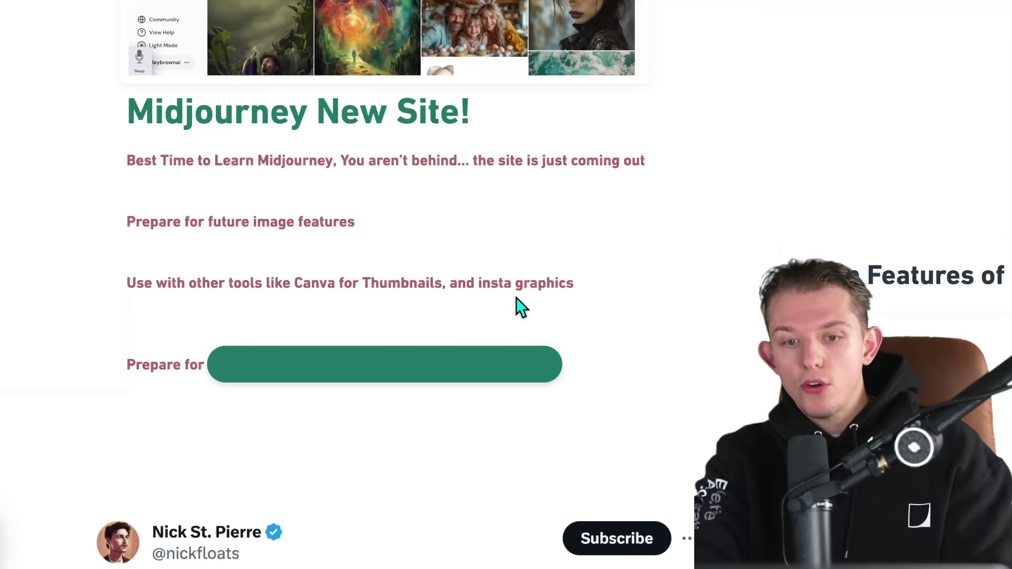
{"action": "left_click", "coordinate": [425, 365]}
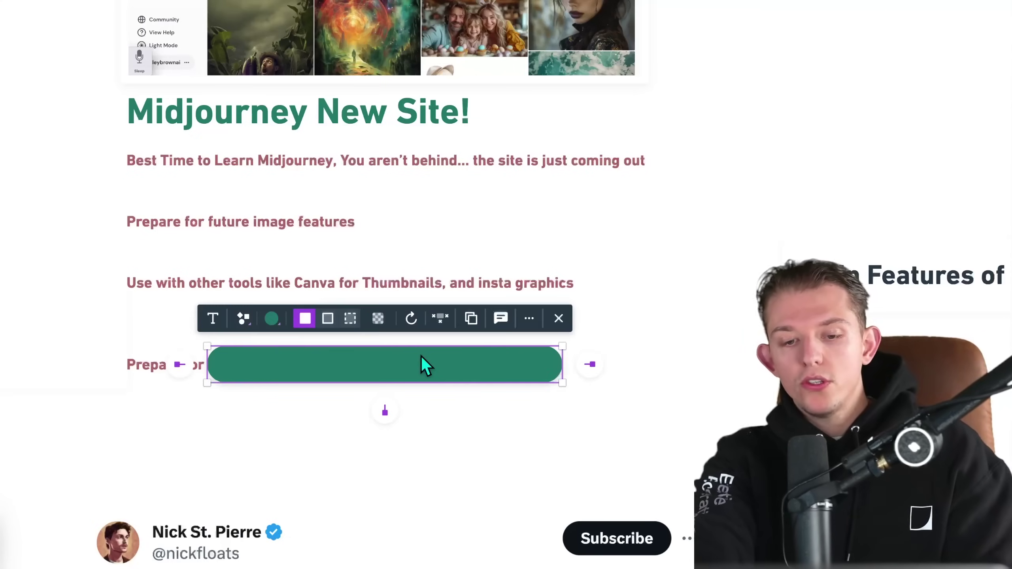
{"action": "key", "text": "Delete"}
{"action": "scroll", "coordinate": [421, 356], "scroll_direction": "down", "scroll_amount": 1}
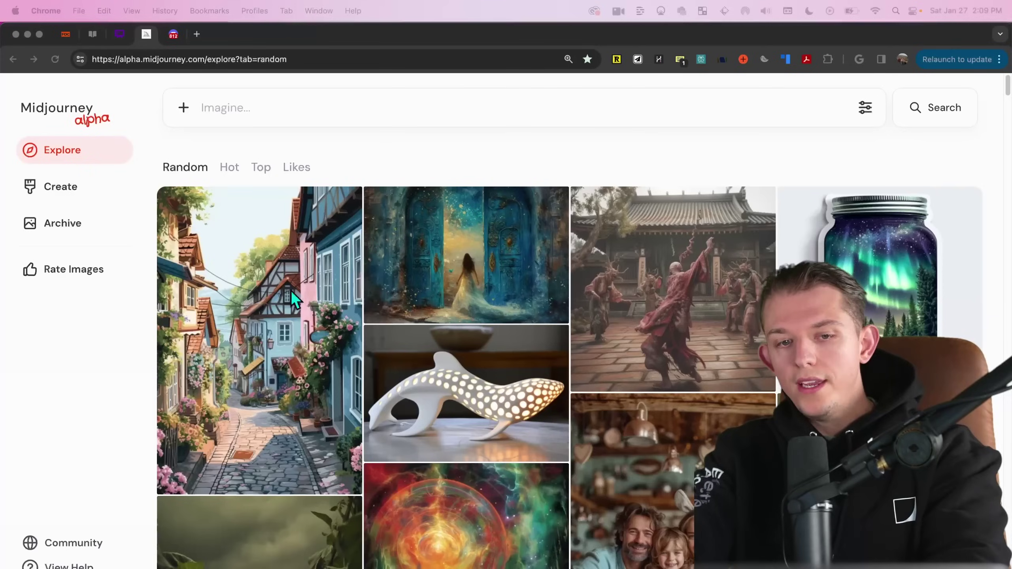
Start a /imagine command with /im in Discord's posts channel, then return to the Midjourney alpha tab.
{"action": "left_click", "coordinate": [92, 164]}
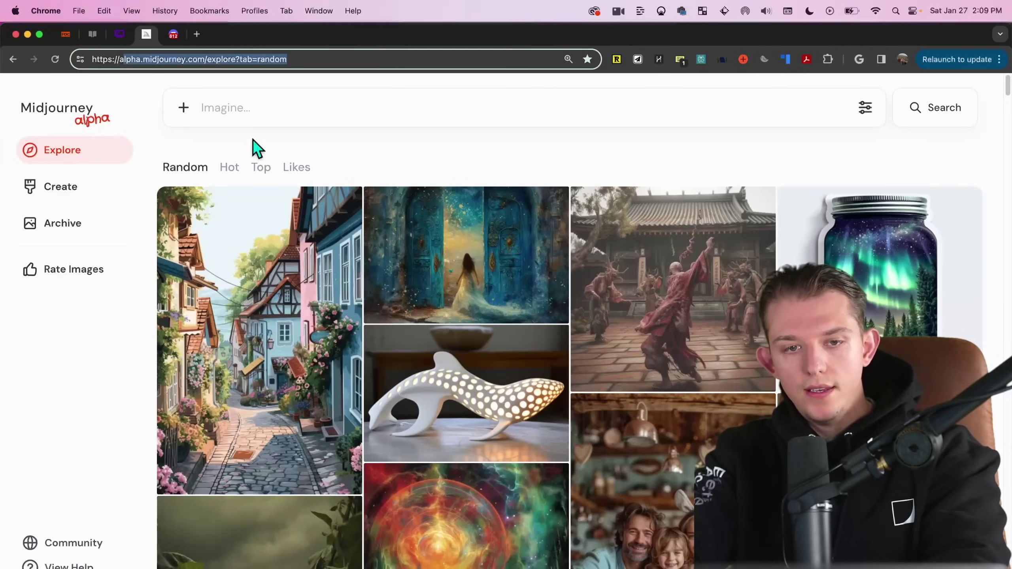
{"action": "left_click", "coordinate": [172, 35]}
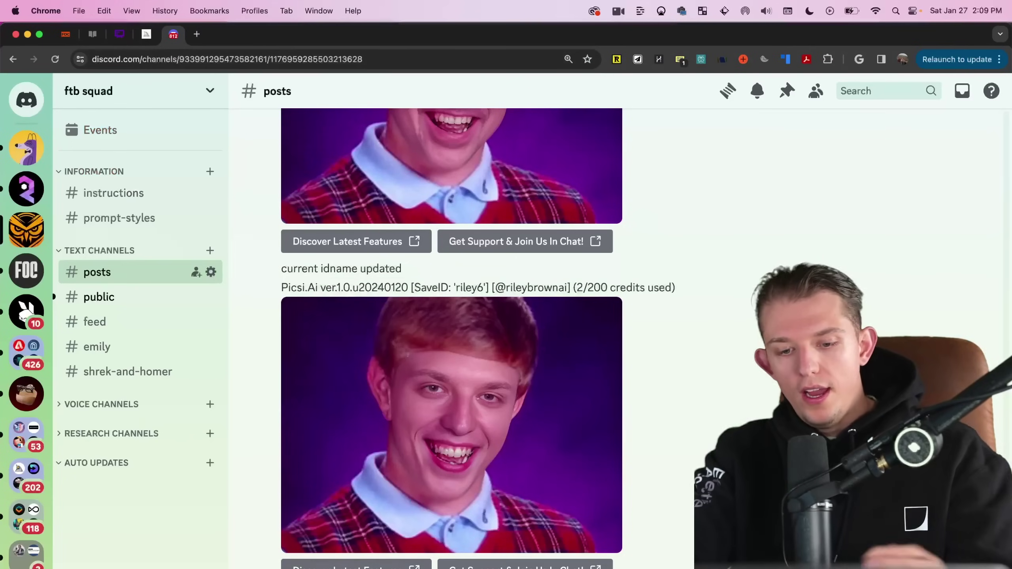
{"action": "type", "text": "/im"}
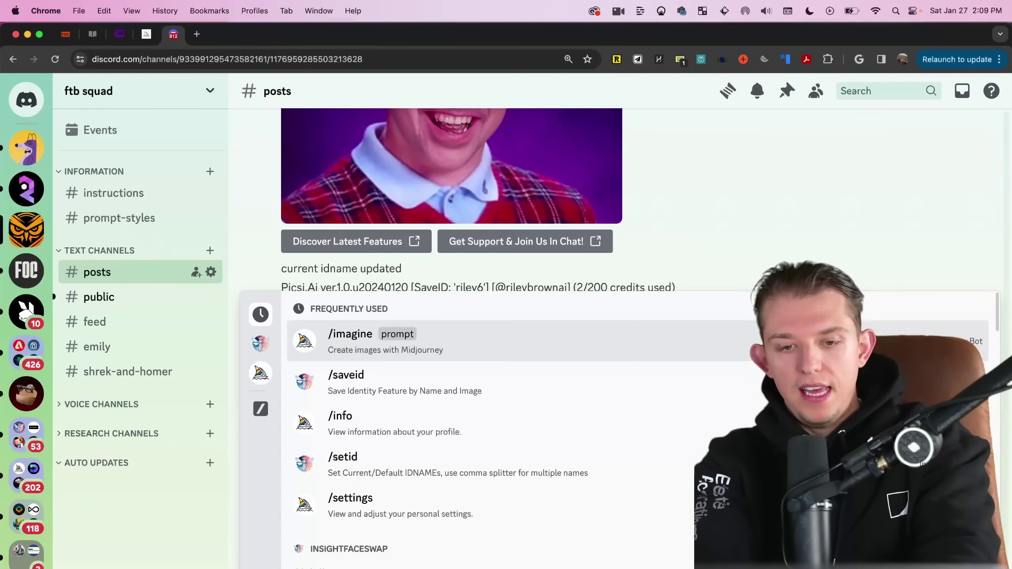
{"action": "key", "text": "Return"}
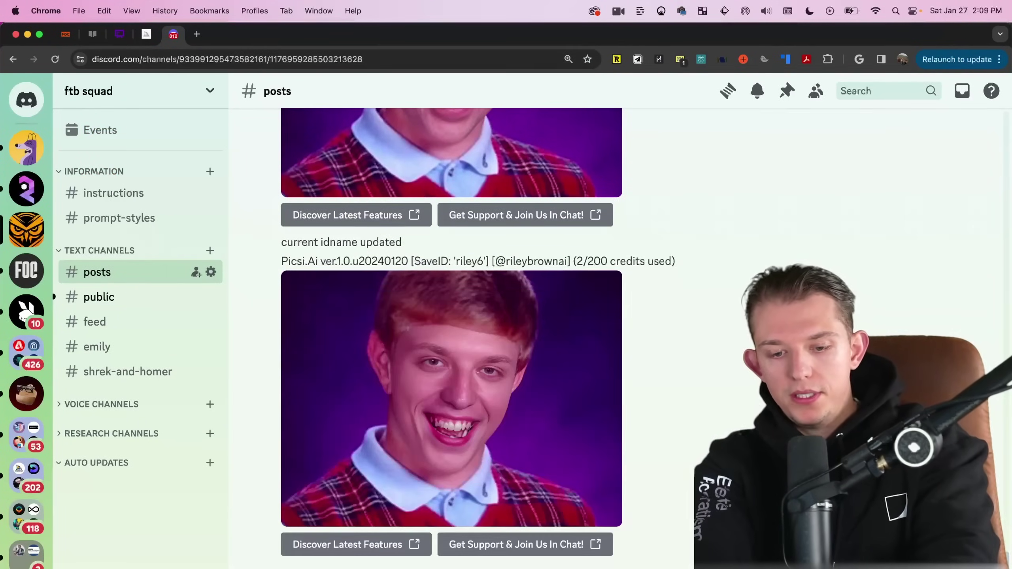
{"action": "left_click", "coordinate": [146, 34]}
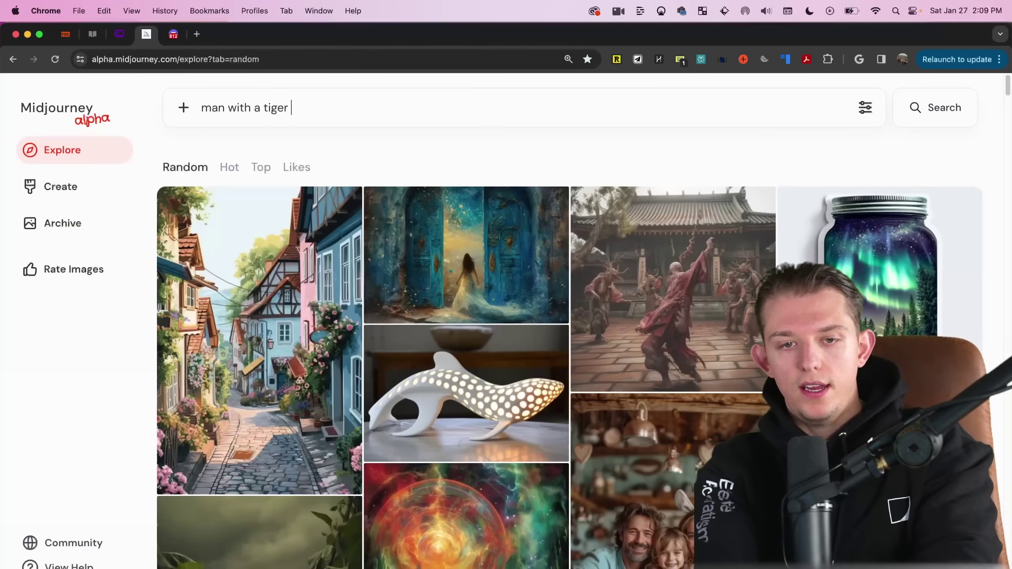
Submit the 'man with a tiger' and 'woman with a tiger' prompts so Create shows 0/2.
{"action": "key", "text": "Return"}
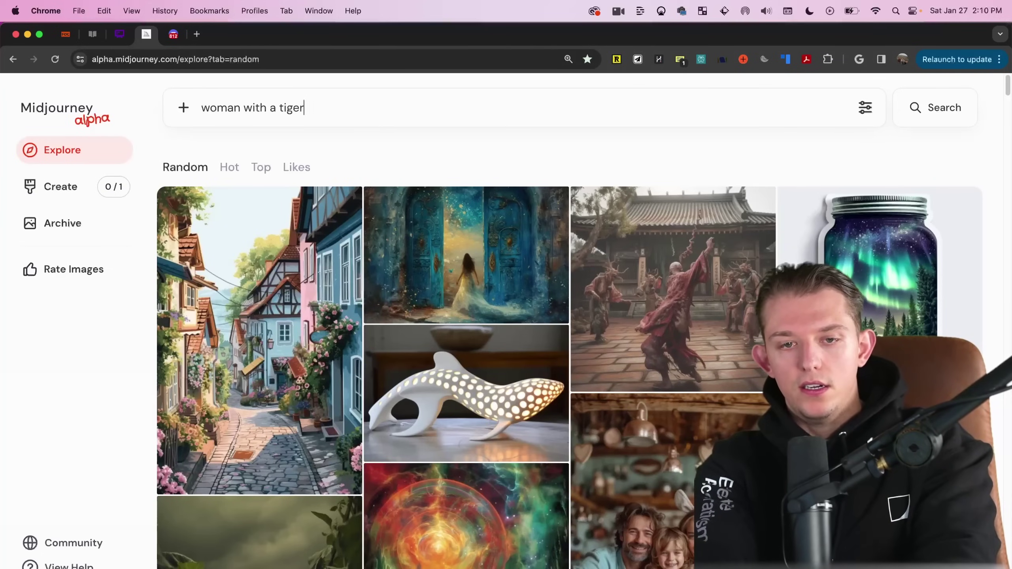
{"action": "key", "text": "Return"}
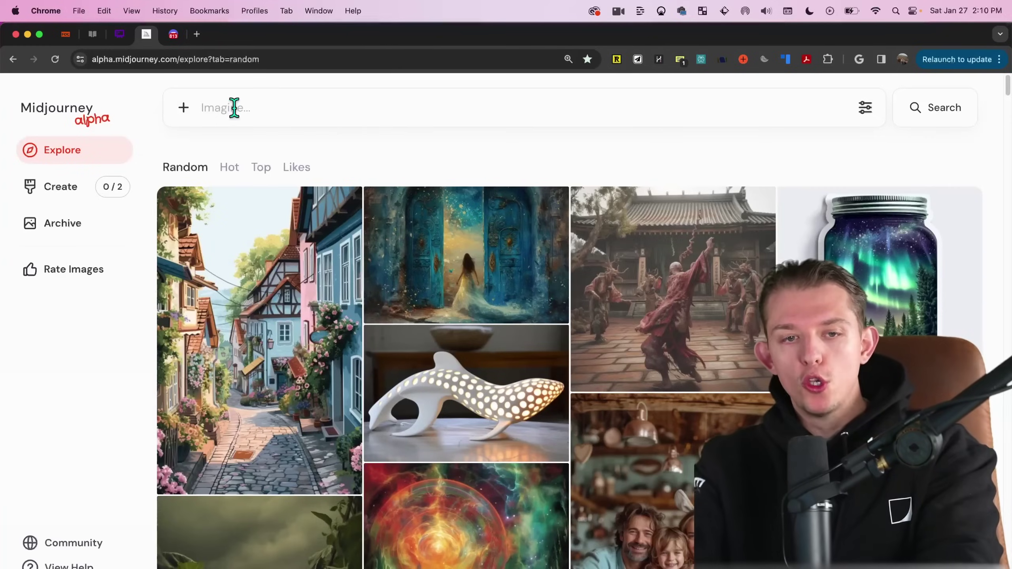
Scroll the Whimsical mindmap to the video-features note and tweet, then return to the Midjourney tiger results.
{"action": "left_click", "coordinate": [119, 34]}
{"action": "scroll", "coordinate": [223, 469], "scroll_direction": "down", "scroll_amount": 5}
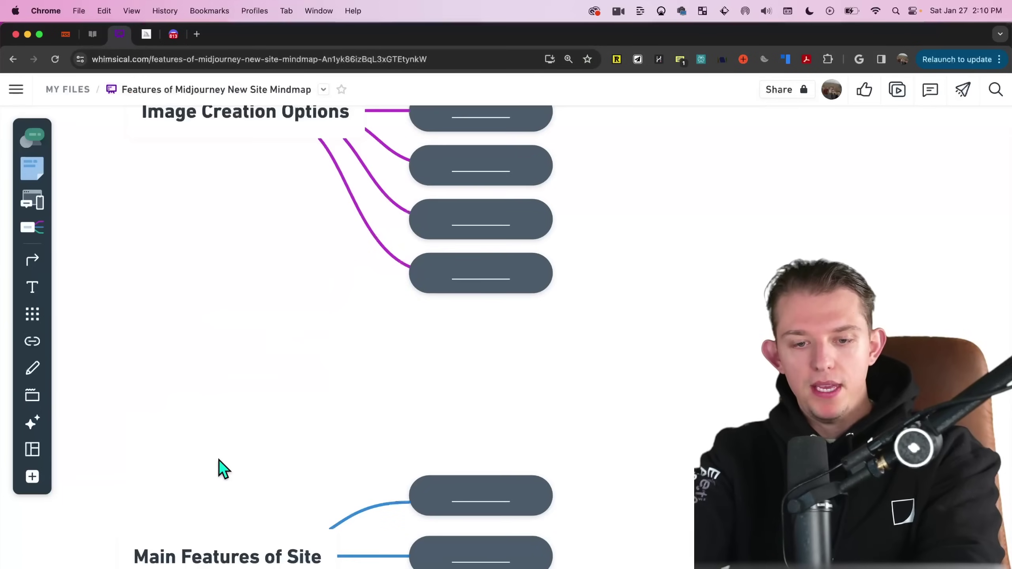
{"action": "scroll", "coordinate": [223, 468], "scroll_direction": "down", "scroll_amount": 10}
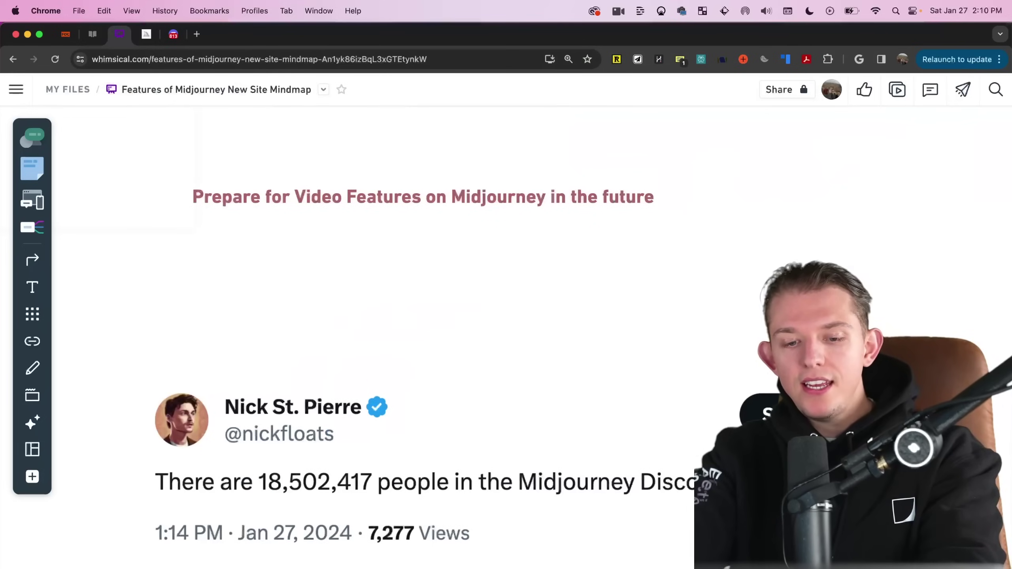
{"action": "scroll", "coordinate": [418, 361], "scroll_direction": "down", "scroll_amount": 1}
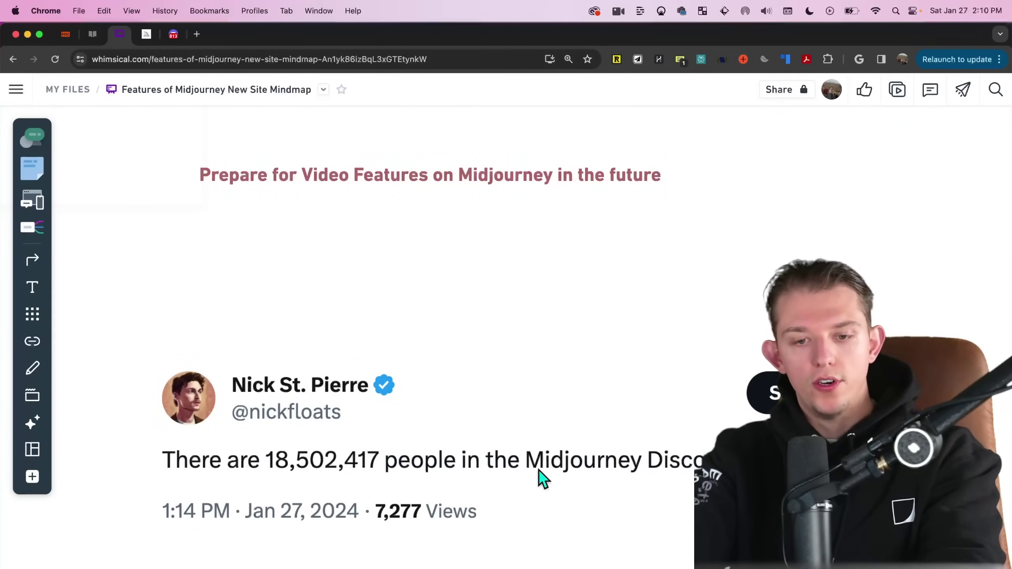
{"action": "key", "text": "ctrl+Tab"}
{"action": "scroll", "coordinate": [297, 257], "scroll_direction": "down", "scroll_amount": 5}
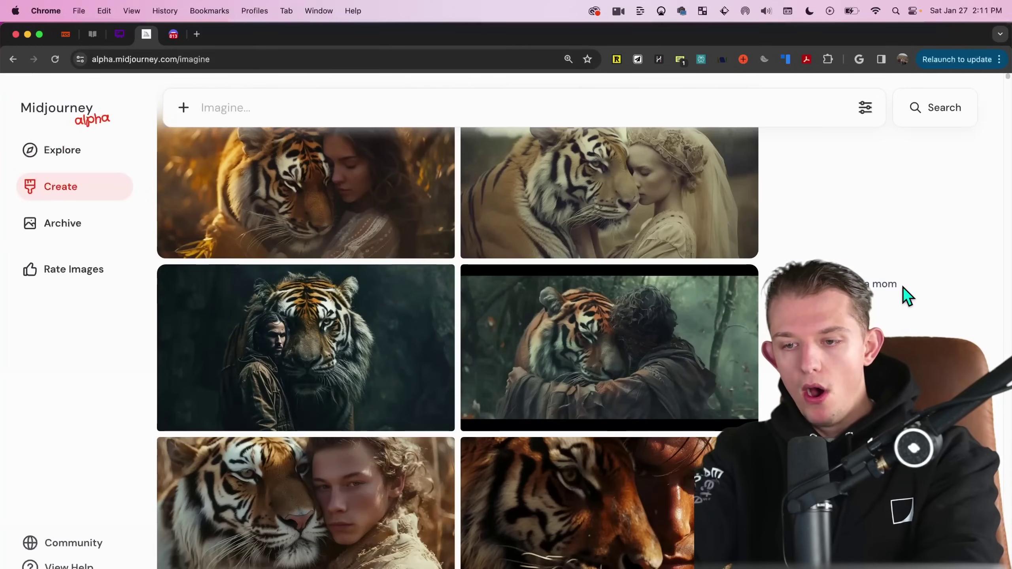
Open the Imagine bar settings showing 16:9 landscape size, Standard mode and version 6.
{"action": "scroll", "coordinate": [900, 298], "scroll_direction": "down", "scroll_amount": 1}
{"action": "scroll", "coordinate": [901, 298], "scroll_direction": "up", "scroll_amount": 2}
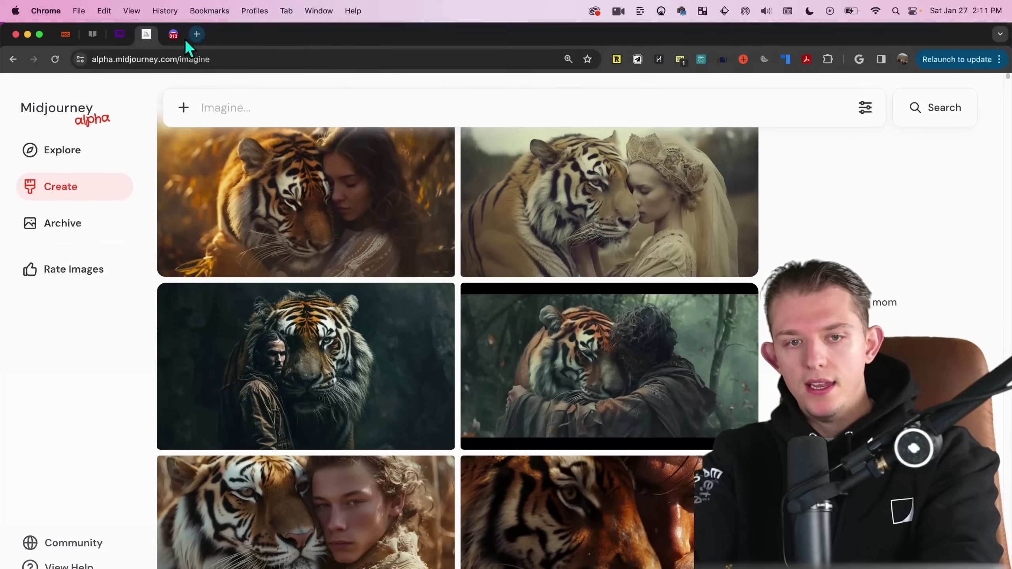
{"action": "left_click", "coordinate": [174, 35]}
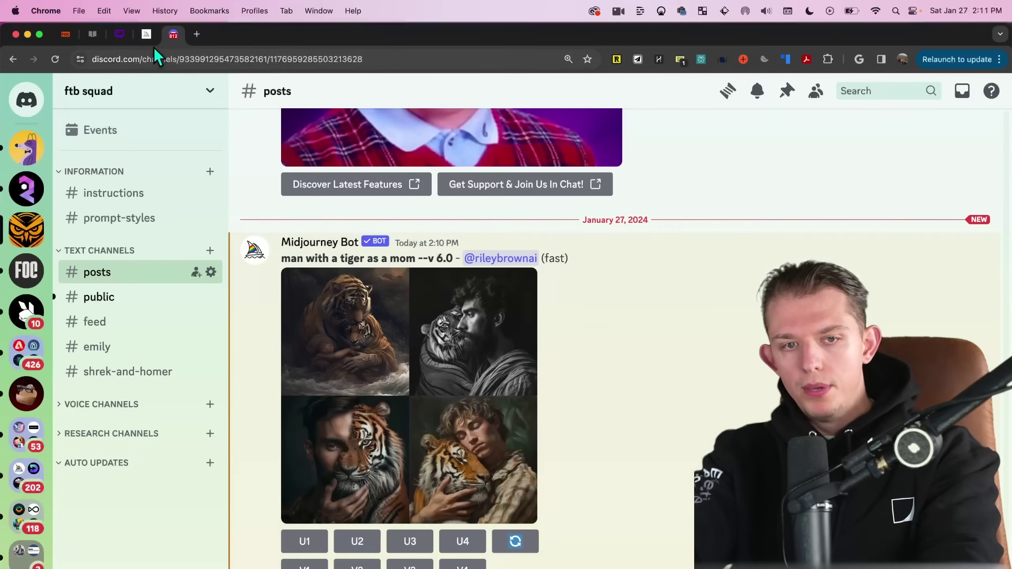
{"action": "left_click", "coordinate": [147, 35]}
{"action": "scroll", "coordinate": [377, 197], "scroll_direction": "up", "scroll_amount": 5}
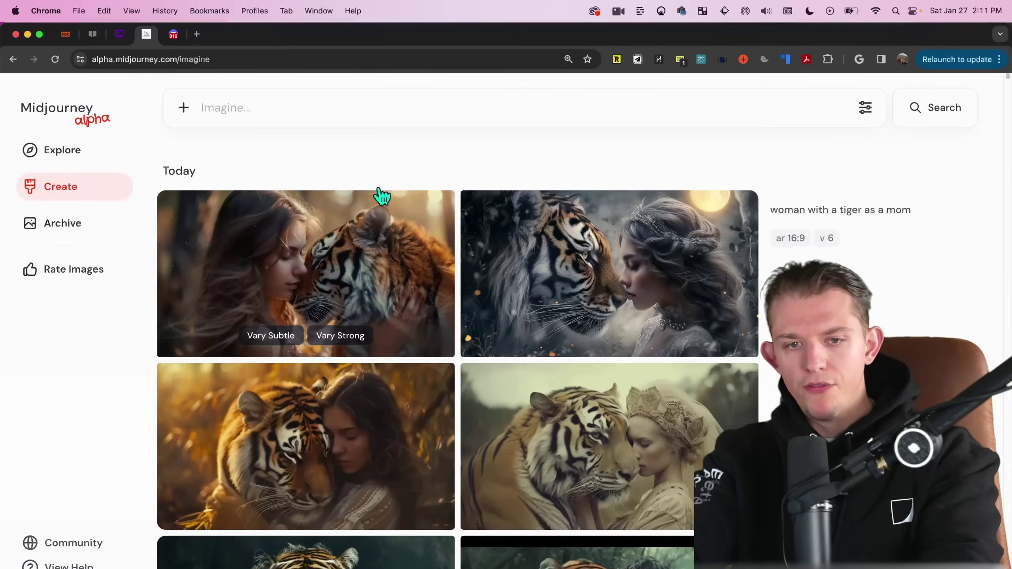
{"action": "left_click", "coordinate": [266, 97]}
{"action": "left_click", "coordinate": [865, 110]}
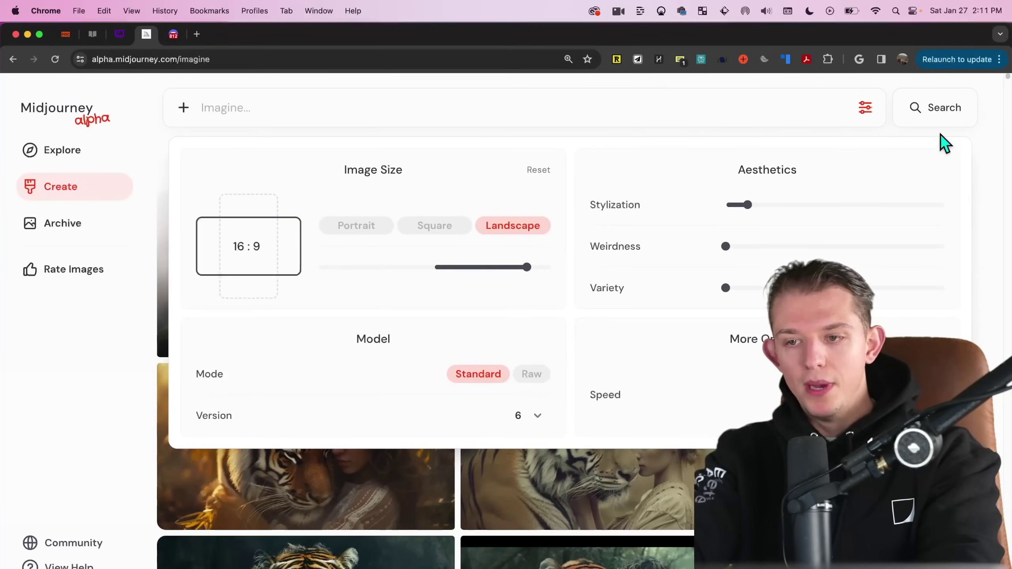
Widen the image size from 16:9 to 2:1, raise Stylization, and close the settings panel.
{"action": "left_click", "coordinate": [128, 40]}
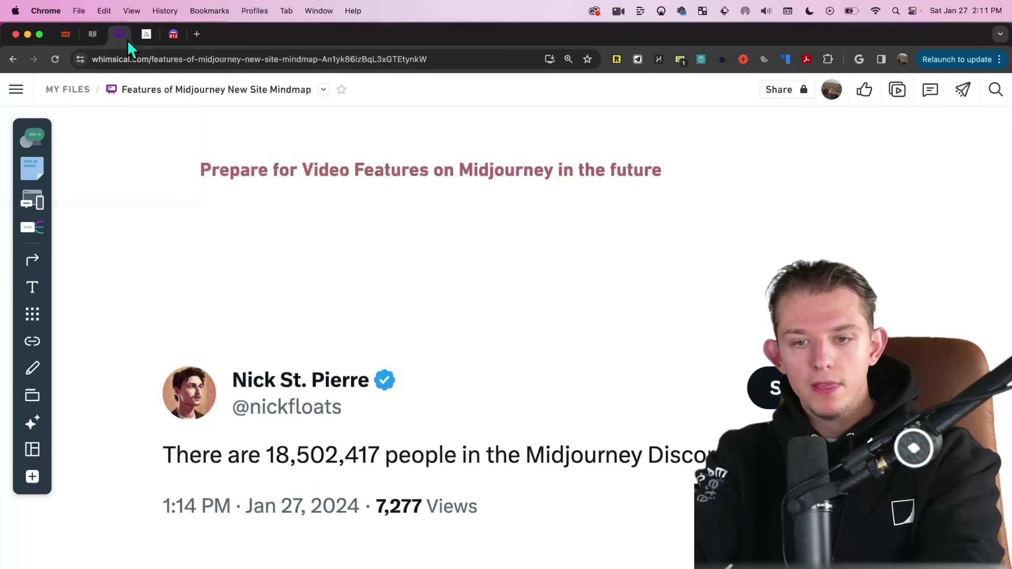
{"action": "left_click", "coordinate": [522, 228]}
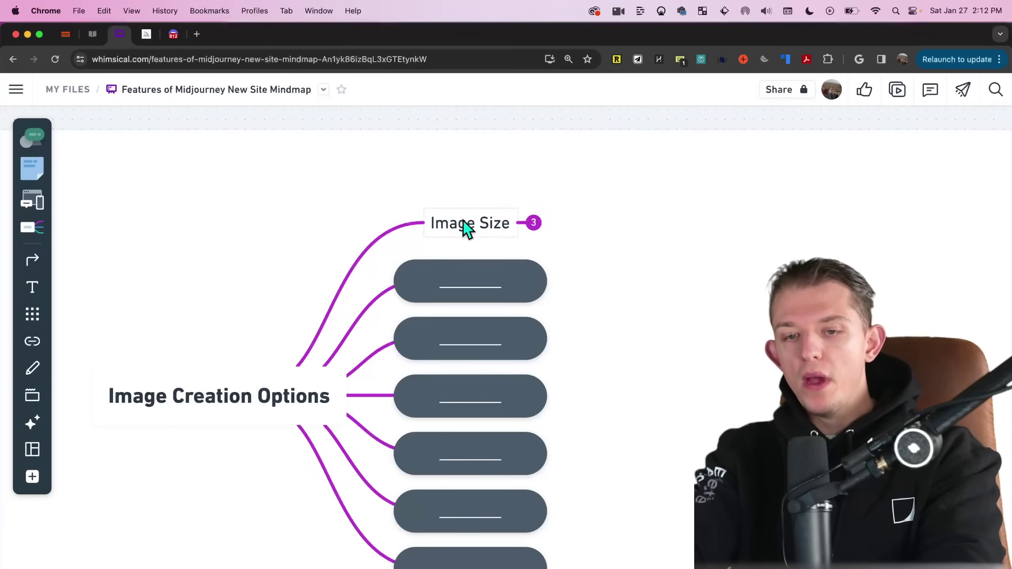
{"action": "left_click", "coordinate": [152, 36]}
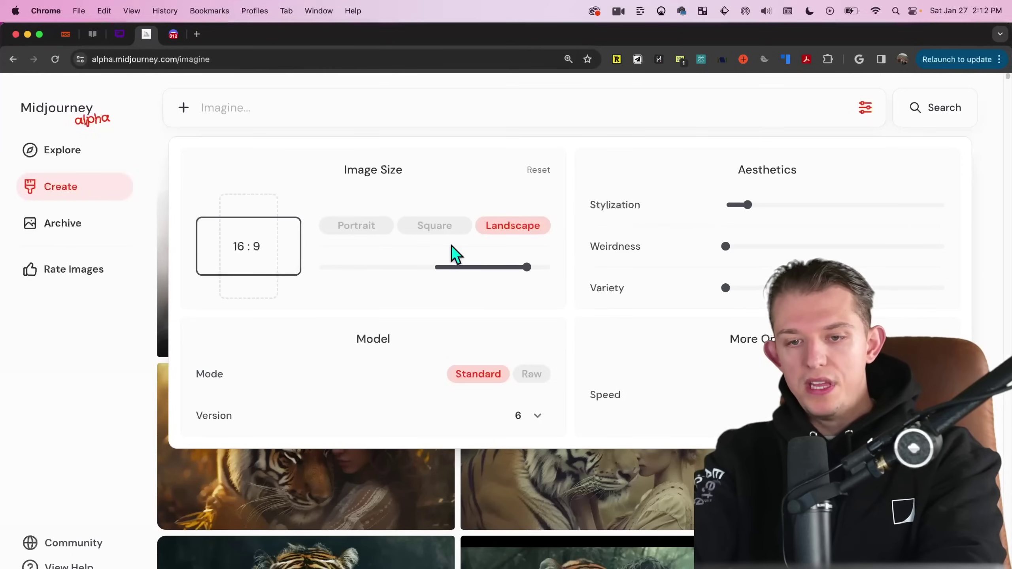
{"action": "left_click_drag", "start_coordinate": [526, 267], "coordinate": [553, 279]}
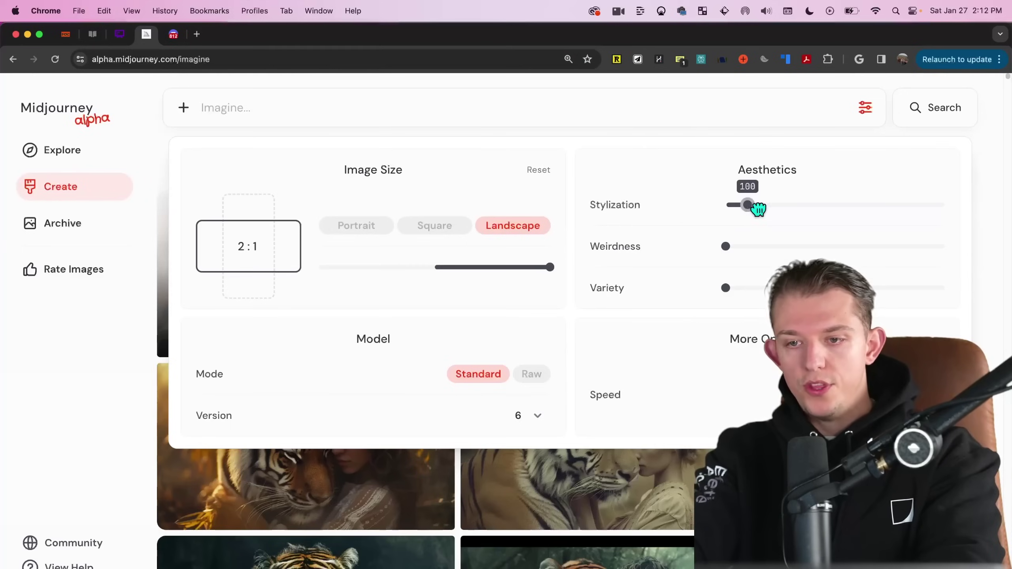
{"action": "left_click_drag", "start_coordinate": [759, 206], "coordinate": [857, 205]}
{"action": "left_click", "coordinate": [262, 105]}
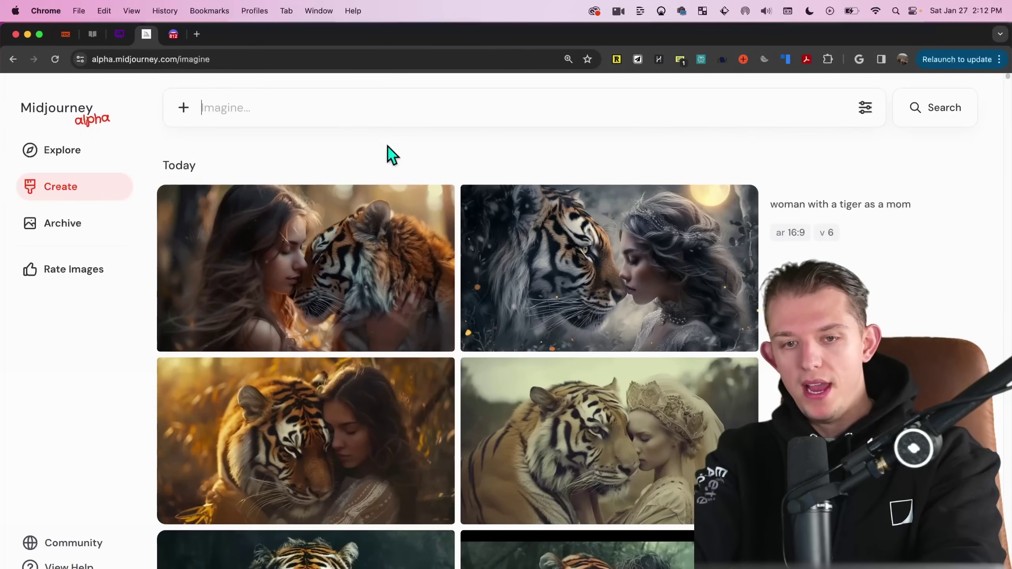
Paste the 'man with a tiger as a mom' prompt and submit it.
{"action": "type", "text": "man with a tiger as a mom"}
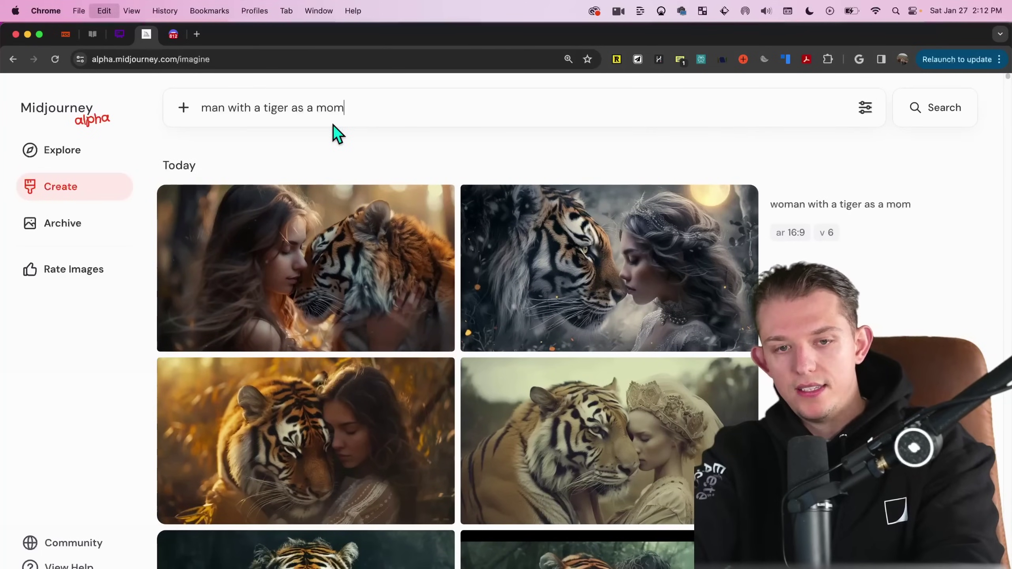
{"action": "left_click", "coordinate": [865, 108]}
{"action": "mouse_move", "coordinate": [790, 213]}
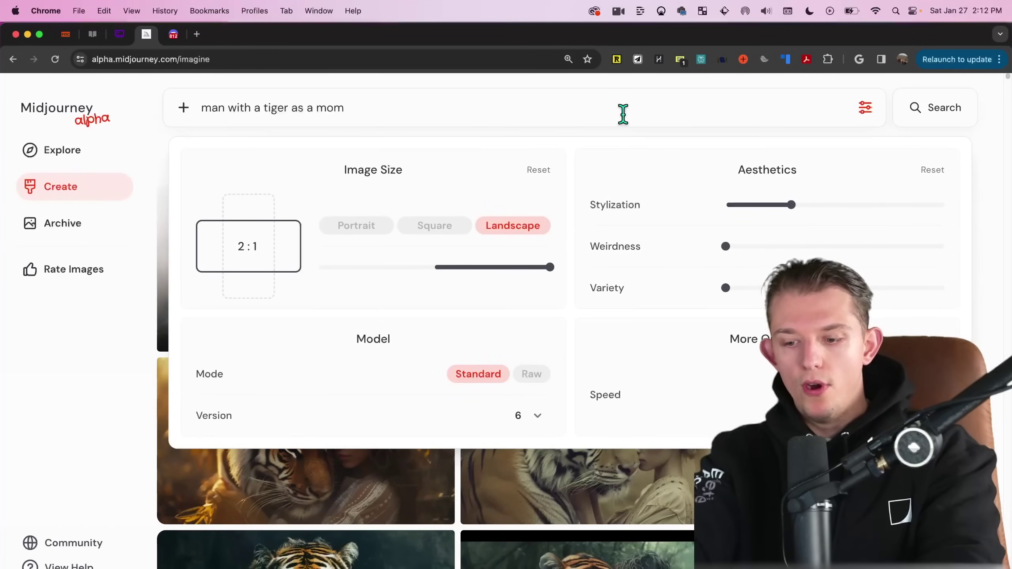
{"action": "key", "text": "Return"}
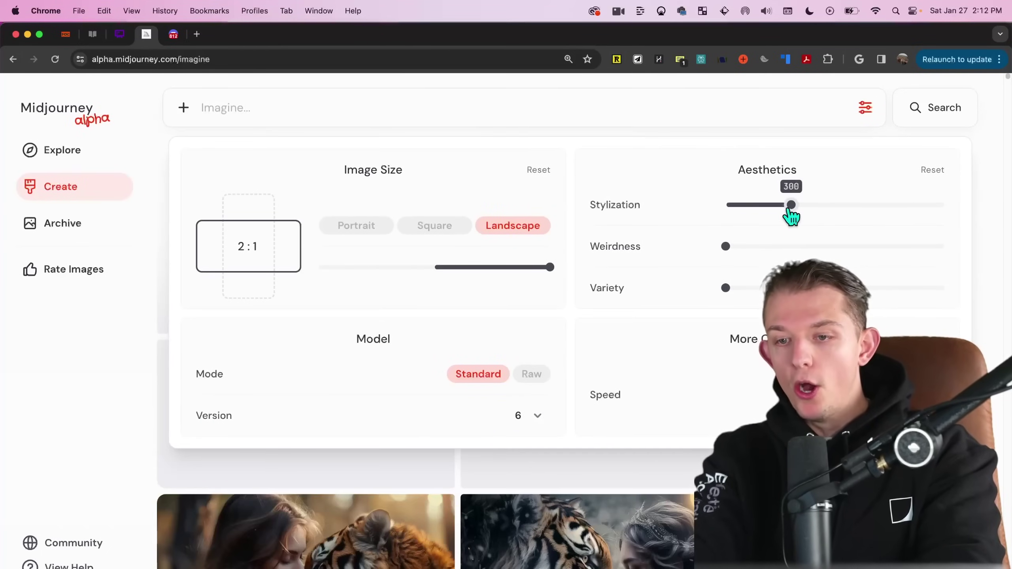
Raise Stylization and resubmit the same prompt, then raise the slider further.
{"action": "left_click_drag", "start_coordinate": [791, 213], "coordinate": [814, 211]}
{"action": "left_click", "coordinate": [701, 108]}
{"action": "type", "text": "man with a tiger as a mom"}
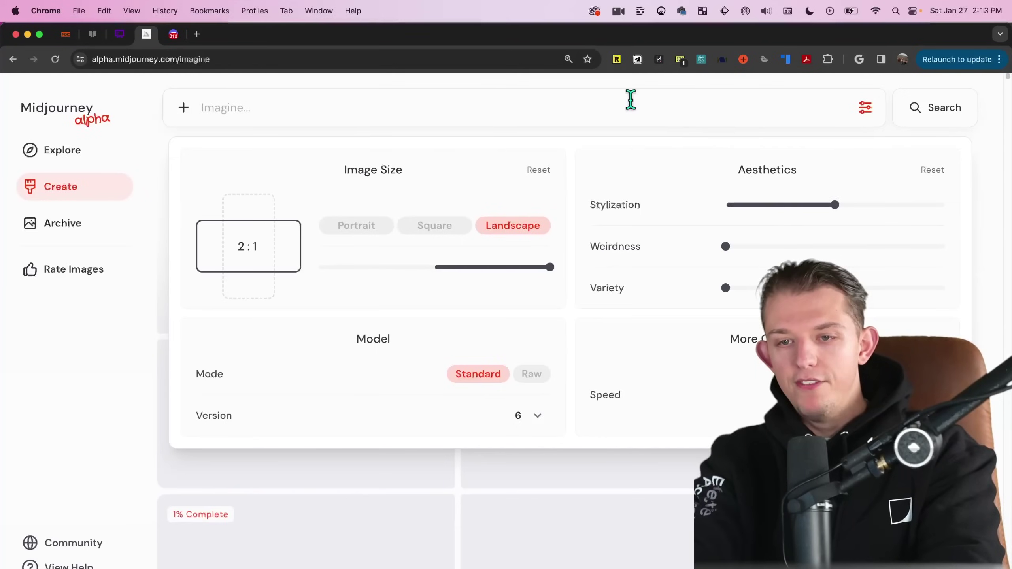
{"action": "type", "text": "man with a tiger as a mom"}
{"action": "key", "text": "Return"}
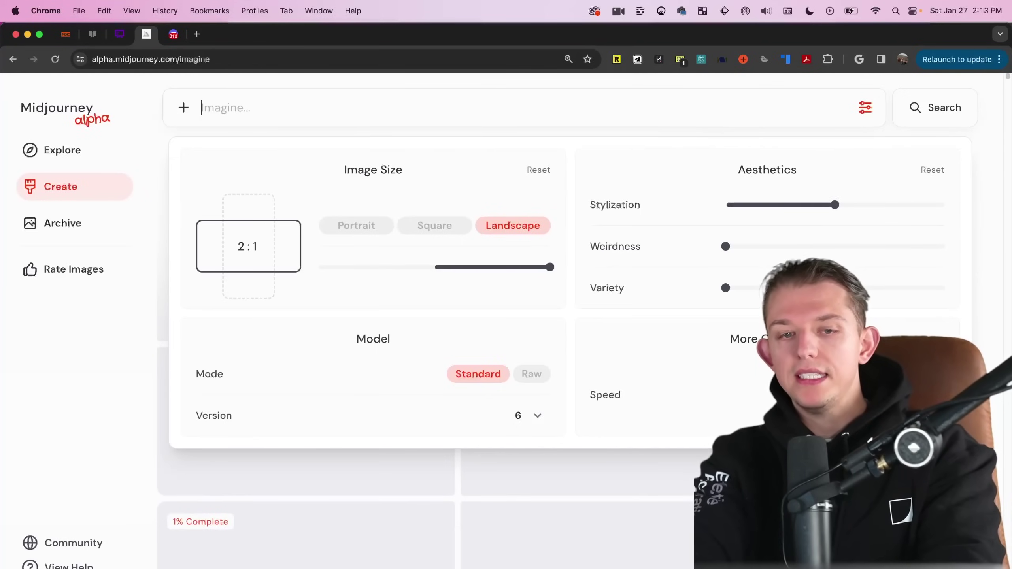
{"action": "mouse_move", "coordinate": [834, 211]}
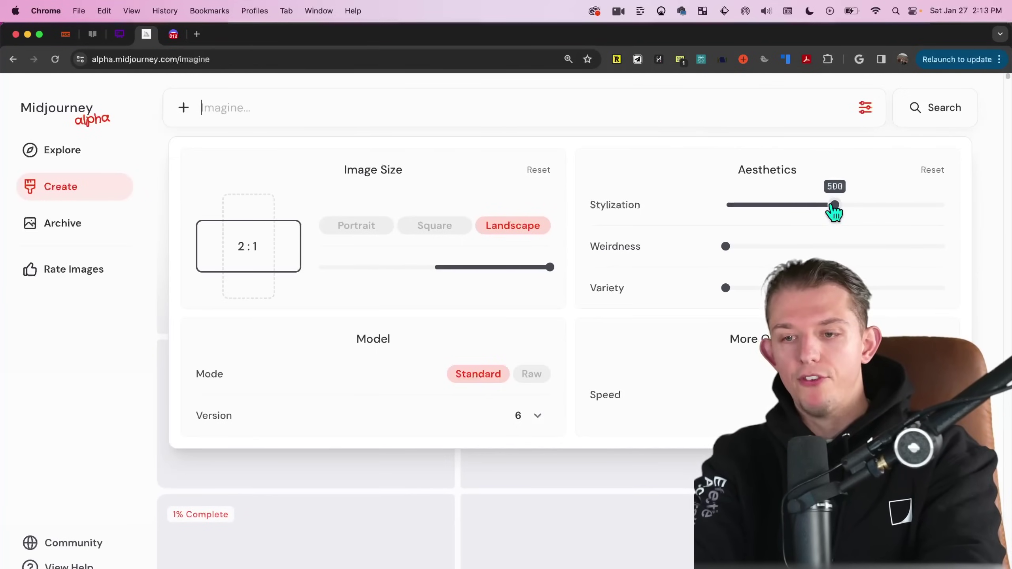
{"action": "left_click_drag", "start_coordinate": [834, 212], "coordinate": [854, 216]}
{"action": "scroll", "coordinate": [958, 249], "scroll_direction": "down", "scroll_amount": 5}
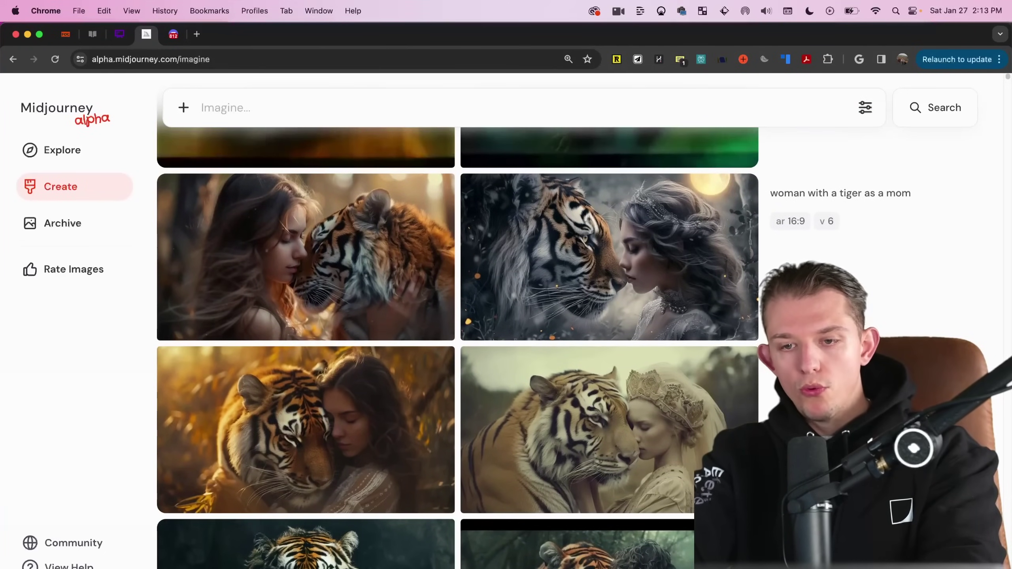
Make a Vary Subtle variation of the woman-and-tiger image.
{"action": "mouse_move", "coordinate": [407, 278]}
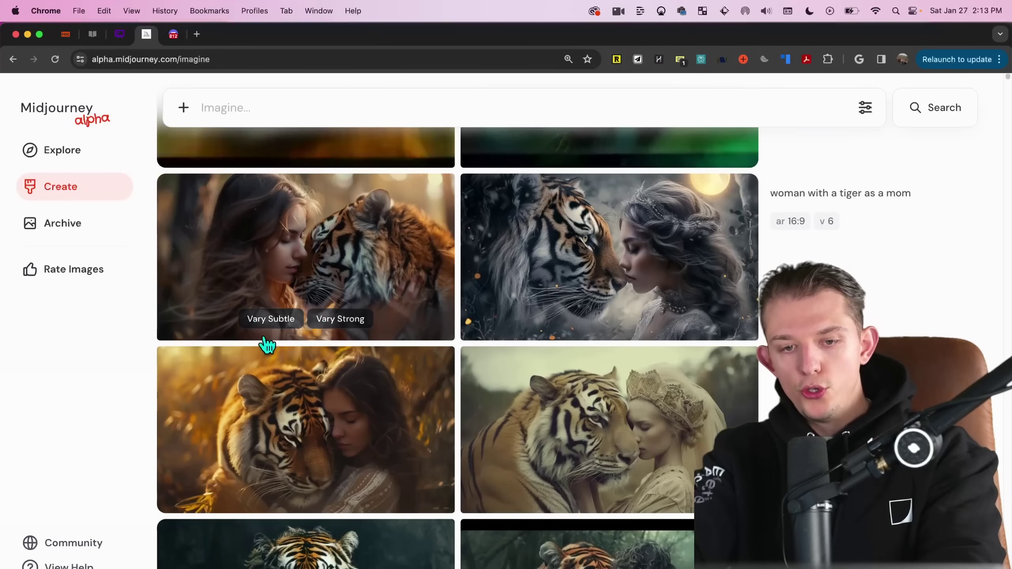
{"action": "left_click", "coordinate": [279, 321]}
{"action": "scroll", "coordinate": [627, 409], "scroll_direction": "down", "scroll_amount": 10}
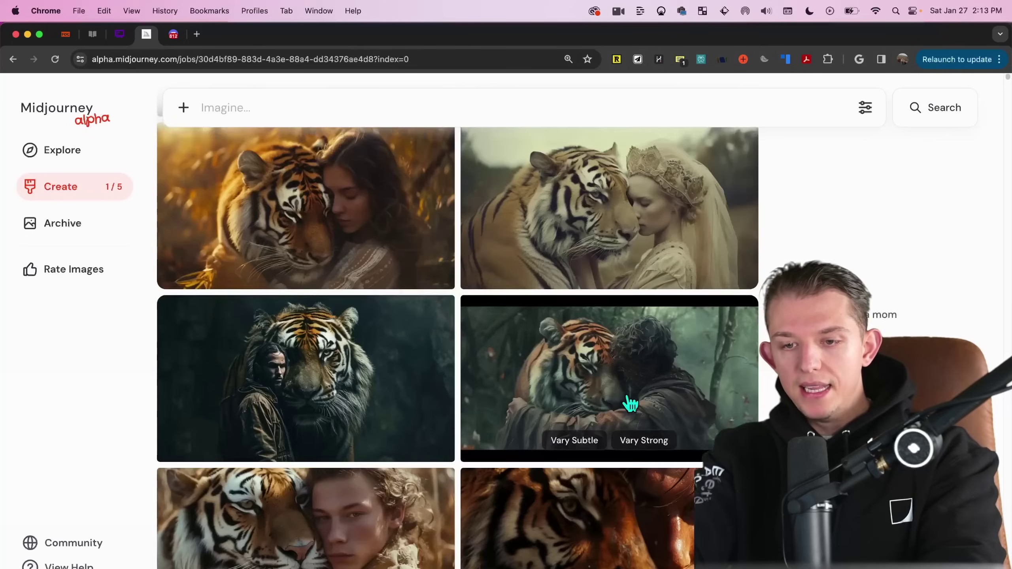
{"action": "scroll", "coordinate": [632, 398], "scroll_direction": "up", "scroll_amount": 5}
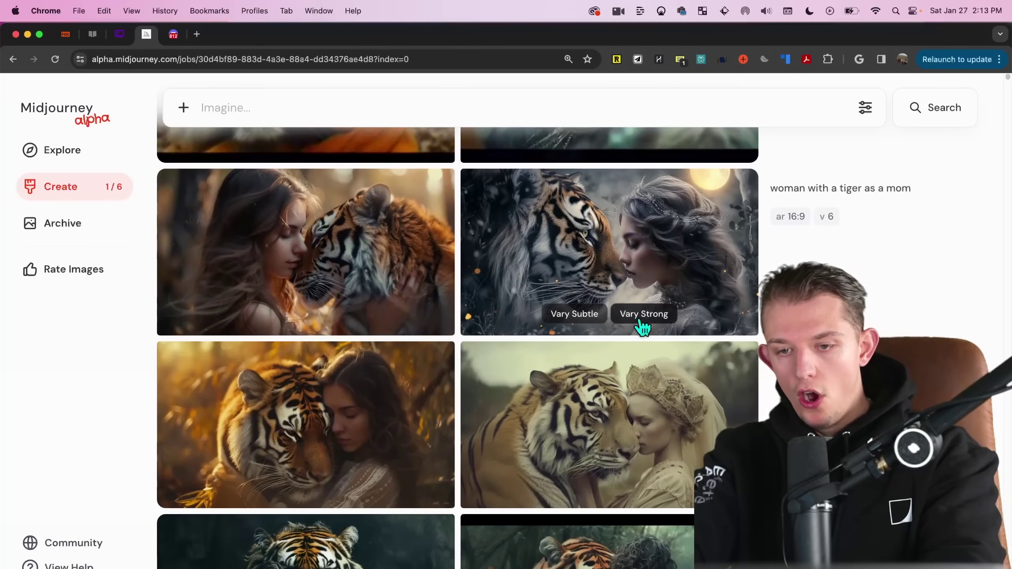
{"action": "scroll", "coordinate": [643, 327], "scroll_direction": "down", "scroll_amount": 3}
{"action": "mouse_move", "coordinate": [562, 360]}
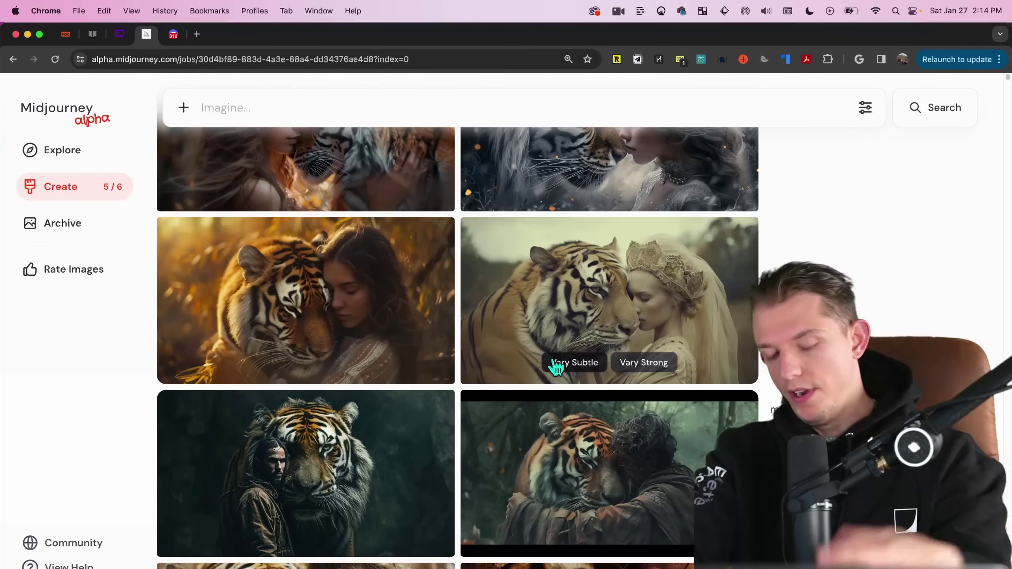
{"action": "mouse_move", "coordinate": [674, 442]}
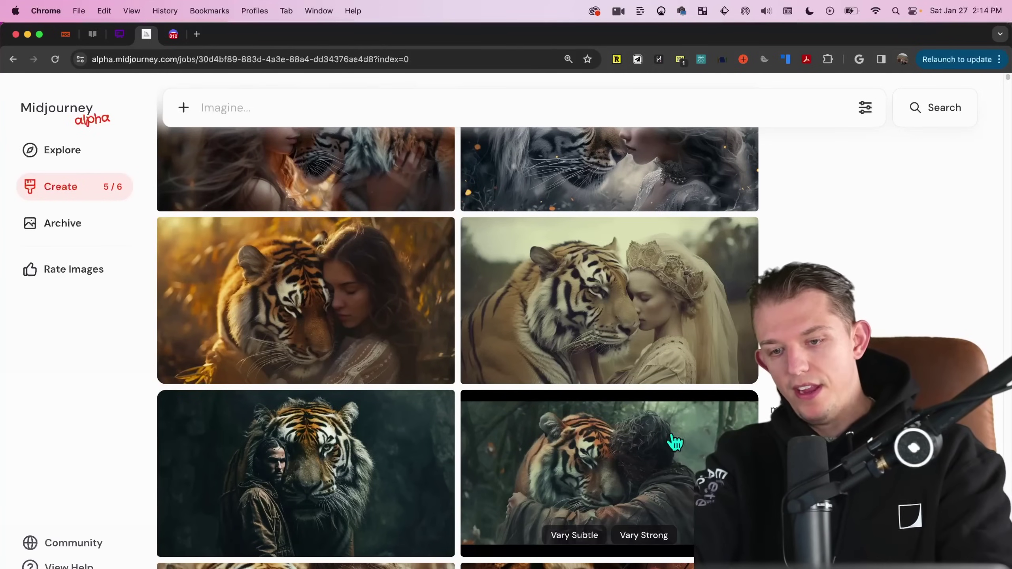
{"action": "mouse_move", "coordinate": [658, 371]}
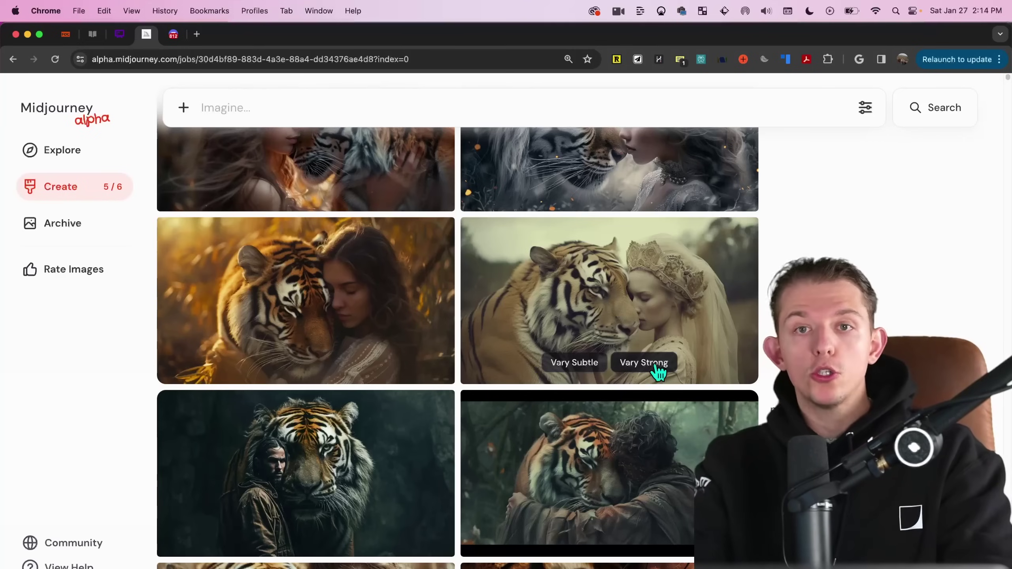
Scroll back through the results and select the whole 'man with a tiger as a mom' prompt.
{"action": "scroll", "coordinate": [600, 498], "scroll_direction": "up", "scroll_amount": 3}
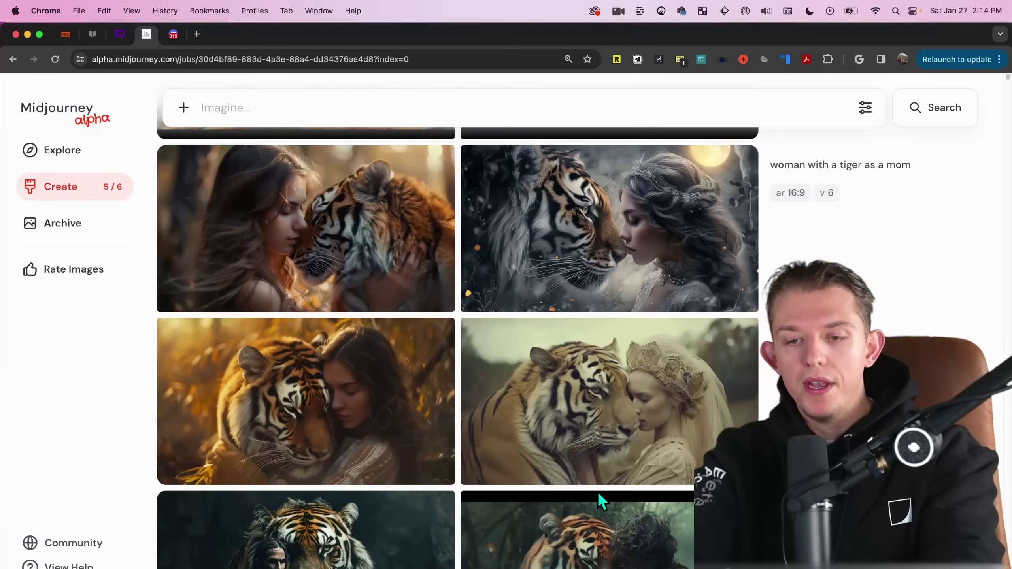
{"action": "scroll", "coordinate": [598, 492], "scroll_direction": "up", "scroll_amount": 10}
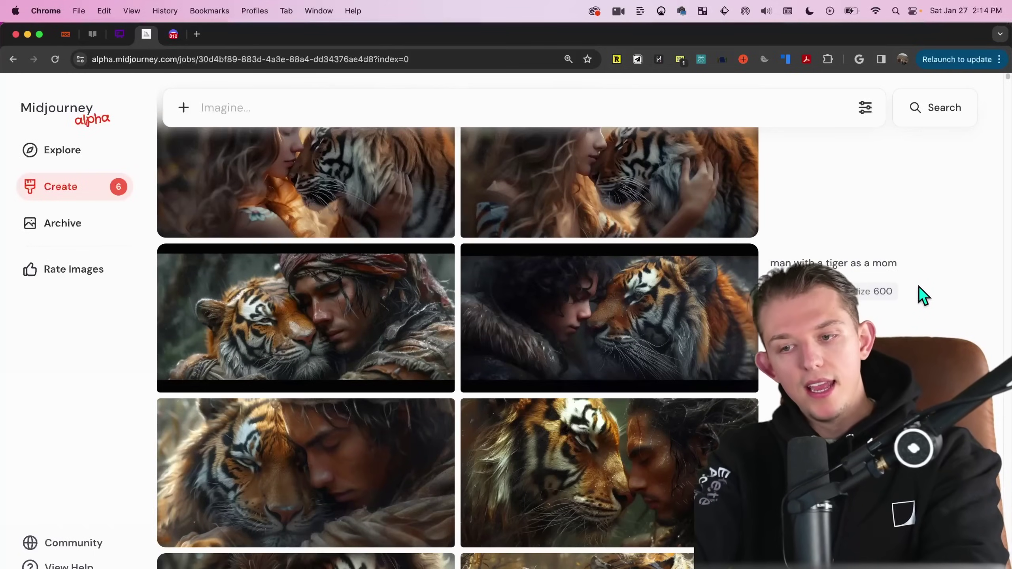
{"action": "left_click_drag", "start_coordinate": [917, 302], "coordinate": [868, 299]}
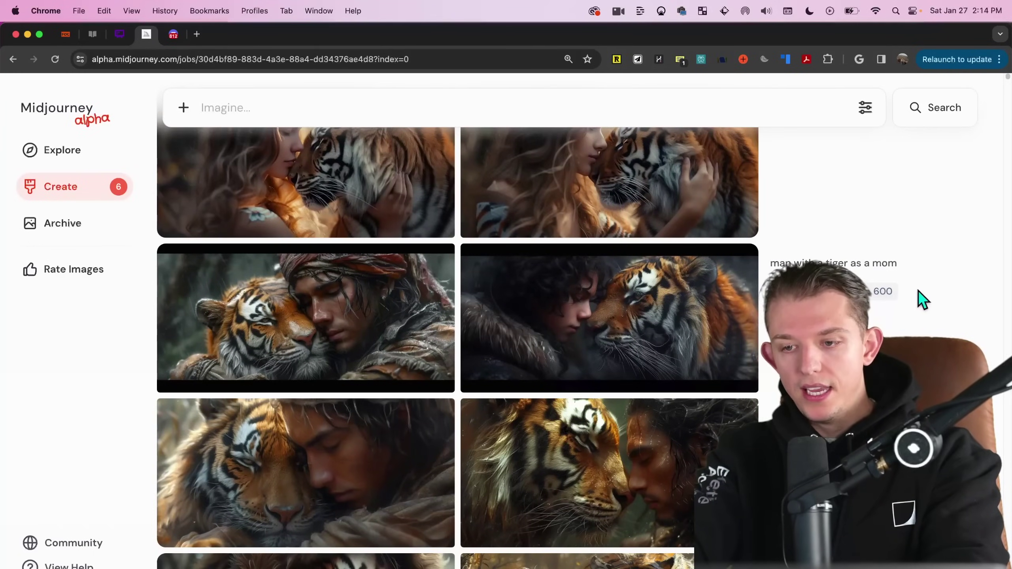
{"action": "scroll", "coordinate": [913, 287], "scroll_direction": "down", "scroll_amount": 1}
{"action": "scroll", "coordinate": [909, 282], "scroll_direction": "down", "scroll_amount": 3}
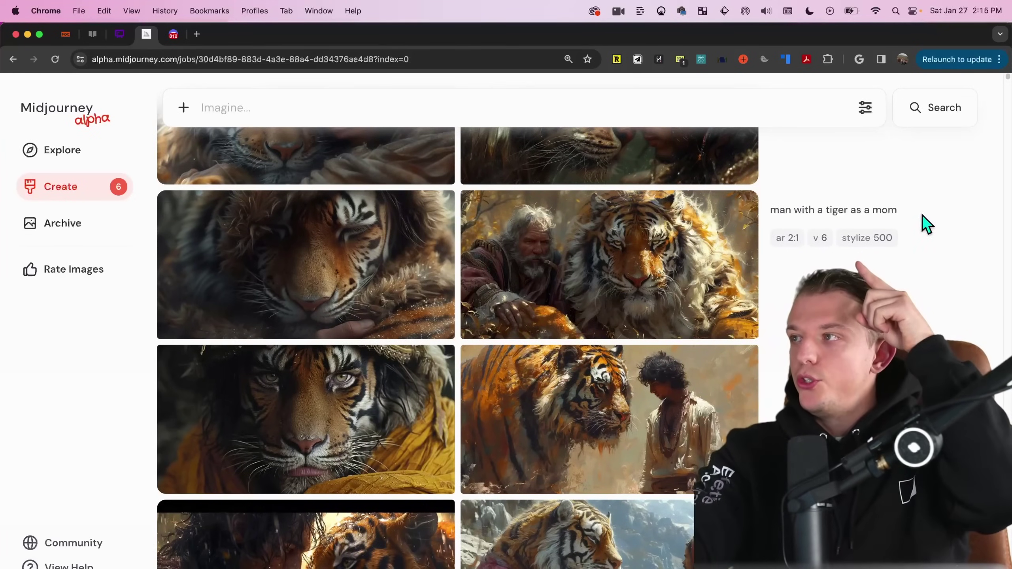
{"action": "left_click_drag", "start_coordinate": [855, 213], "coordinate": [857, 236]}
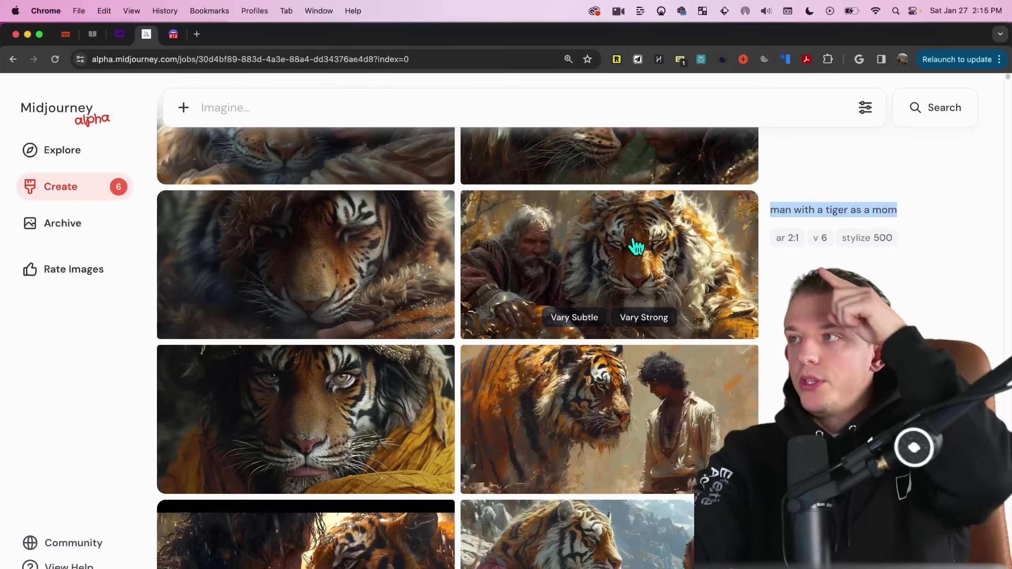
Open the old-man-and-tiger image and step through the results to the Lincoln 'Reality?' image.
{"action": "left_click", "coordinate": [646, 243]}
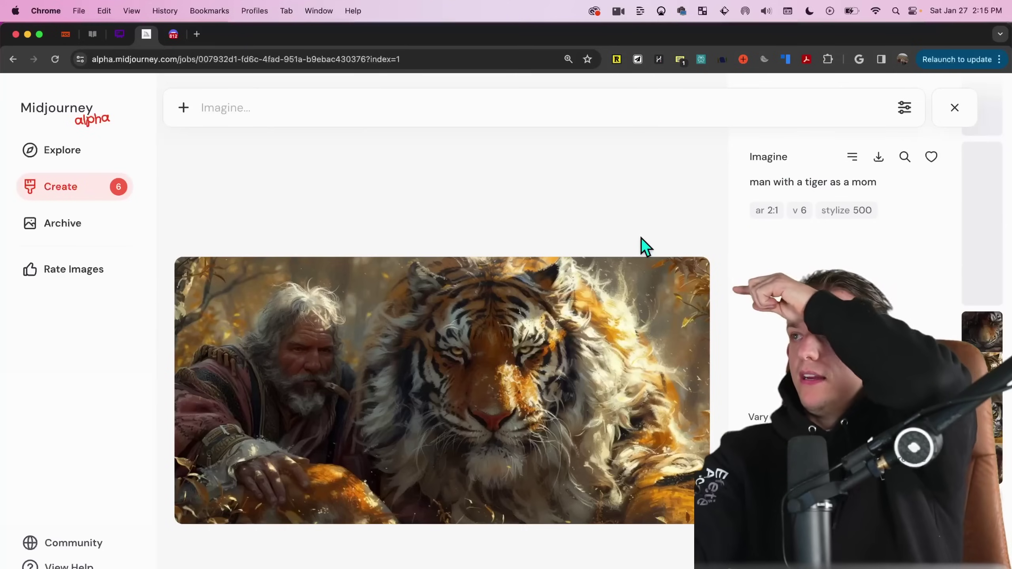
{"action": "key", "text": "Down"}
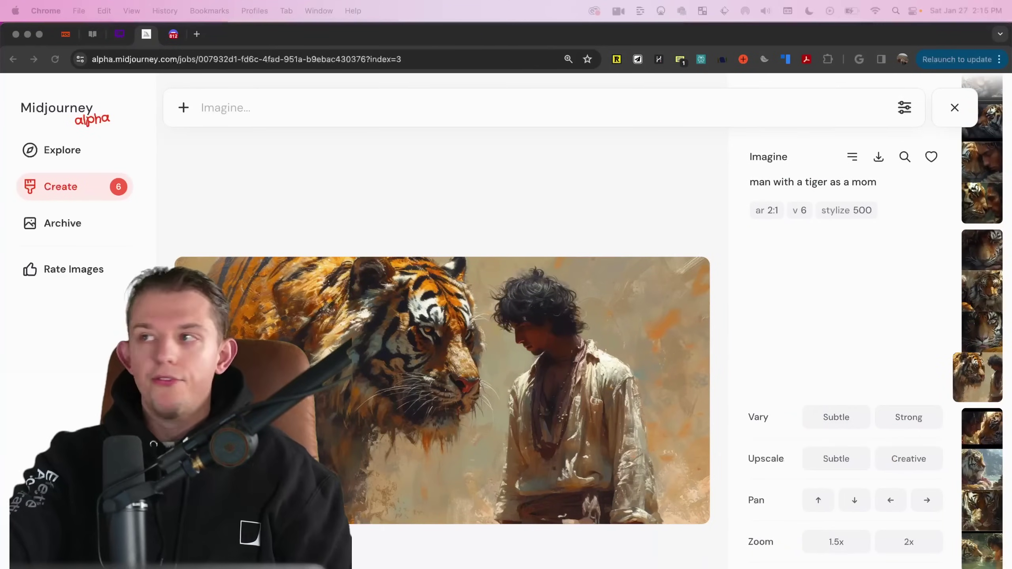
{"action": "key", "text": "Down"}
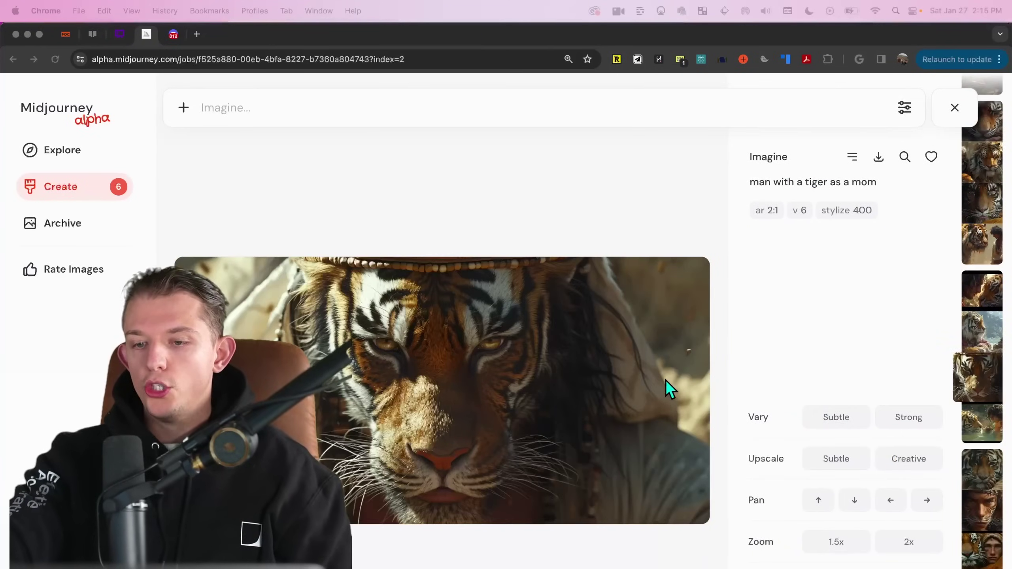
{"action": "key", "text": "Down"}
{"action": "key", "text": "Down"}
{"action": "key", "text": "Down"}
{"action": "key", "text": "Down"}
{"action": "key", "text": "Down"}
{"action": "key", "text": "Down"}
{"action": "key", "text": "Down"}
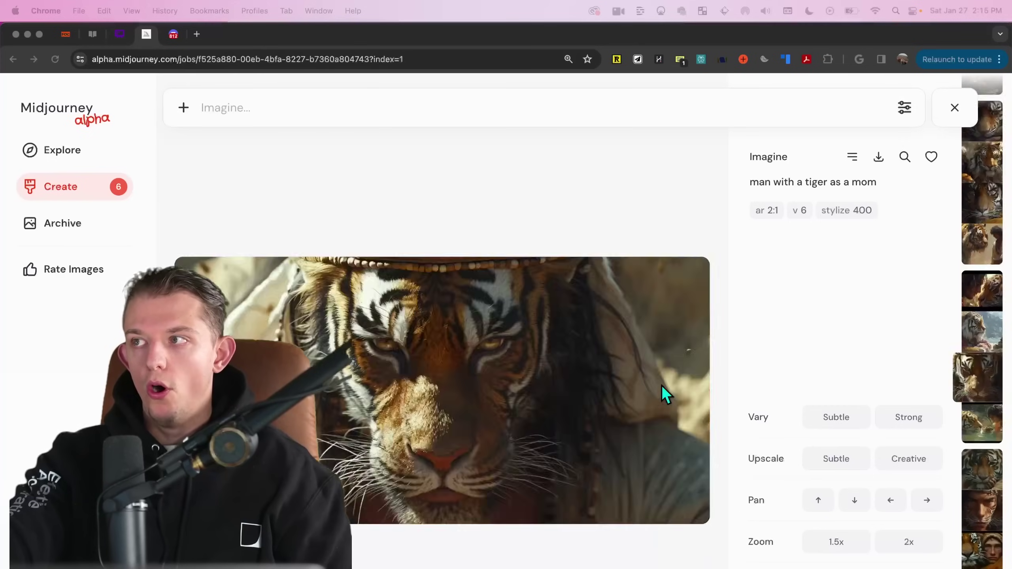
{"action": "key", "text": "Down"}
{"action": "key", "text": "Down"}
{"action": "key", "text": "Down"}
{"action": "key", "text": "Down"}
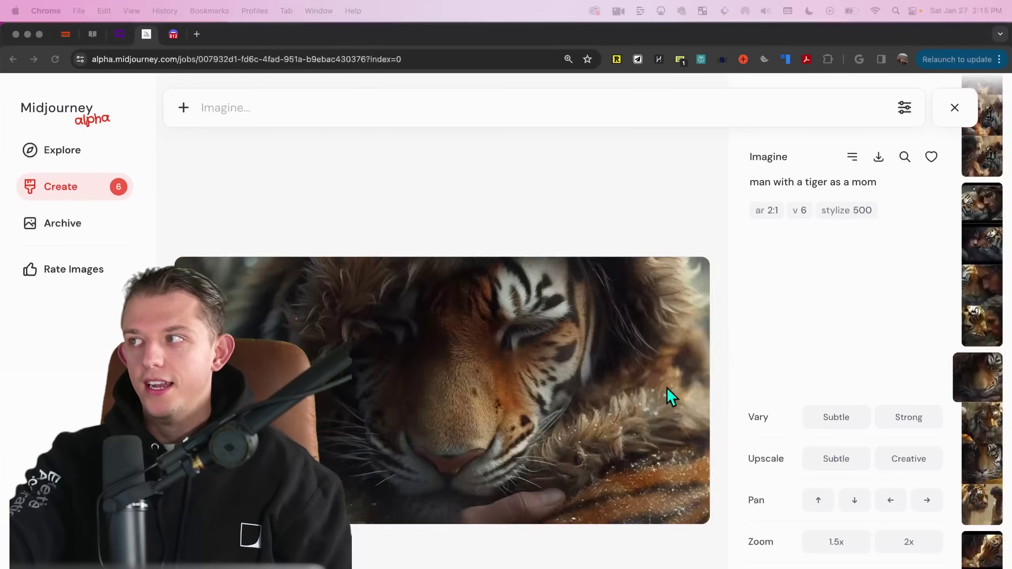
{"action": "key", "text": "Down"}
{"action": "key", "text": "Down"}
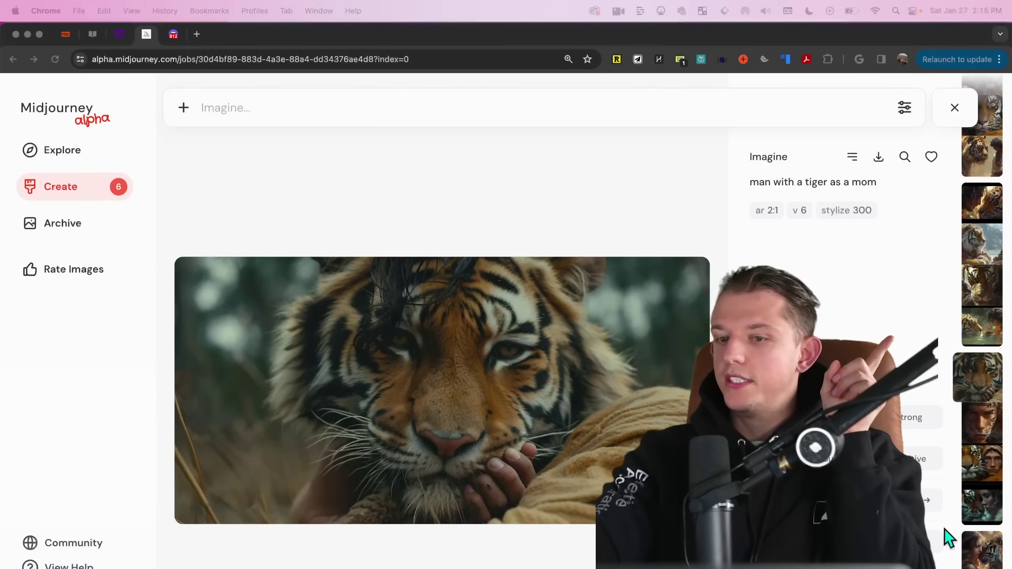
{"action": "key", "text": "Down"}
{"action": "key", "text": "Down"}
{"action": "key", "text": "Down"}
{"action": "key", "text": "Down"}
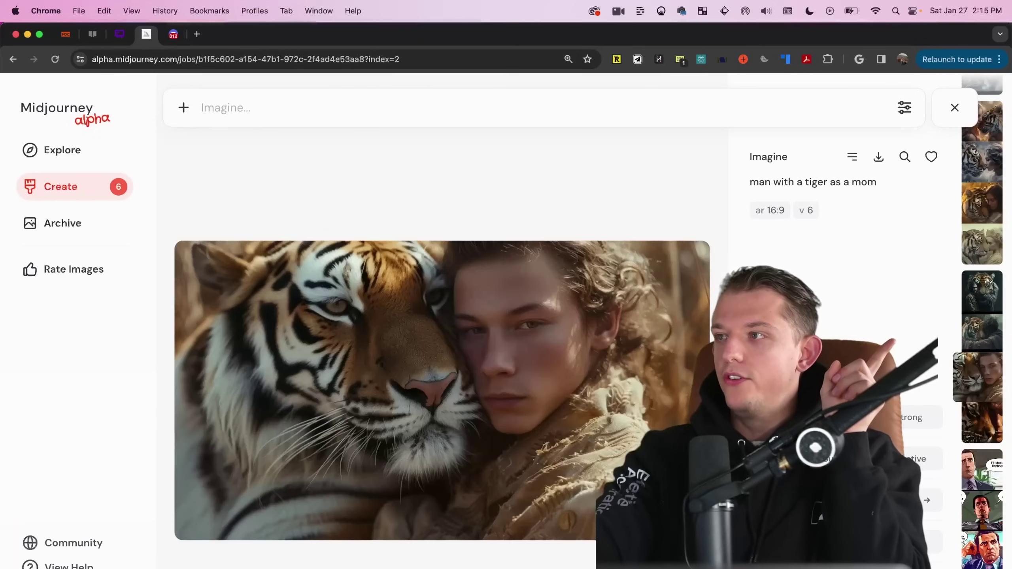
{"action": "key", "text": "Down"}
{"action": "key", "text": "Down"}
{"action": "key", "text": "Down"}
{"action": "key", "text": "Down"}
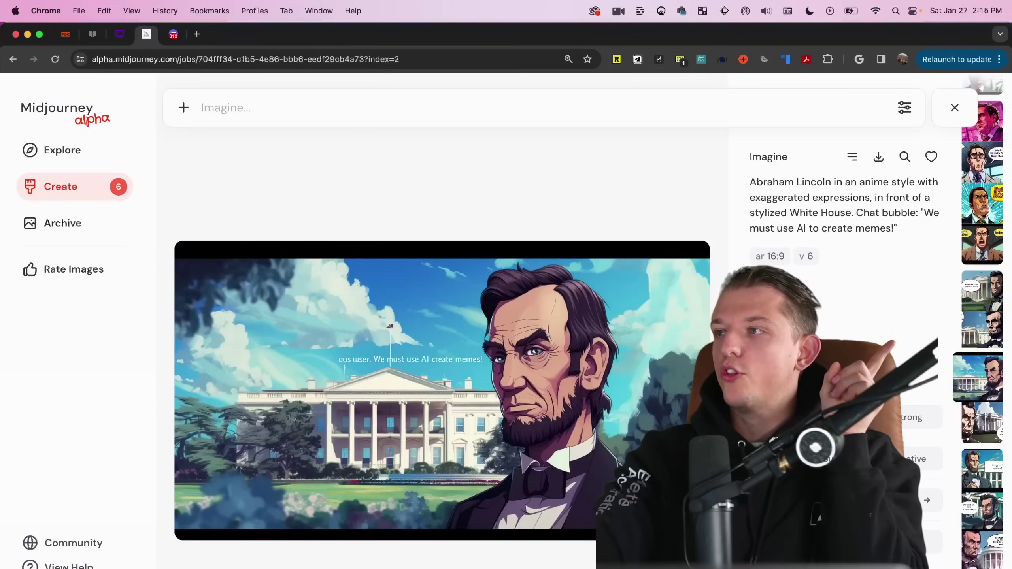
{"action": "key", "text": "Down"}
{"action": "key", "text": "Down"}
{"action": "key", "text": "Down"}
{"action": "key", "text": "Down"}
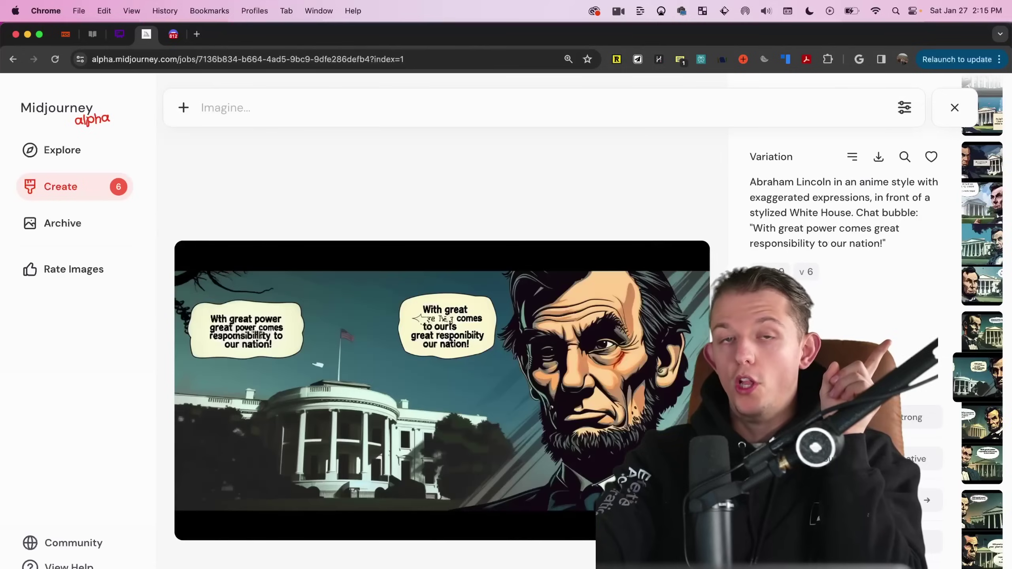
{"action": "key", "text": "Down"}
{"action": "key", "text": "Down"}
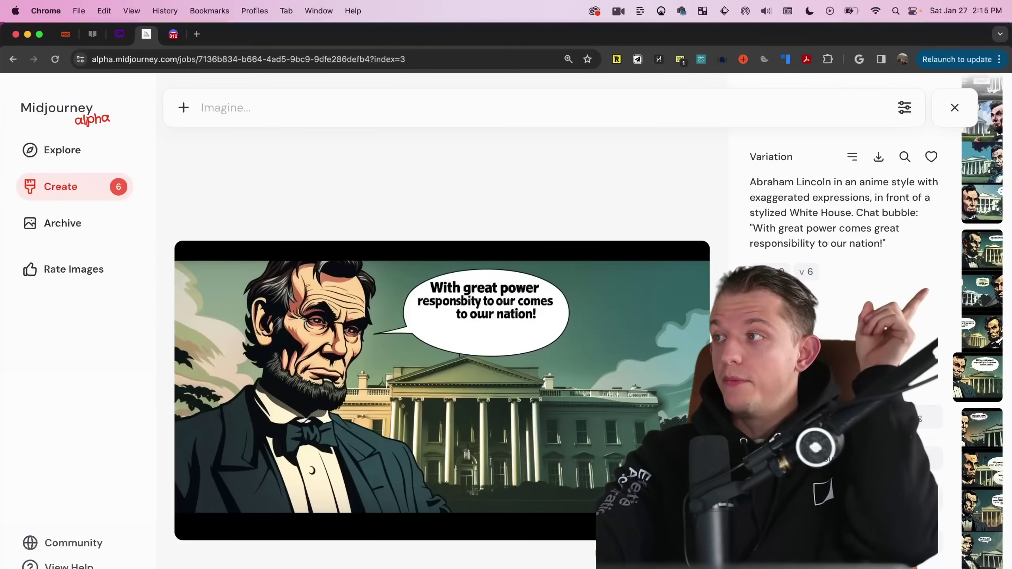
{"action": "key", "text": "Down"}
{"action": "key", "text": "Down"}
{"action": "key", "text": "Down"}
{"action": "key", "text": "Down"}
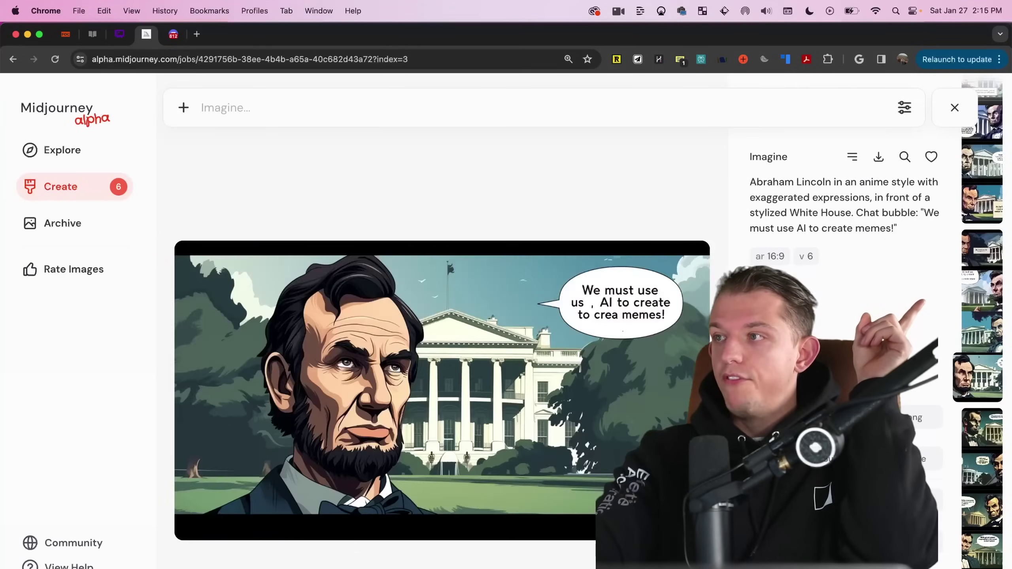
{"action": "key", "text": "Down"}
{"action": "key", "text": "Down"}
{"action": "key", "text": "Down"}
{"action": "key", "text": "Down"}
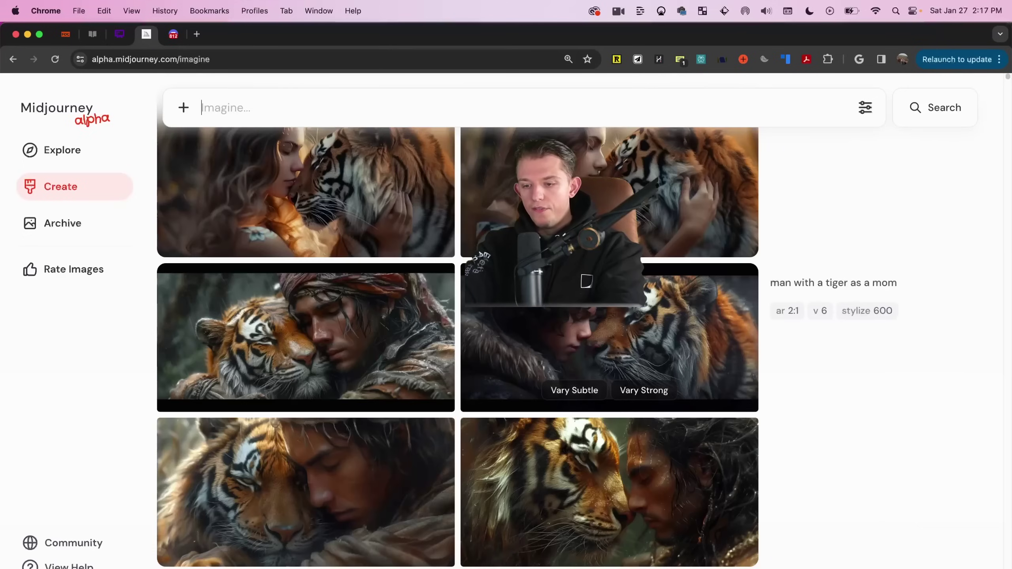
Scroll up and down through the tiger jobs in the Create feed.
{"action": "scroll", "coordinate": [873, 323], "scroll_direction": "down", "scroll_amount": 3}
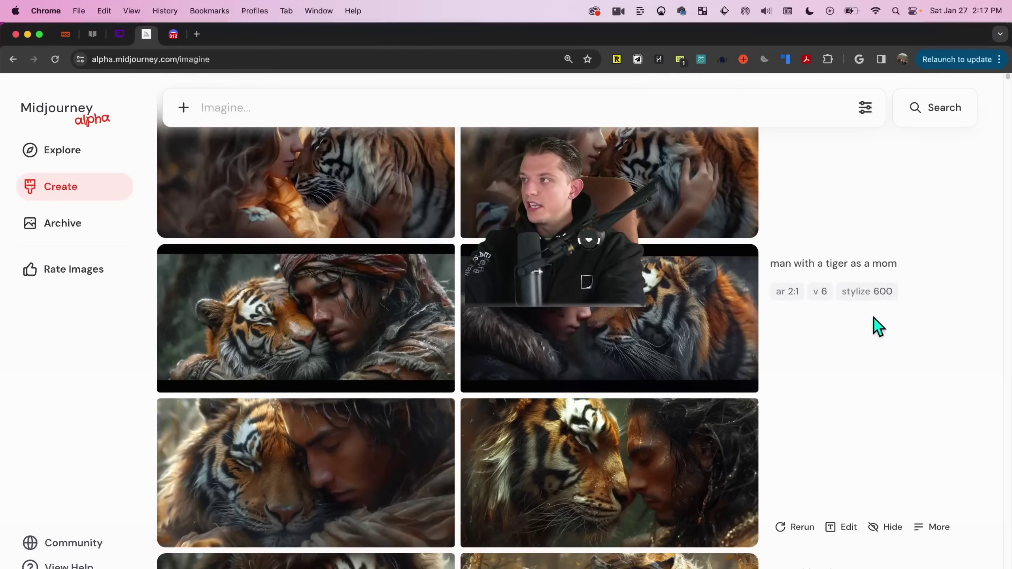
{"action": "scroll", "coordinate": [871, 321], "scroll_direction": "down", "scroll_amount": 10}
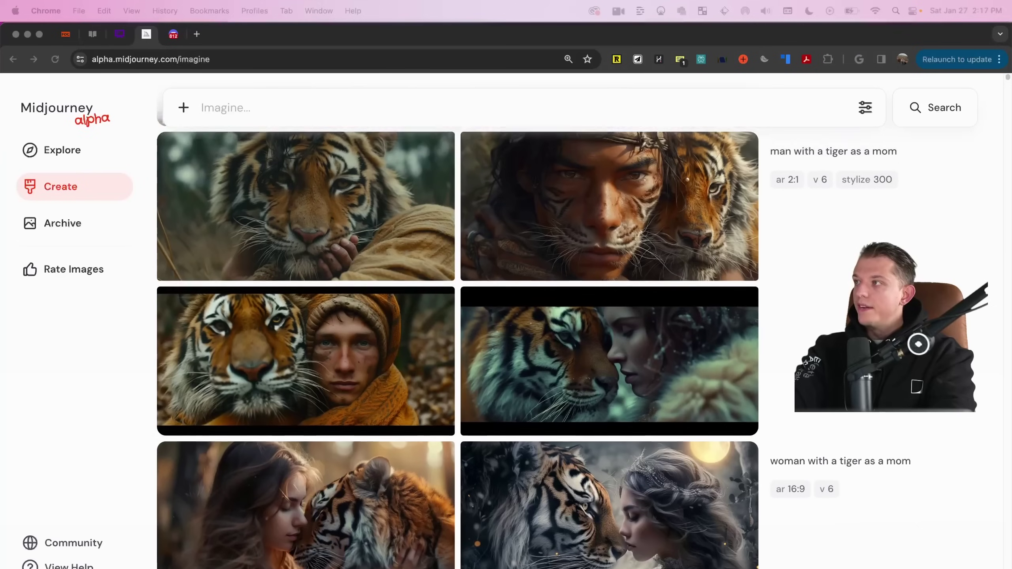
{"action": "scroll", "coordinate": [832, 267], "scroll_direction": "up", "scroll_amount": 4}
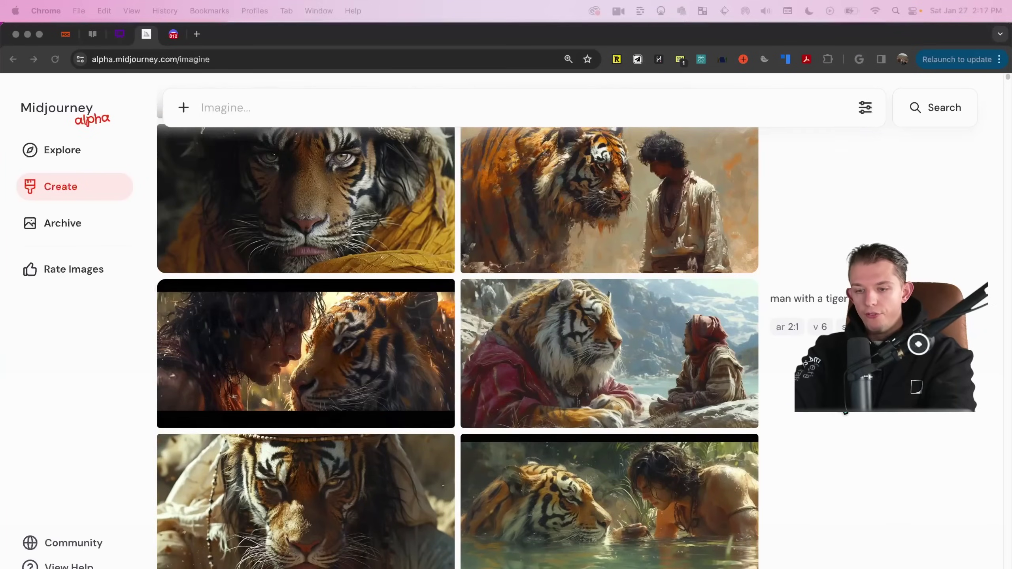
{"action": "scroll", "coordinate": [841, 359], "scroll_direction": "up", "scroll_amount": 6}
{"action": "scroll", "coordinate": [842, 415], "scroll_direction": "up", "scroll_amount": 2}
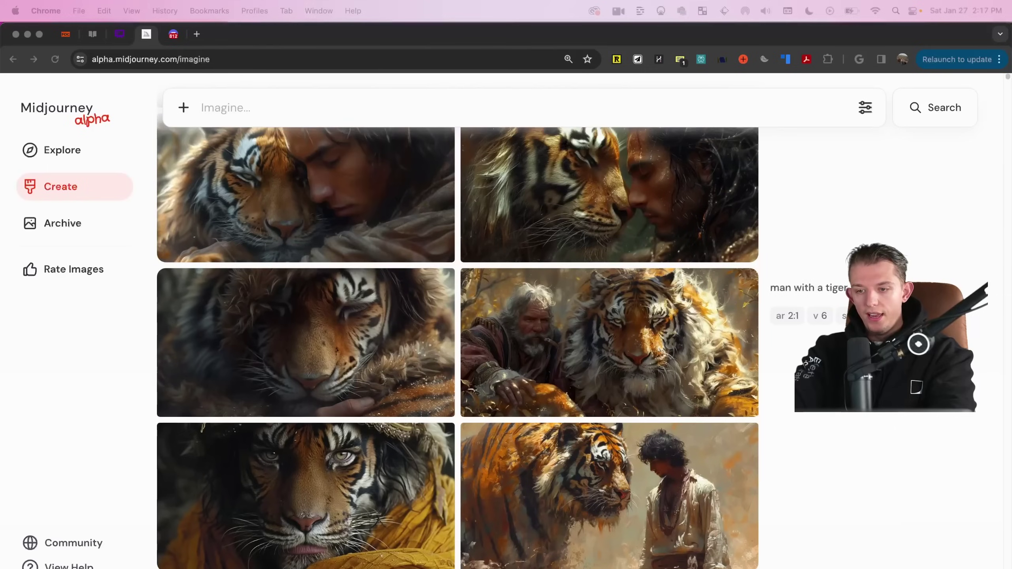
{"action": "scroll", "coordinate": [457, 347], "scroll_direction": "up", "scroll_amount": 4}
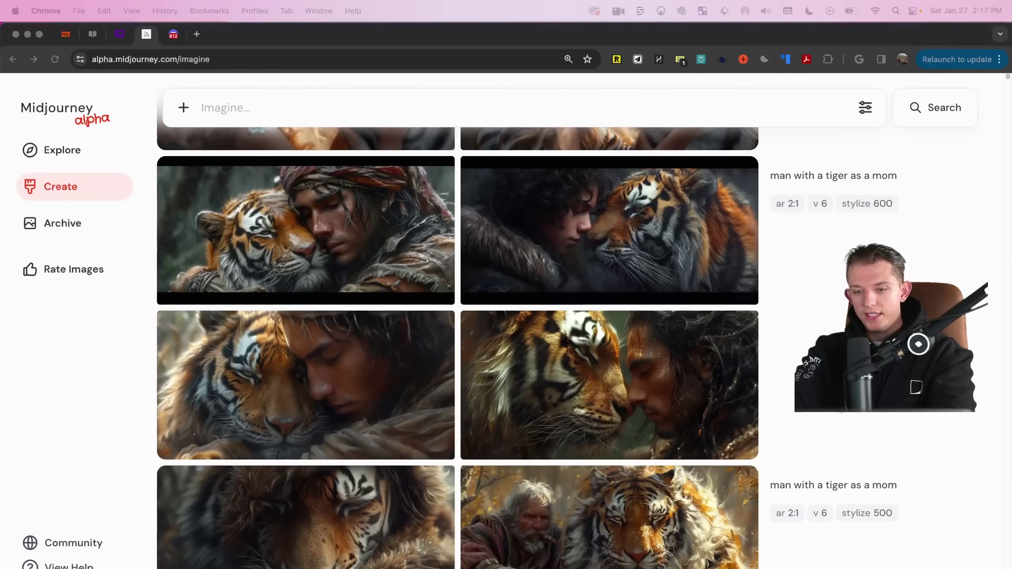
{"action": "scroll", "coordinate": [458, 347], "scroll_direction": "down", "scroll_amount": 4}
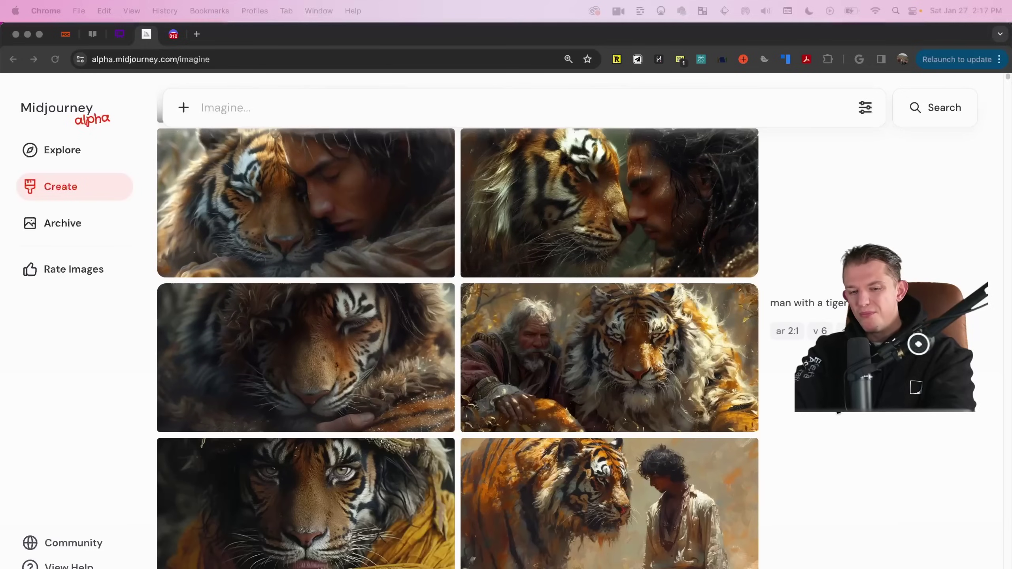
{"action": "scroll", "coordinate": [457, 347], "scroll_direction": "up", "scroll_amount": 2}
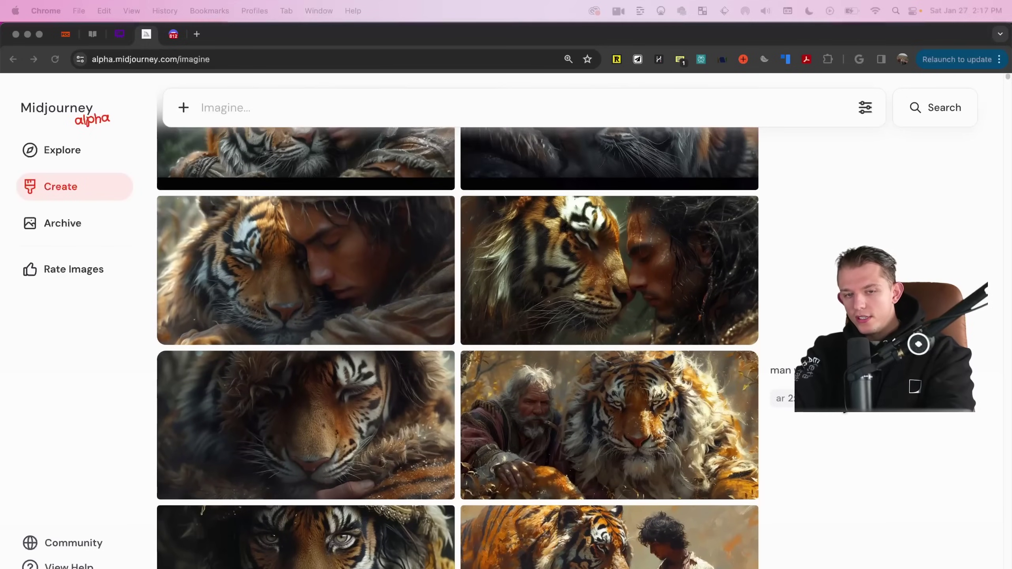
{"action": "scroll", "coordinate": [457, 347], "scroll_direction": "down", "scroll_amount": 5}
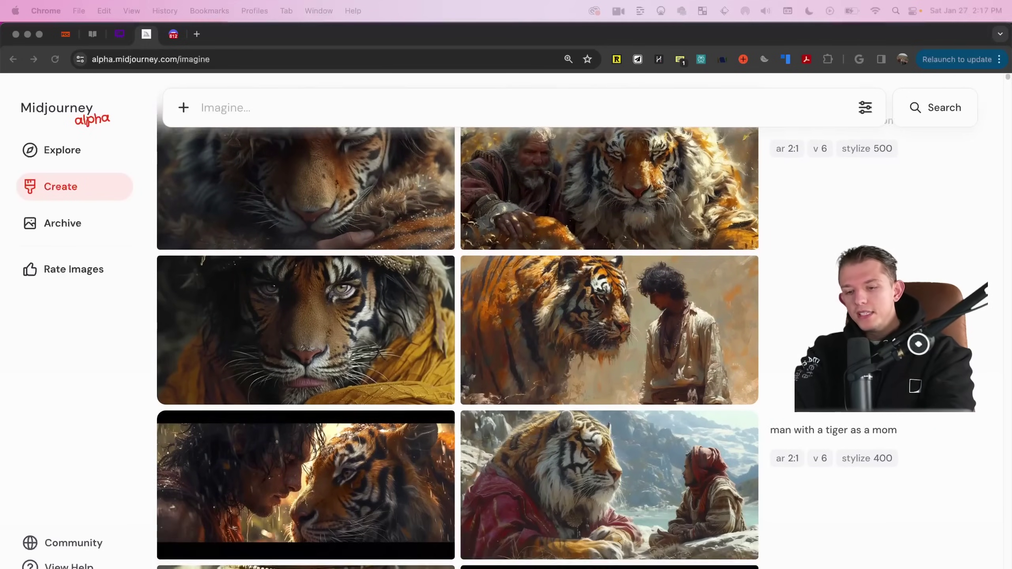
{"action": "scroll", "coordinate": [458, 347], "scroll_direction": "down", "scroll_amount": 5}
{"action": "scroll", "coordinate": [457, 346], "scroll_direction": "up", "scroll_amount": 1}
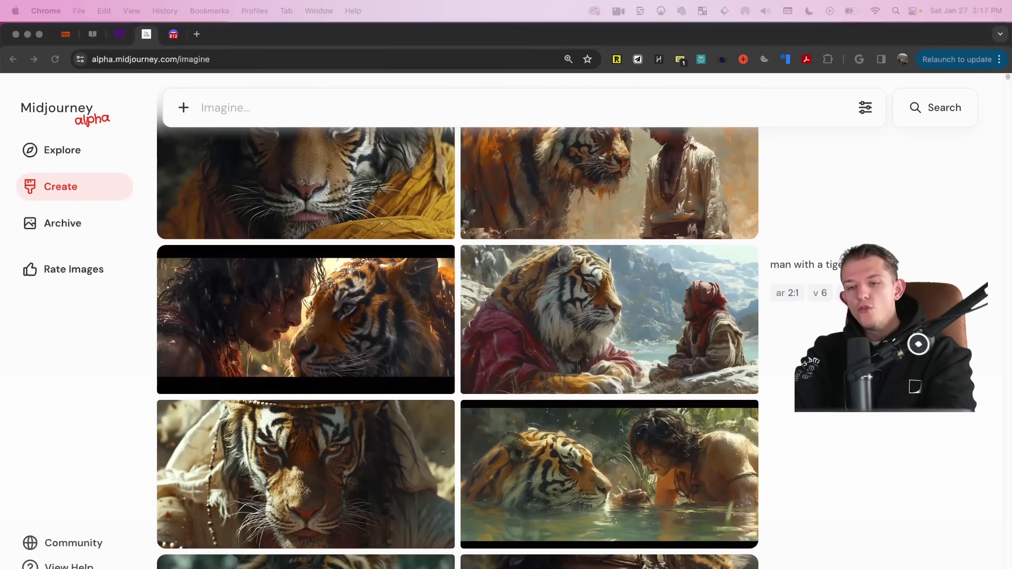
Paste the --stylize 400 parameter into the Imagine bar and review Today's results.
{"action": "key", "text": "super+Tab"}
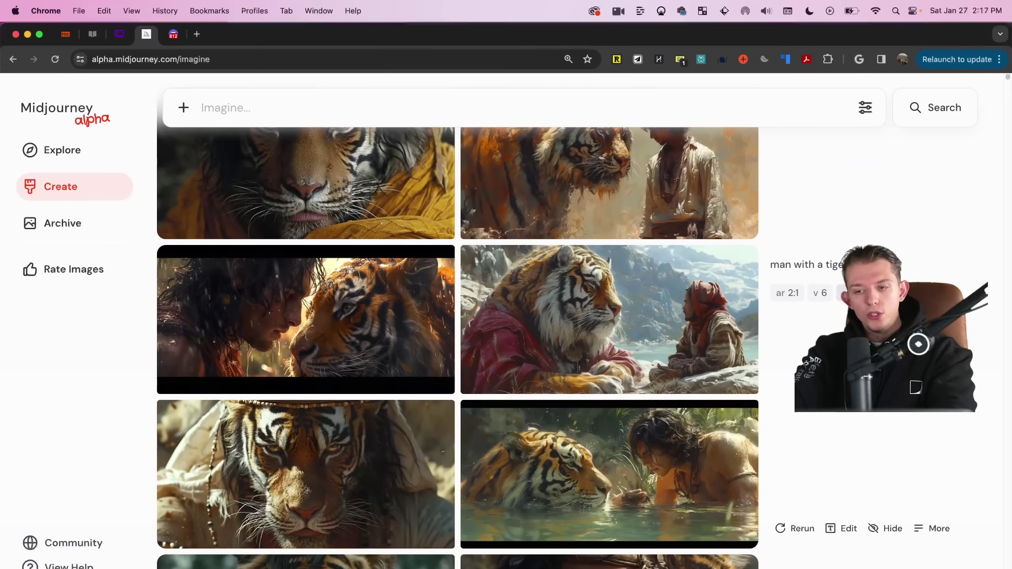
{"action": "type", "text": "--stylize 400"}
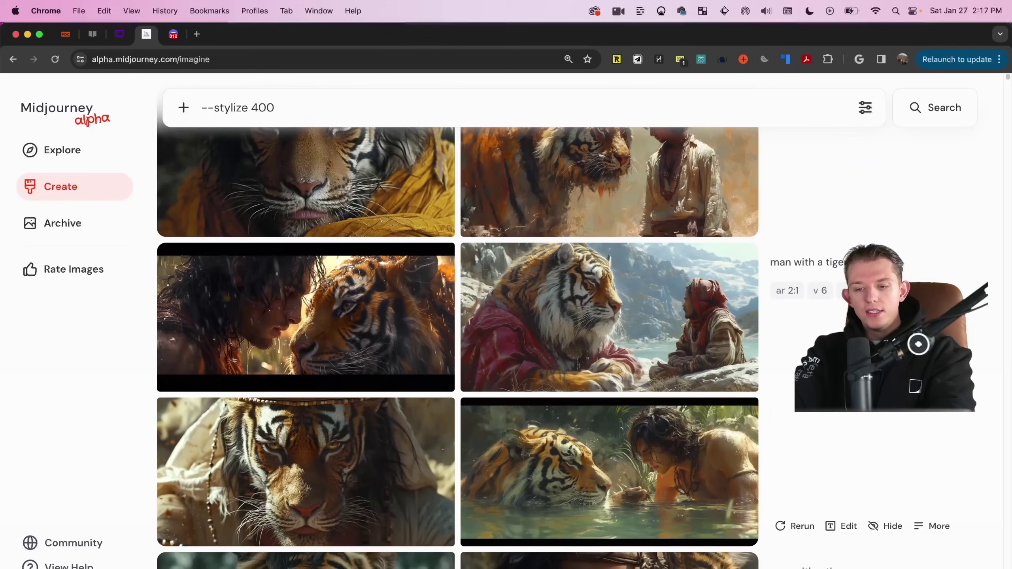
{"action": "scroll", "coordinate": [457, 346], "scroll_direction": "down", "scroll_amount": 1}
{"action": "scroll", "coordinate": [458, 347], "scroll_direction": "down", "scroll_amount": 2}
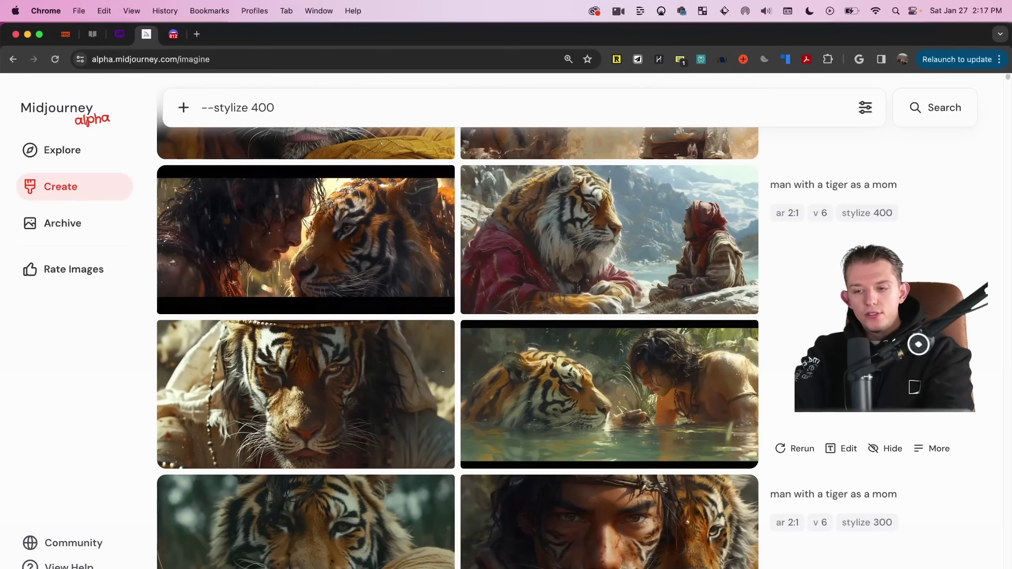
{"action": "scroll", "coordinate": [457, 347], "scroll_direction": "up", "scroll_amount": 1}
{"action": "scroll", "coordinate": [458, 347], "scroll_direction": "down", "scroll_amount": 4}
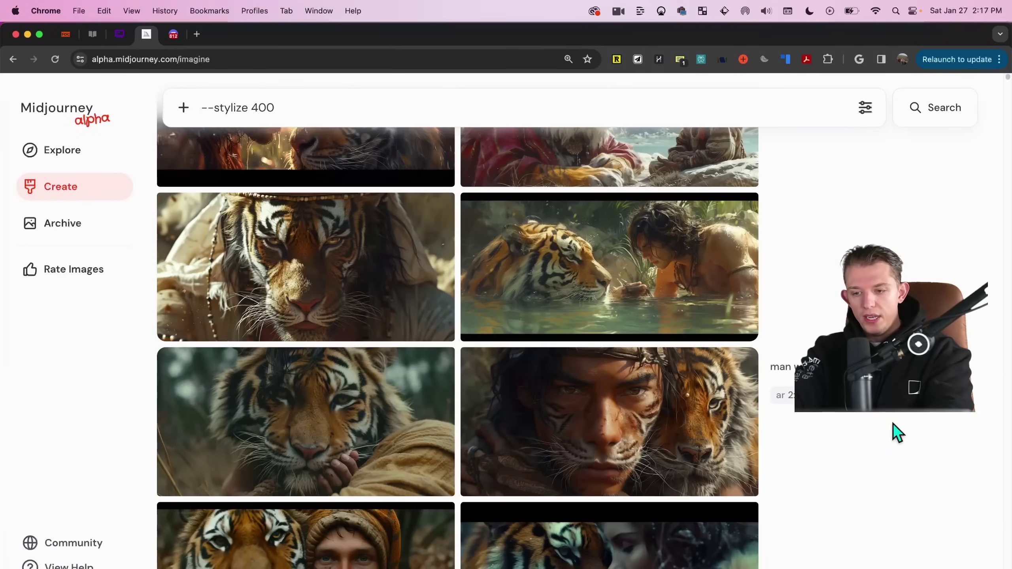
{"action": "scroll", "coordinate": [893, 425], "scroll_direction": "up", "scroll_amount": 6}
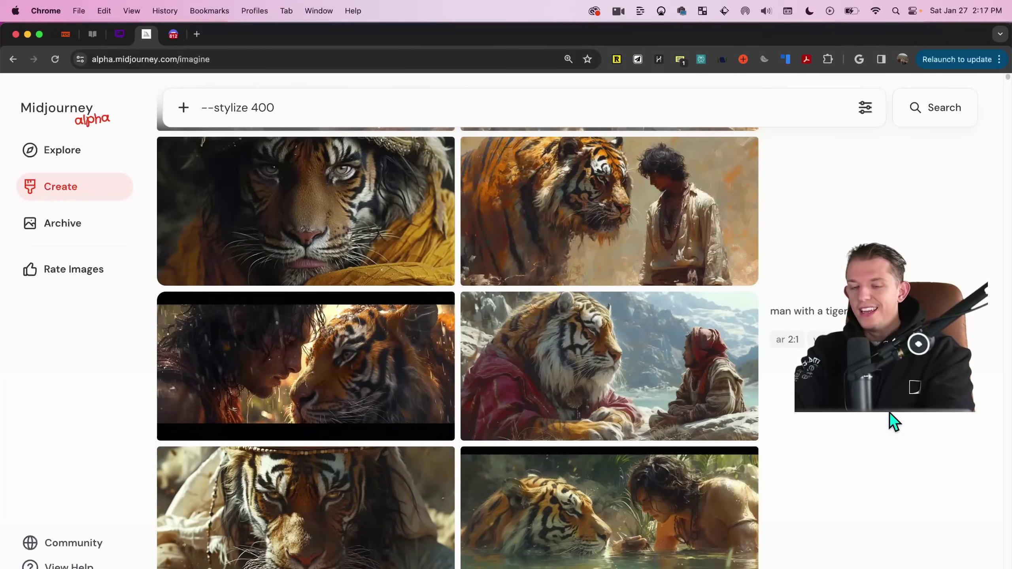
{"action": "scroll", "coordinate": [838, 441], "scroll_direction": "up", "scroll_amount": 15}
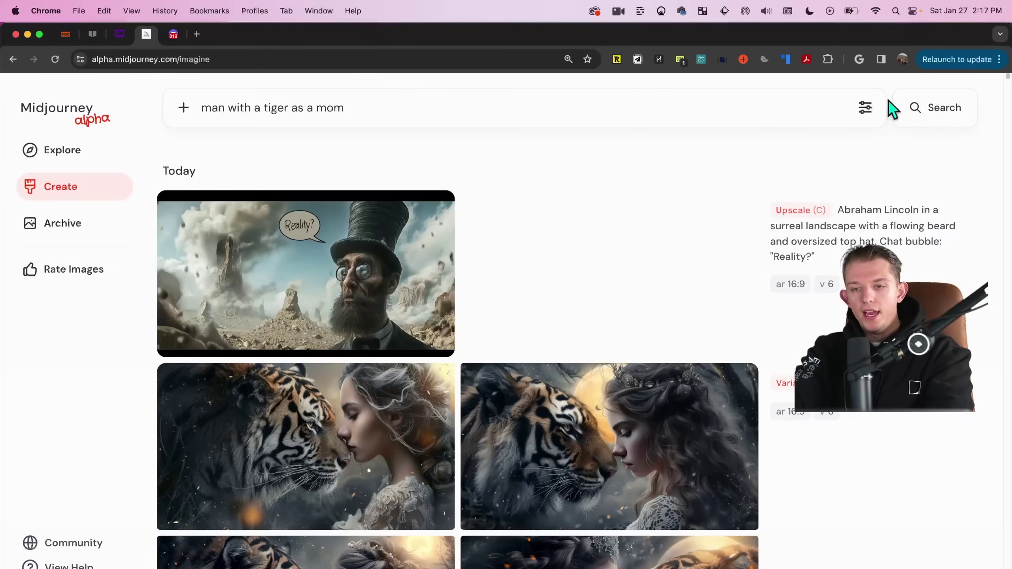
Check Midjourney's image generation settings, then open the tiger image in full view.
{"action": "left_click", "coordinate": [867, 109]}
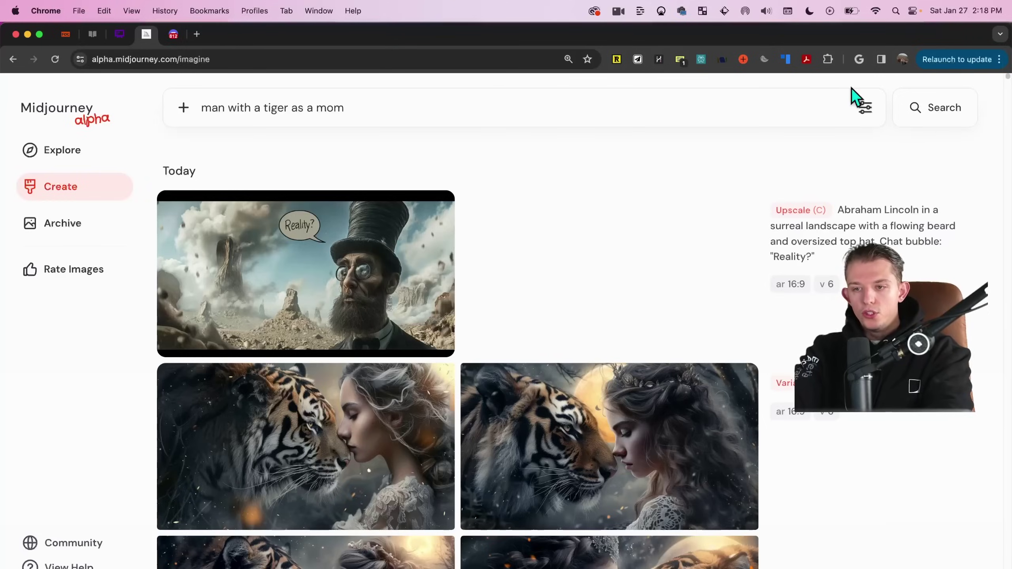
{"action": "left_click", "coordinate": [865, 107]}
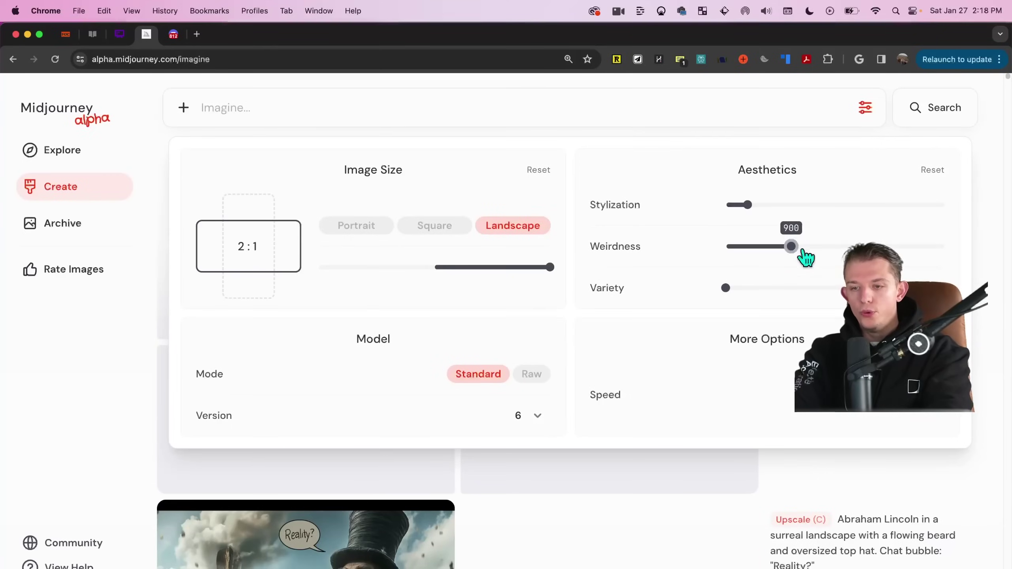
{"action": "mouse_move", "coordinate": [804, 247]}
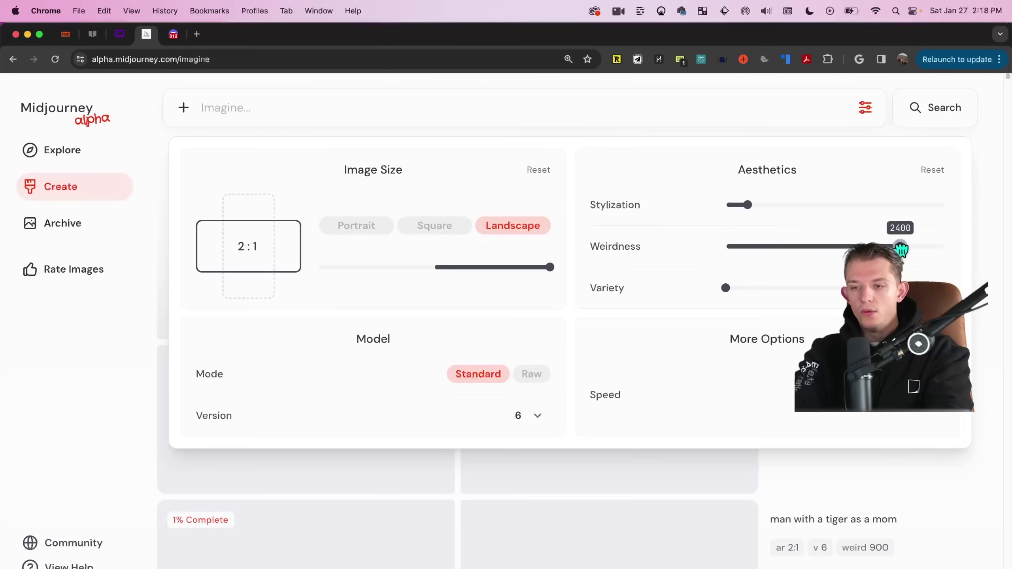
{"action": "key", "text": "Return"}
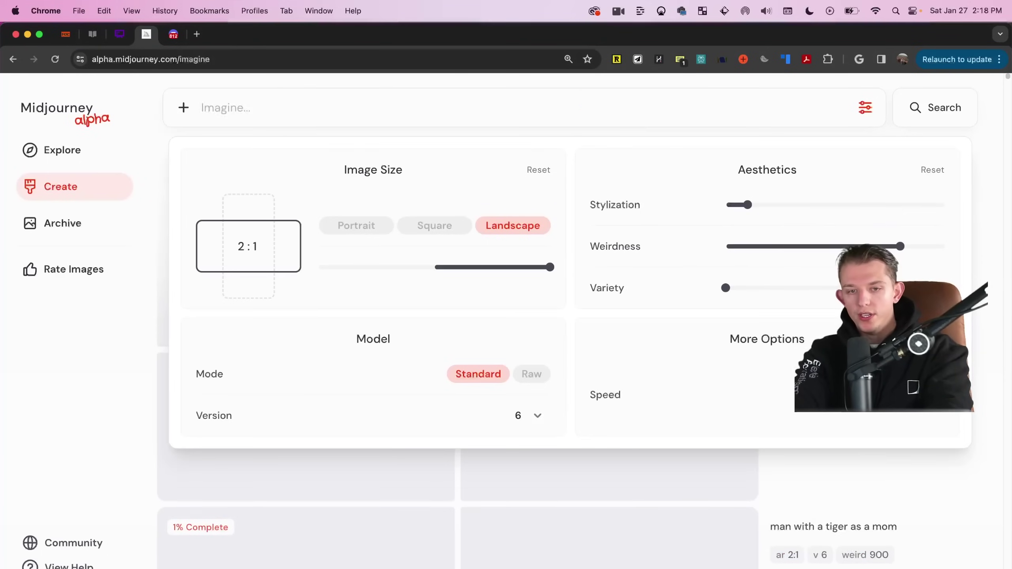
{"action": "scroll", "coordinate": [643, 329], "scroll_direction": "down", "scroll_amount": 10}
{"action": "scroll", "coordinate": [650, 336], "scroll_direction": "down", "scroll_amount": 2}
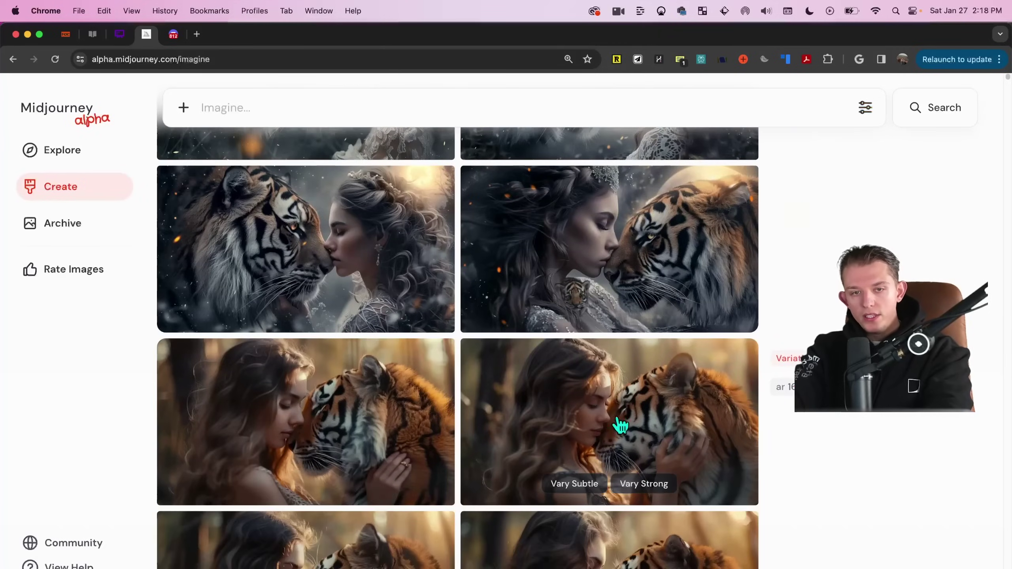
{"action": "scroll", "coordinate": [615, 422], "scroll_direction": "up", "scroll_amount": 10}
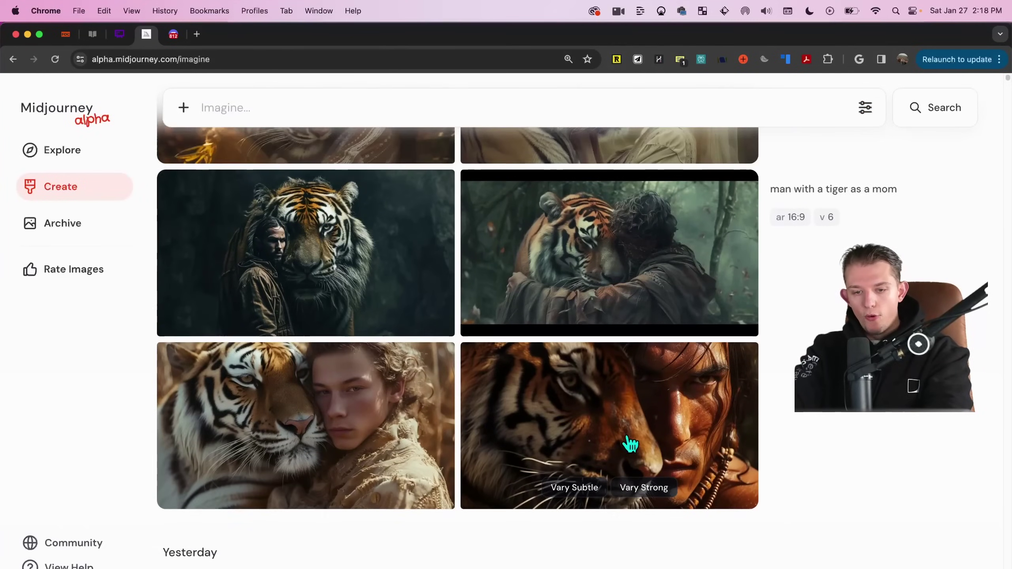
{"action": "left_click", "coordinate": [615, 415]}
Load Canva in a new tab and open 'Copy of FOC Insta Carousel Template' from Recent designs.
{"action": "left_click", "coordinate": [196, 34]}
{"action": "type", "text": "canva.com"}
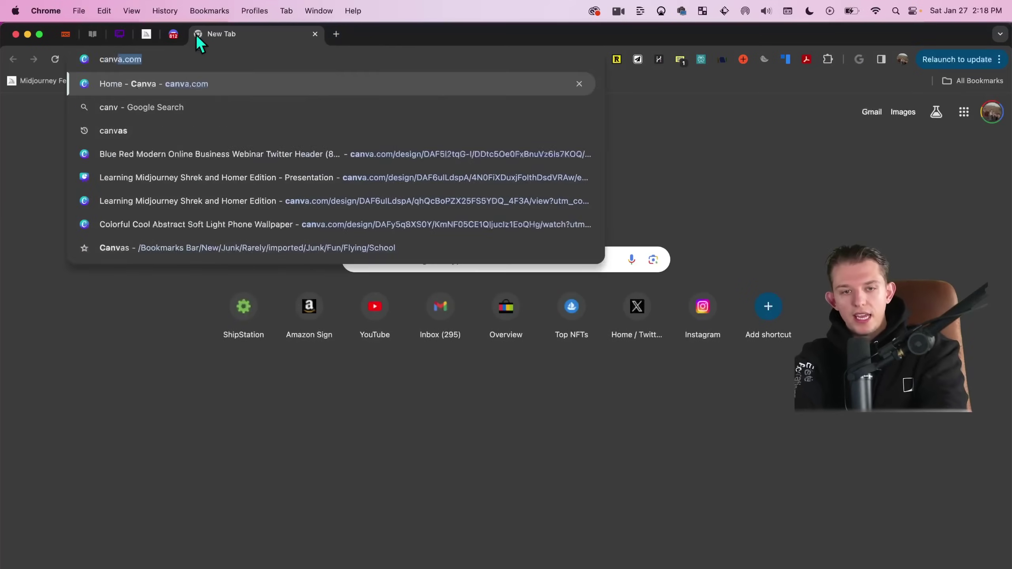
{"action": "key", "text": "Return"}
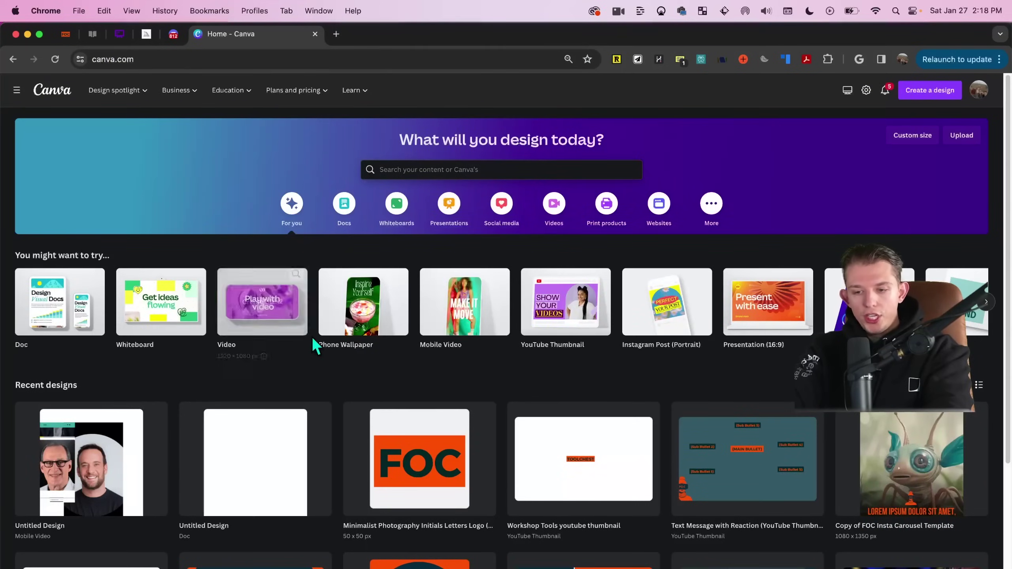
{"action": "scroll", "coordinate": [315, 341], "scroll_direction": "down", "scroll_amount": 3}
{"action": "left_click", "coordinate": [877, 398]}
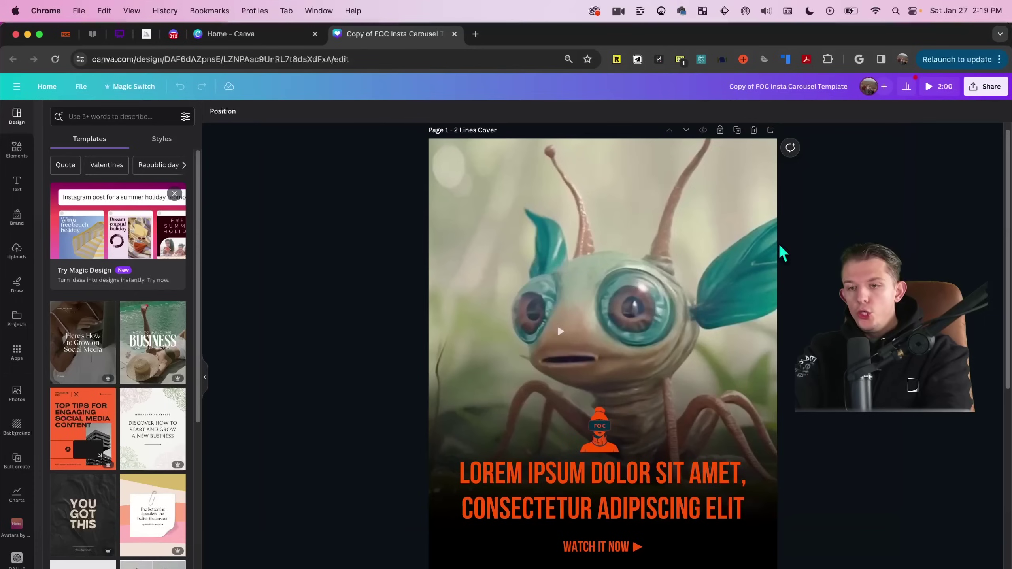
Scroll the Instagram profile grid and open the Homer and Lisa AI animation post.
{"action": "scroll", "coordinate": [929, 239], "scroll_direction": "down", "scroll_amount": 10}
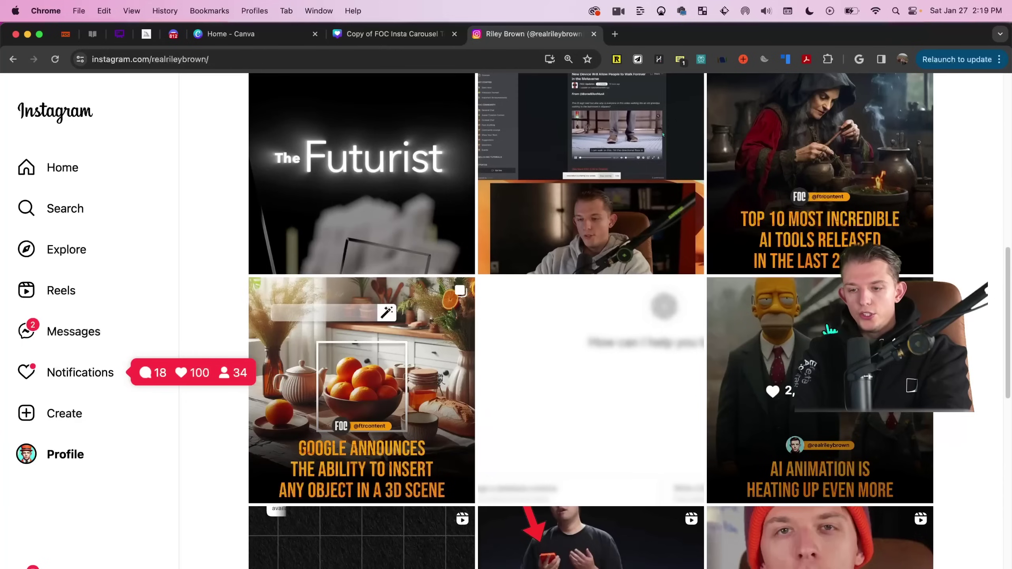
{"action": "scroll", "coordinate": [601, 267], "scroll_direction": "up", "scroll_amount": 10}
{"action": "scroll", "coordinate": [718, 307], "scroll_direction": "down", "scroll_amount": 10}
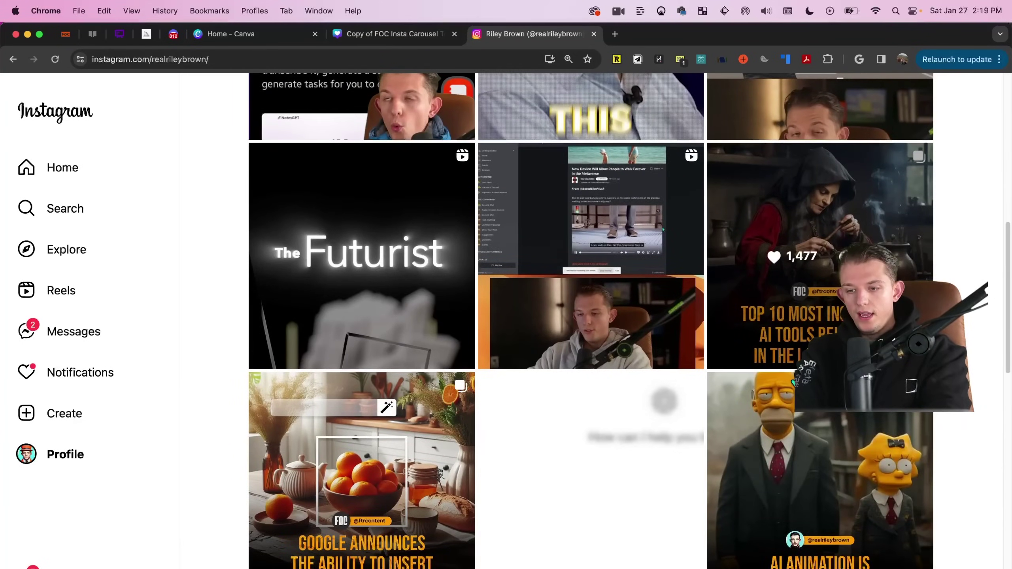
{"action": "left_click", "coordinate": [796, 465]}
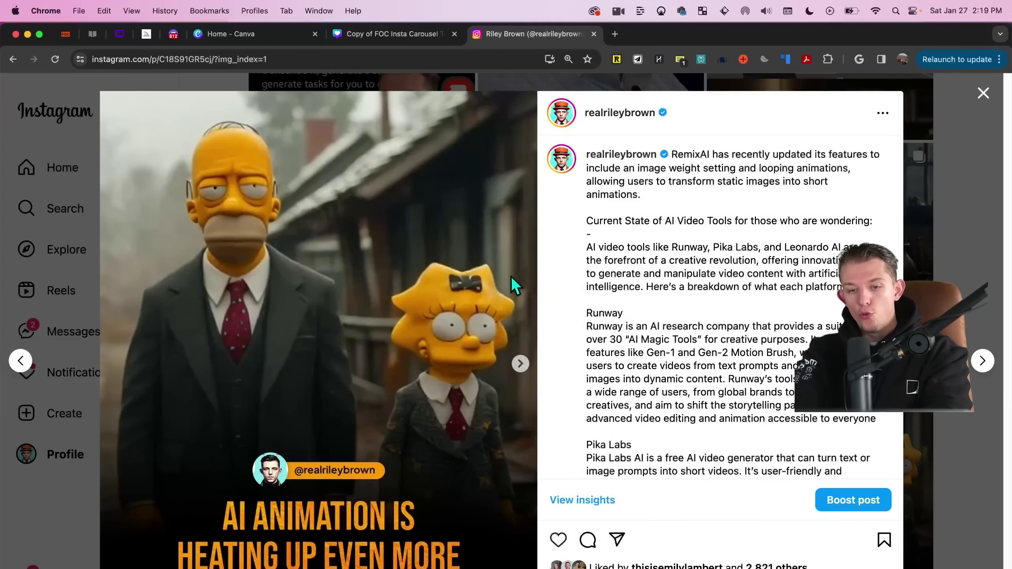
Flip between the Homer/Lisa and South Park slides, then return to the Canva design.
{"action": "left_click", "coordinate": [521, 364]}
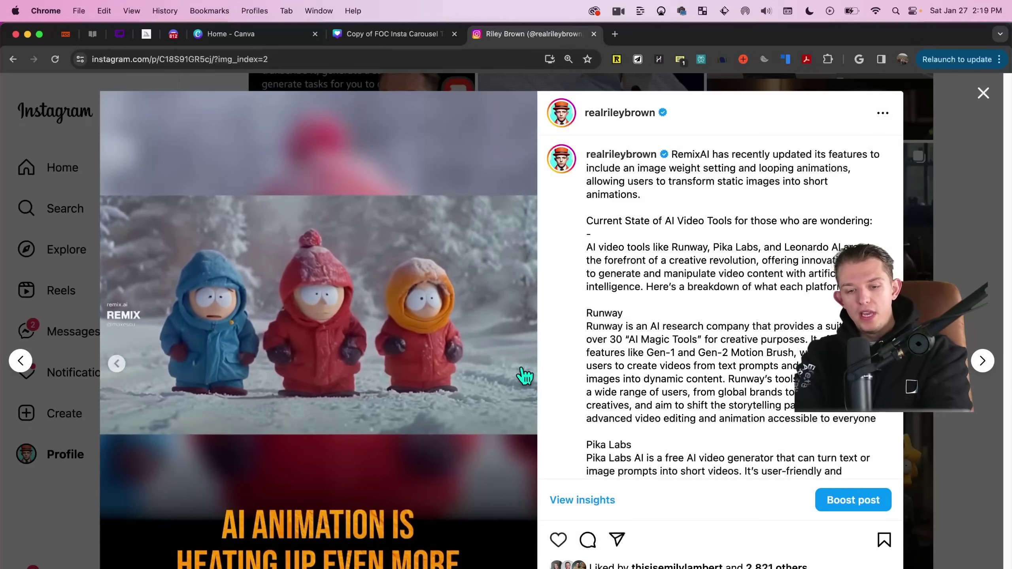
{"action": "left_click", "coordinate": [117, 363]}
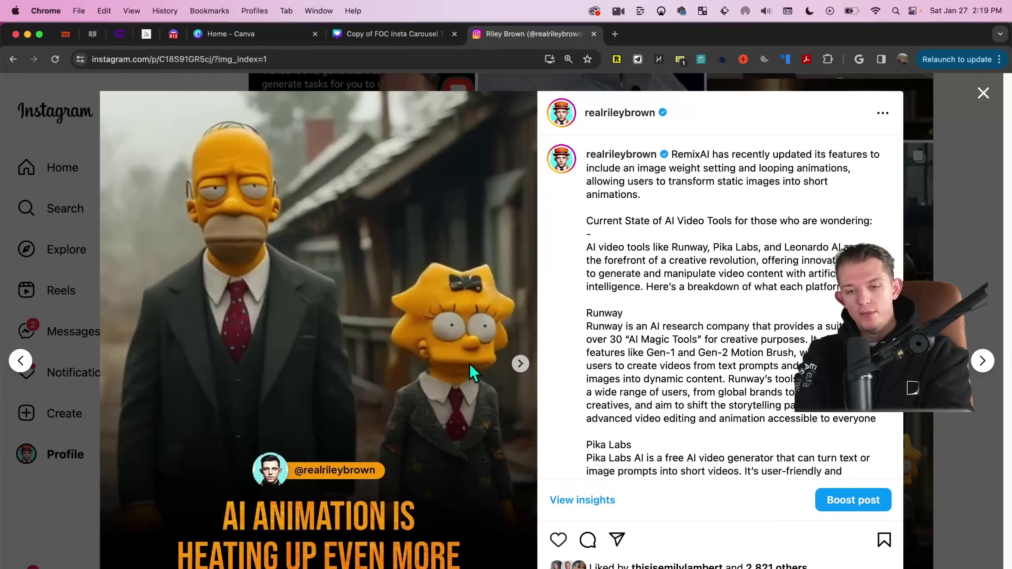
{"action": "left_click", "coordinate": [520, 364]}
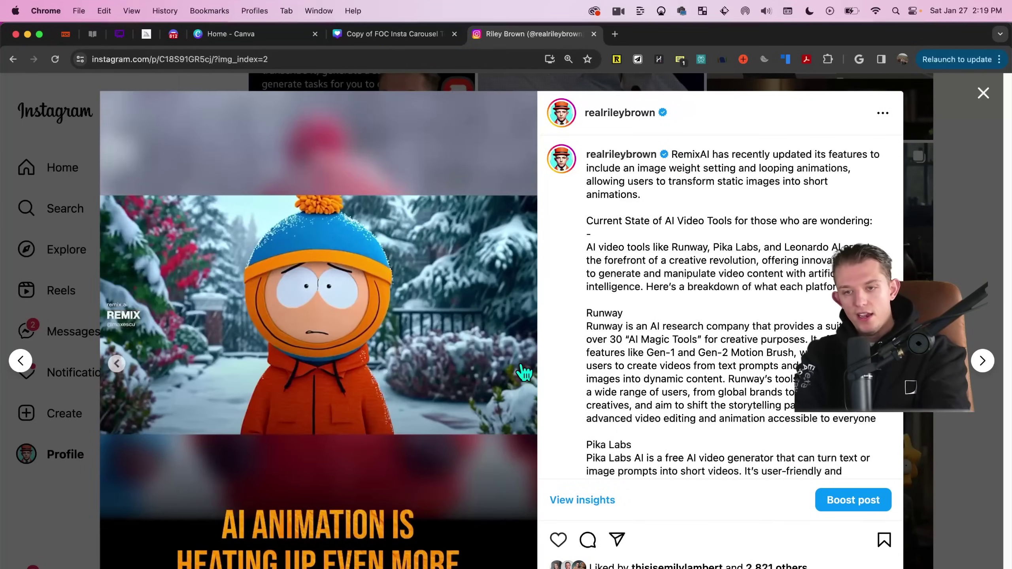
{"action": "left_click", "coordinate": [390, 35]}
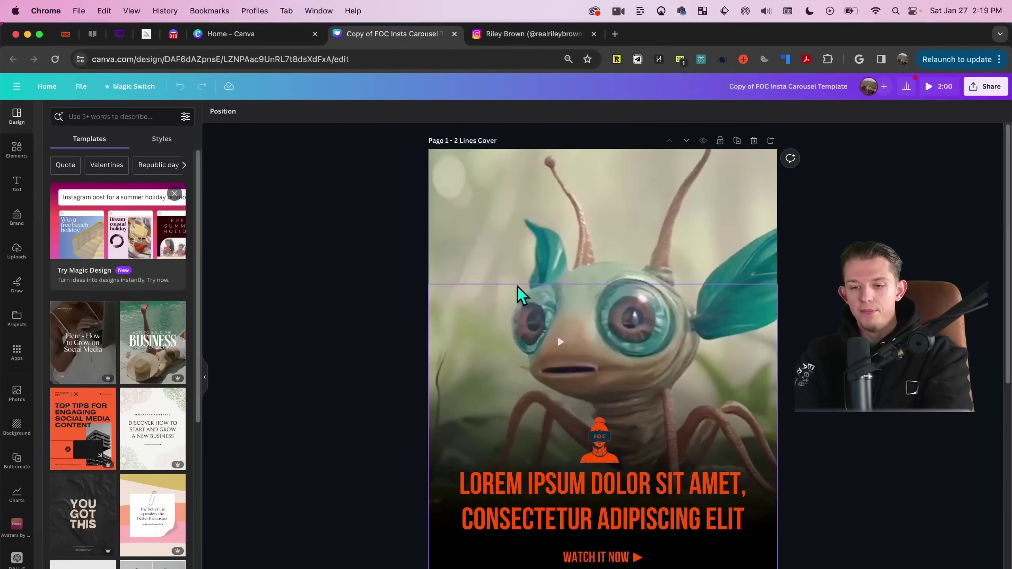
Add a blank page 3 and paste a copy of page 2's headline onto it.
{"action": "scroll", "coordinate": [603, 317], "scroll_direction": "down", "scroll_amount": 10}
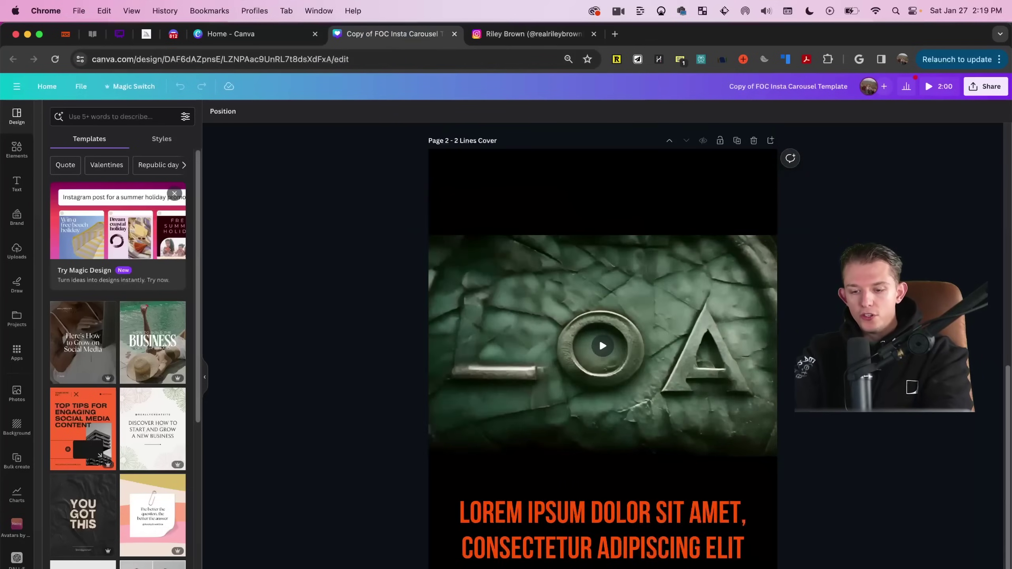
{"action": "left_click", "coordinate": [770, 141]}
{"action": "scroll", "coordinate": [639, 323], "scroll_direction": "up", "scroll_amount": 5}
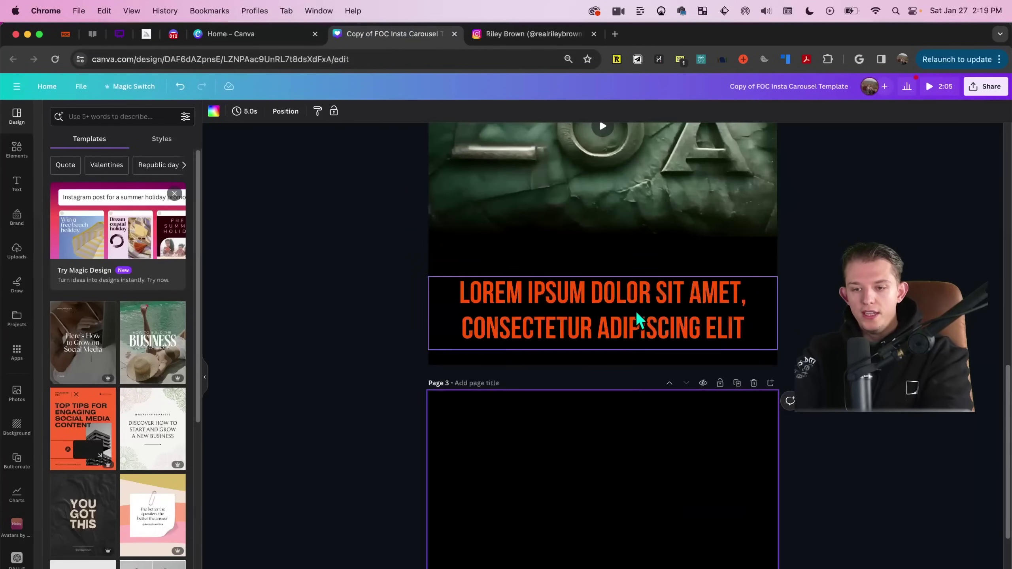
{"action": "left_click", "coordinate": [639, 324]}
{"action": "key", "text": "cmd+c"}
{"action": "scroll", "coordinate": [638, 495], "scroll_direction": "down", "scroll_amount": 5}
{"action": "left_click", "coordinate": [604, 488]}
{"action": "key", "text": "cmd+v"}
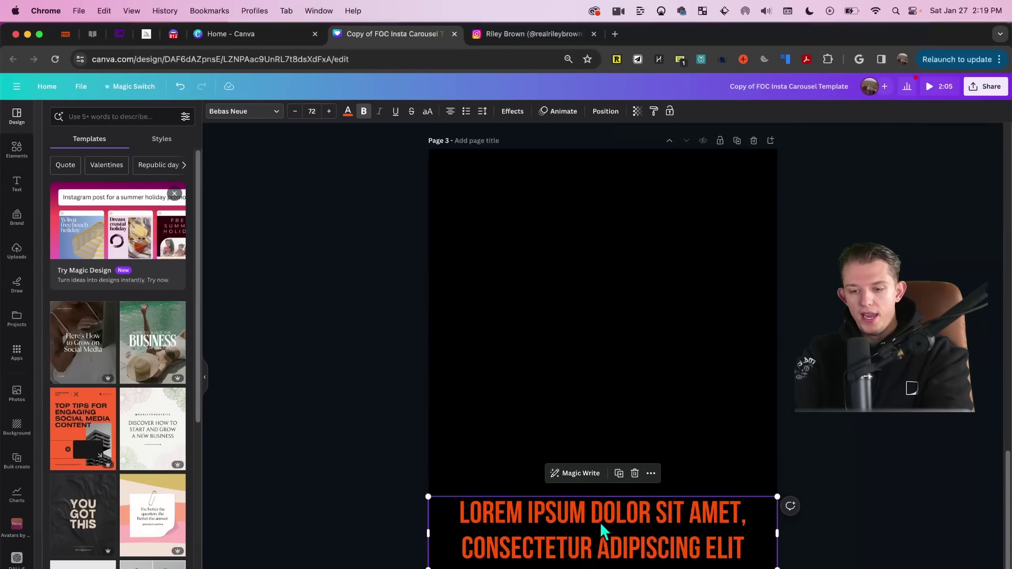
Position the pasted headline in the lower part of page 3.
{"action": "left_click_drag", "start_coordinate": [603, 526], "coordinate": [605, 504]}
{"action": "left_click", "coordinate": [840, 512]}
{"action": "left_click", "coordinate": [700, 509]}
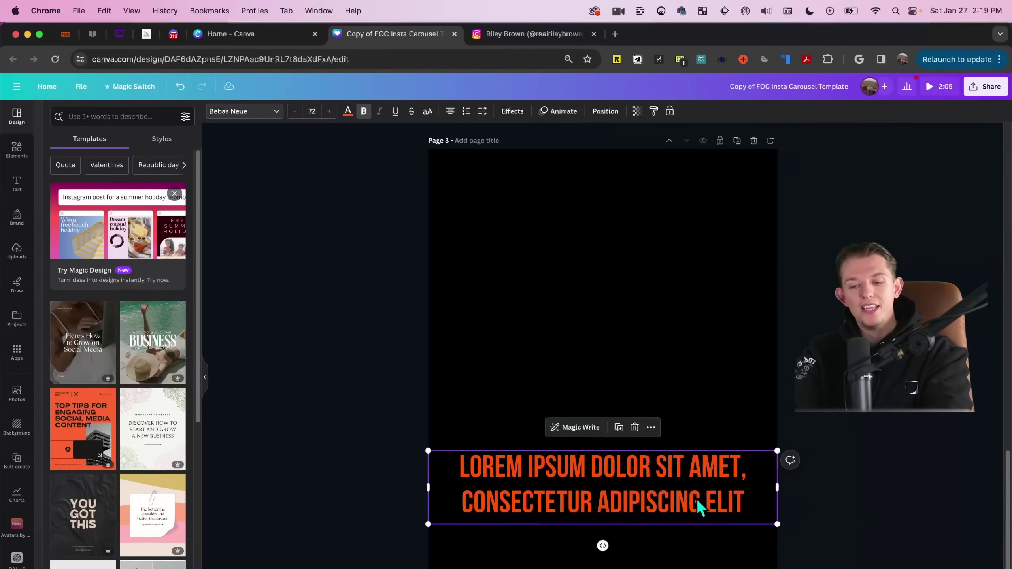
{"action": "left_click_drag", "start_coordinate": [700, 509], "coordinate": [699, 494]}
{"action": "left_click", "coordinate": [858, 498]}
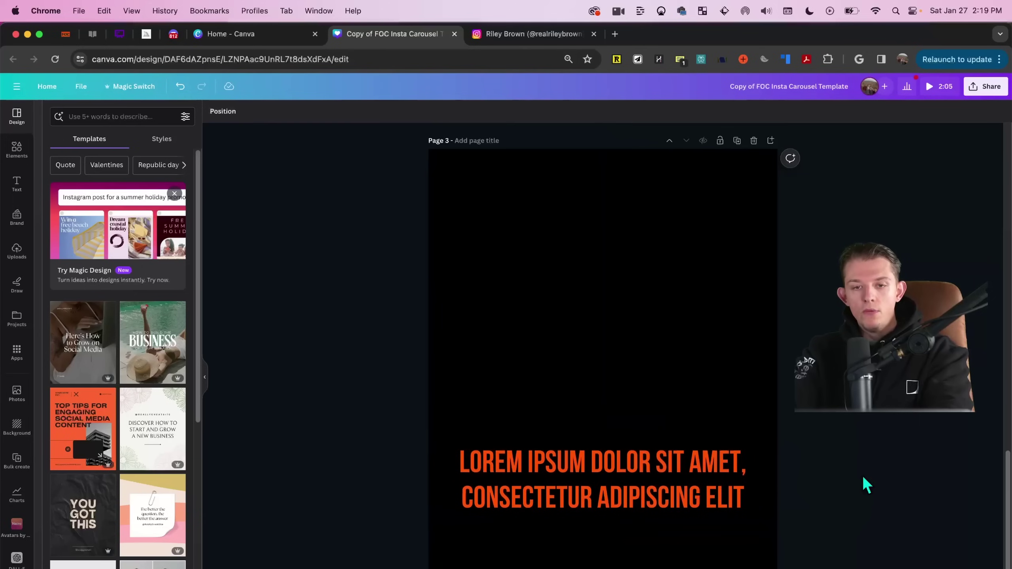
Paste the man-and-tiger image from clipboard history onto page 3 and stretch it to fill the page.
{"action": "key", "text": "super+shift+v"}
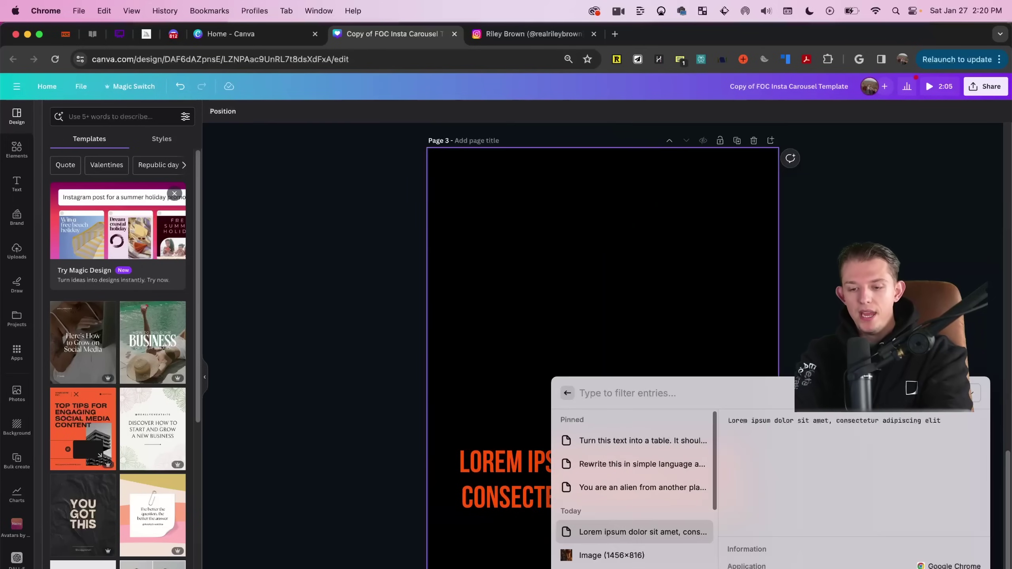
{"action": "left_click", "coordinate": [650, 555]}
{"action": "key", "text": "Return"}
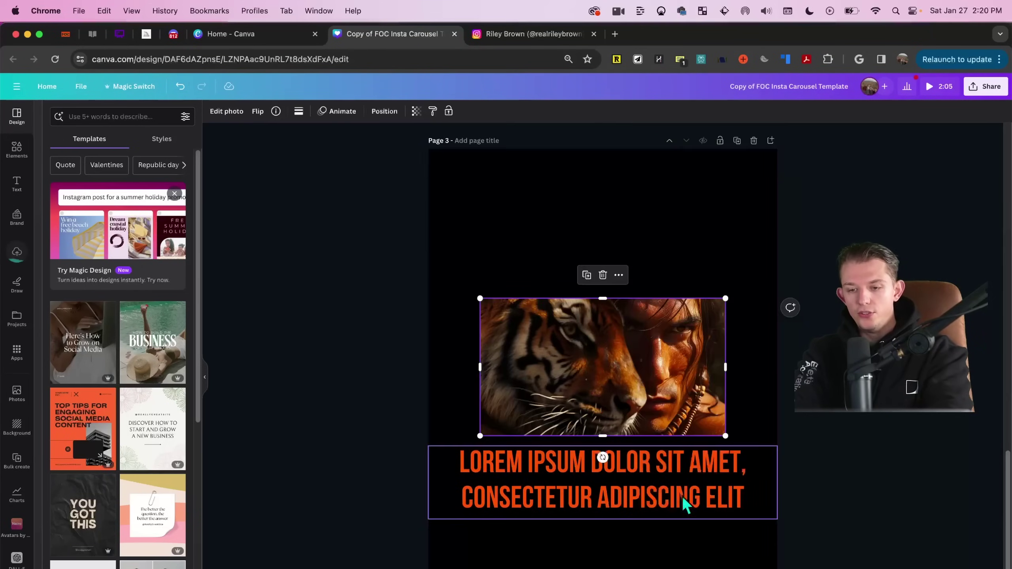
{"action": "left_click_drag", "start_coordinate": [724, 435], "coordinate": [988, 568]}
{"action": "left_click_drag", "start_coordinate": [478, 298], "coordinate": [209, 89]}
{"action": "left_click_drag", "start_coordinate": [498, 231], "coordinate": [641, 272]}
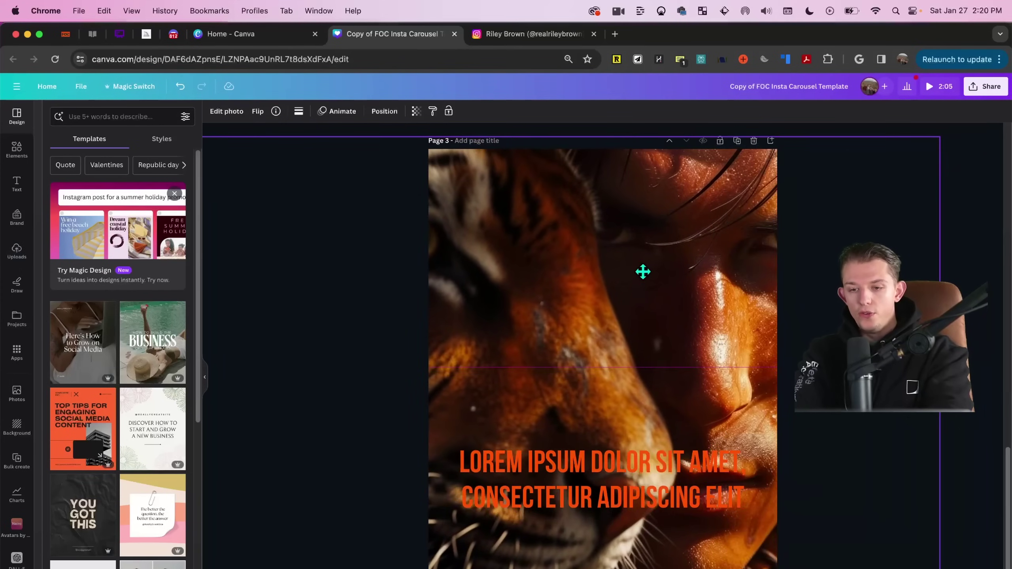
{"action": "mouse_move", "coordinate": [550, 281]}
{"action": "left_mouse_down"}
{"action": "mouse_move", "coordinate": [630, 326]}
{"action": "mouse_move", "coordinate": [587, 301]}
{"action": "mouse_move", "coordinate": [599, 283]}
{"action": "mouse_move", "coordinate": [559, 265]}
{"action": "left_mouse_up"}
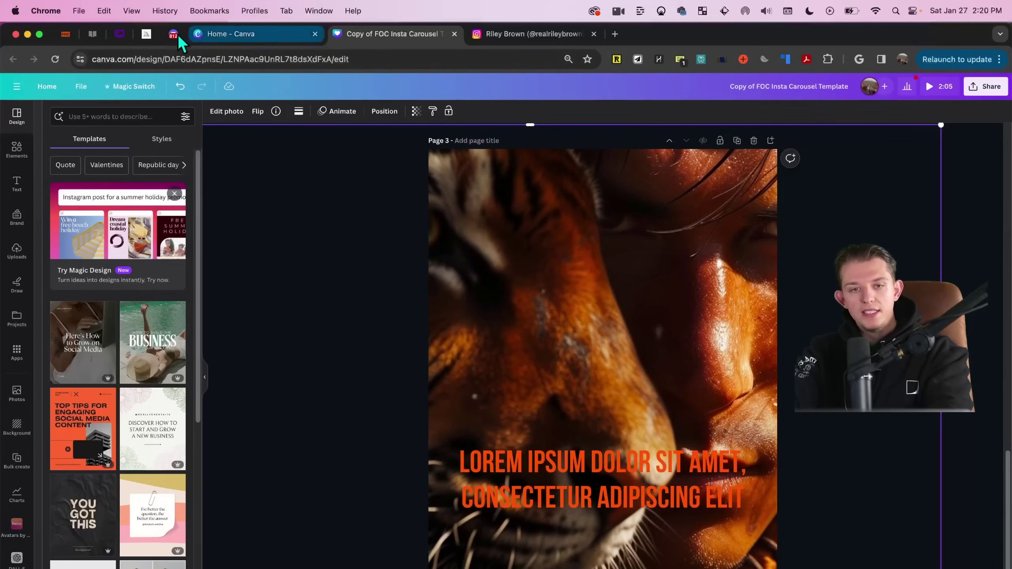
Copy the woman-with-a-tiger image from Midjourney via Copy Image, then switch back to Canva.
{"action": "left_click", "coordinate": [148, 36]}
{"action": "mouse_move", "coordinate": [664, 269]}
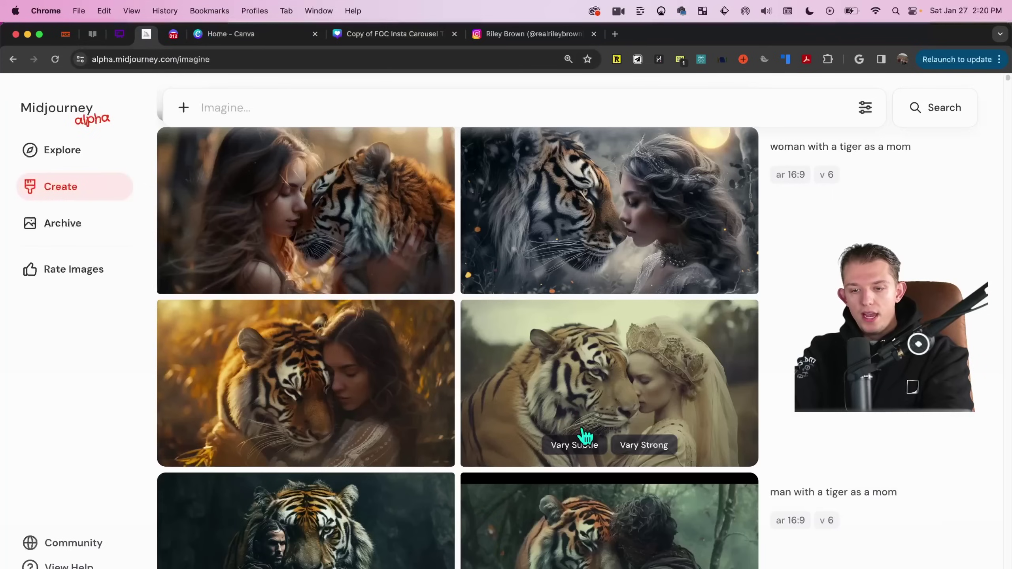
{"action": "left_click", "coordinate": [619, 392]}
{"action": "right_click", "coordinate": [550, 325]}
{"action": "left_click", "coordinate": [578, 420]}
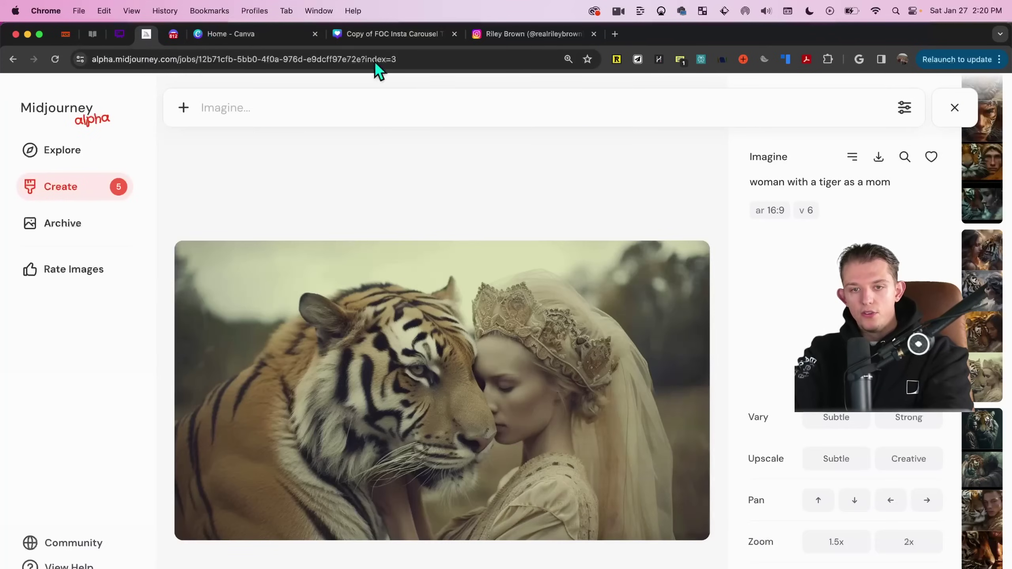
{"action": "left_click", "coordinate": [482, 42]}
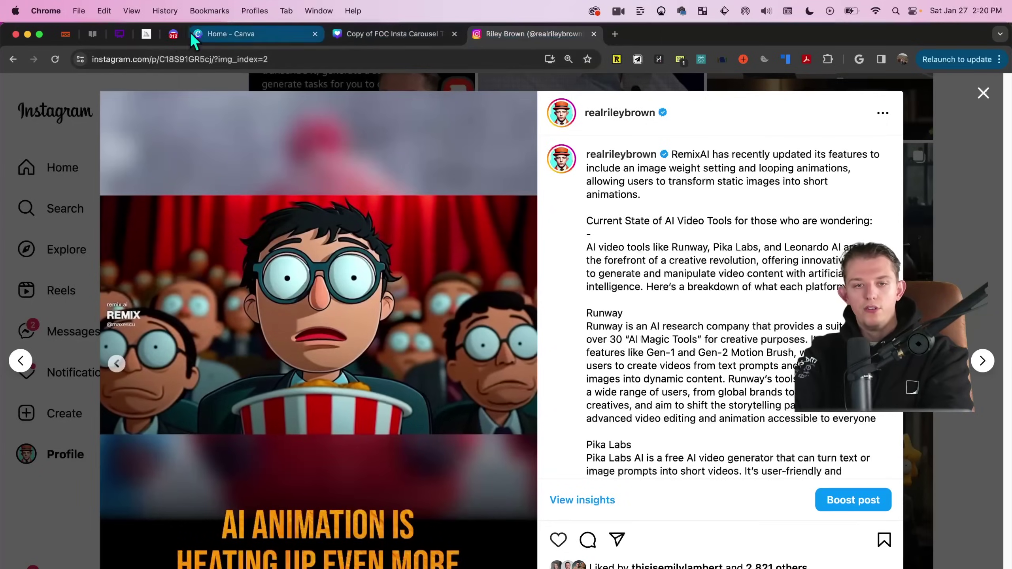
{"action": "left_click", "coordinate": [174, 35]}
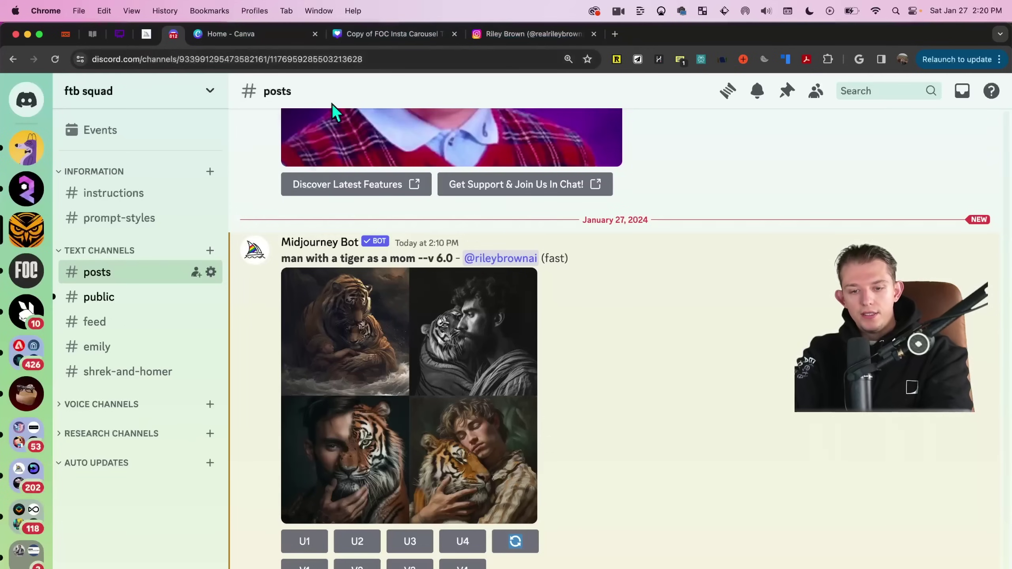
{"action": "key", "text": "super+7"}
Paste the woman-and-tiger image onto page 3, enlarge it over the page, and move the headline down.
{"action": "key", "text": "super+shift+v"}
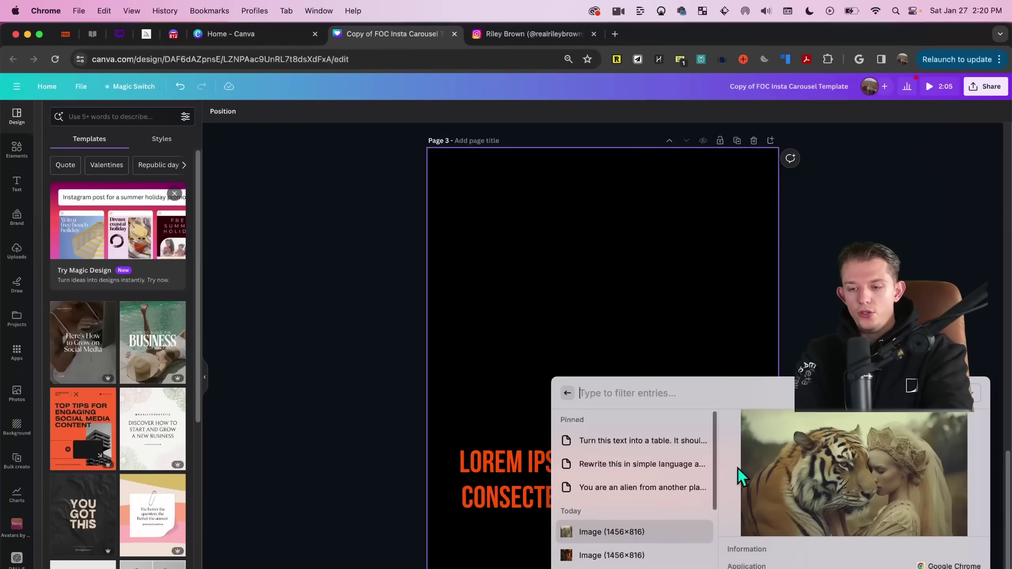
{"action": "left_click", "coordinate": [655, 534]}
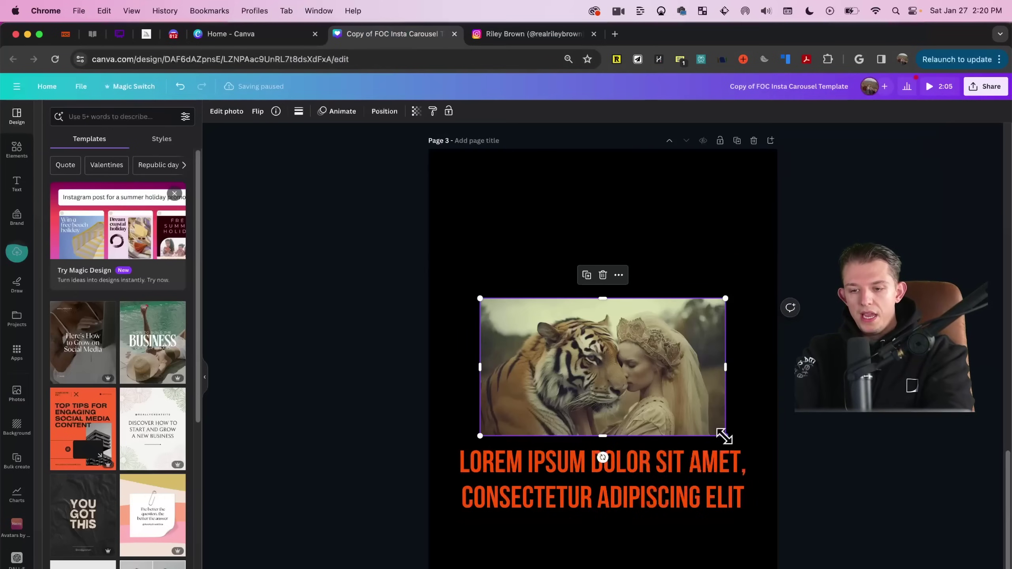
{"action": "left_click_drag", "start_coordinate": [725, 435], "coordinate": [960, 567]}
{"action": "left_click_drag", "start_coordinate": [480, 299], "coordinate": [159, 113]}
{"action": "left_click_drag", "start_coordinate": [749, 305], "coordinate": [718, 290]}
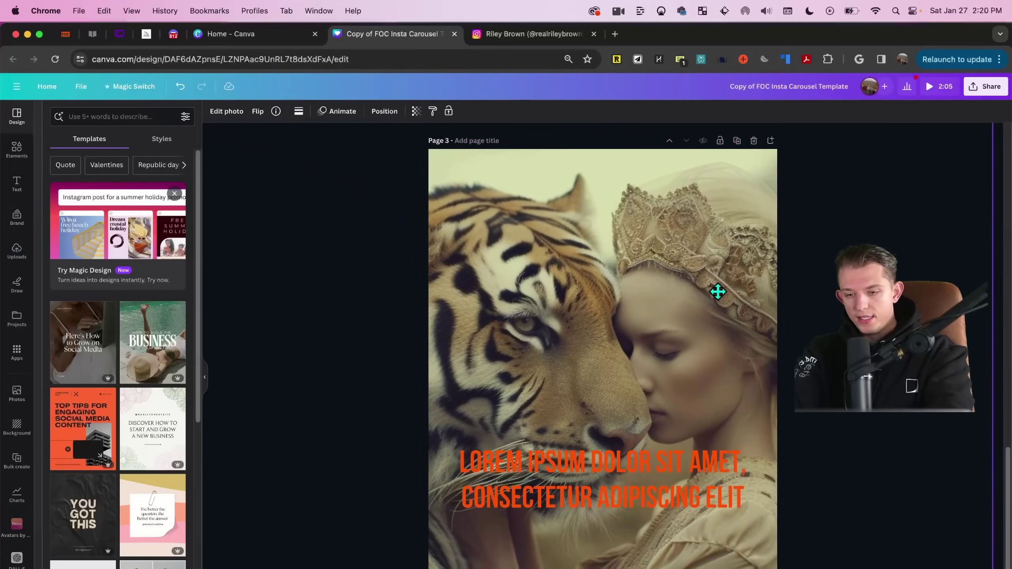
{"action": "left_click_drag", "start_coordinate": [682, 488], "coordinate": [708, 515]}
{"action": "left_click", "coordinate": [689, 383]}
Scale the tiger photo up slightly, shift it left, and slide the headline left along the bottom.
{"action": "scroll", "coordinate": [685, 393], "scroll_direction": "down", "scroll_amount": 3}
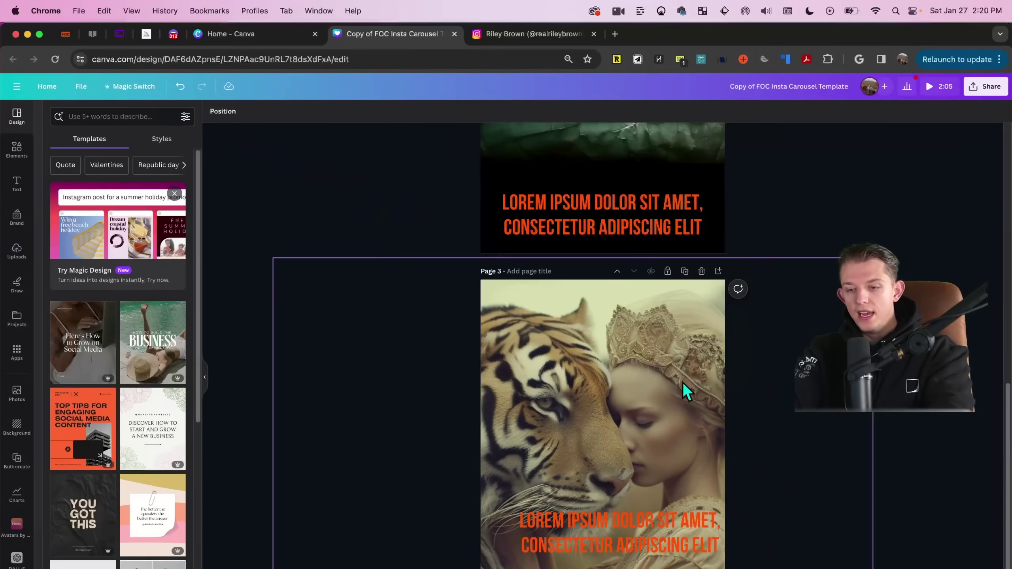
{"action": "left_click", "coordinate": [763, 494]}
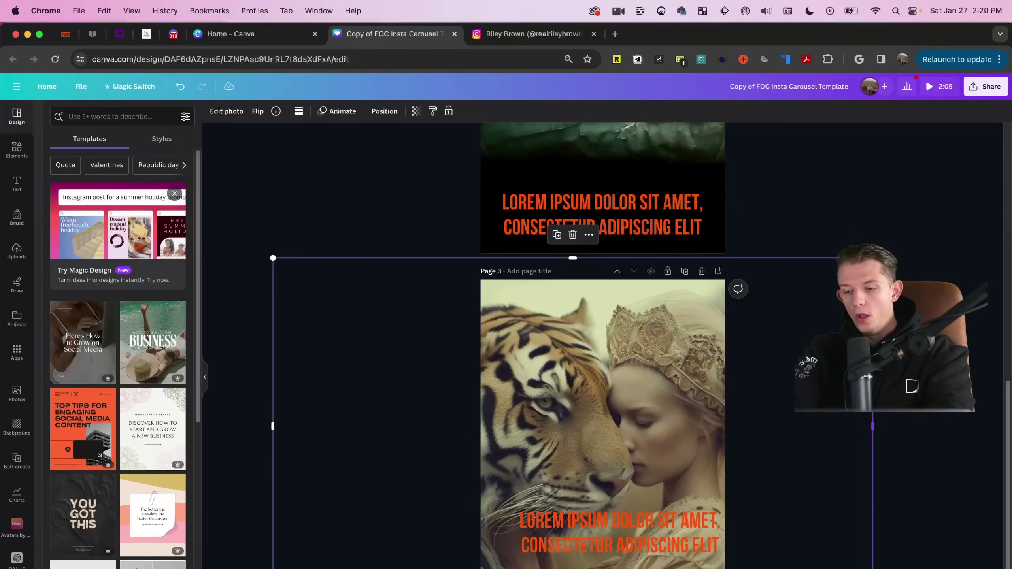
{"action": "left_click_drag", "start_coordinate": [873, 426], "coordinate": [915, 426]}
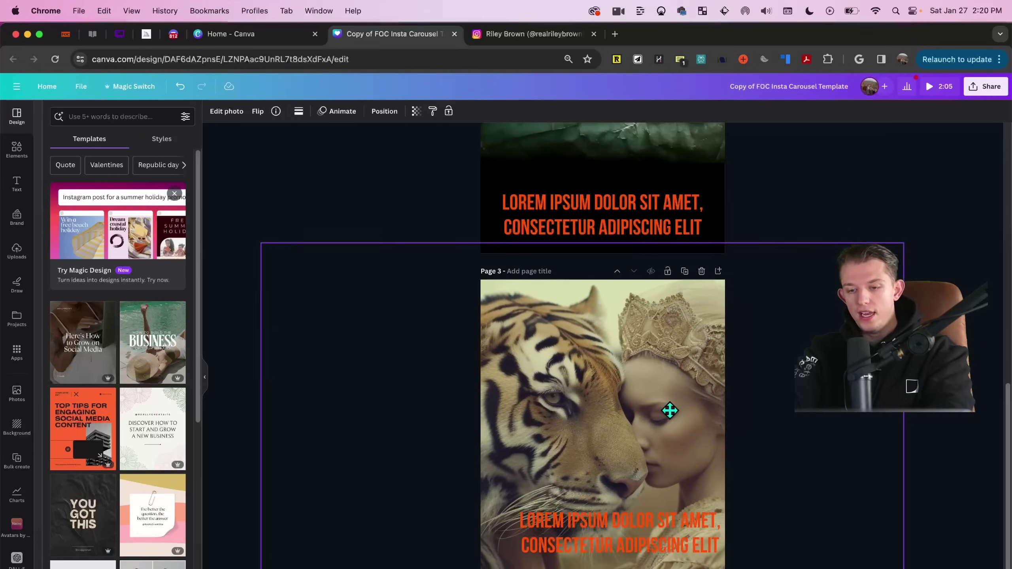
{"action": "left_click_drag", "start_coordinate": [670, 411], "coordinate": [655, 408]}
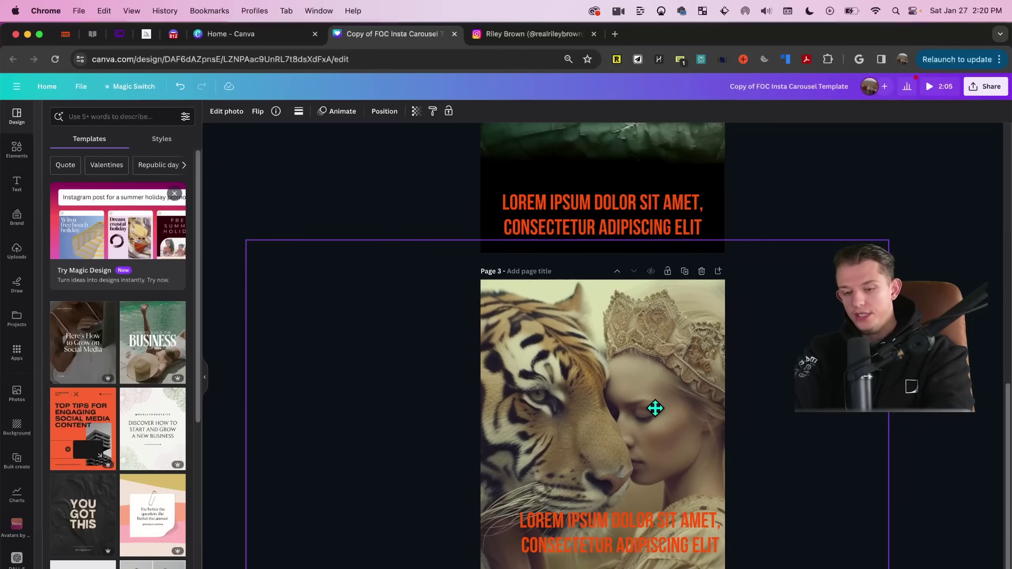
{"action": "left_click", "coordinate": [949, 459]}
{"action": "left_click_drag", "start_coordinate": [677, 522], "coordinate": [659, 523]}
Search Elements for 'gradient' and add a dark gradient graphic to page 3.
{"action": "left_click", "coordinate": [16, 149]}
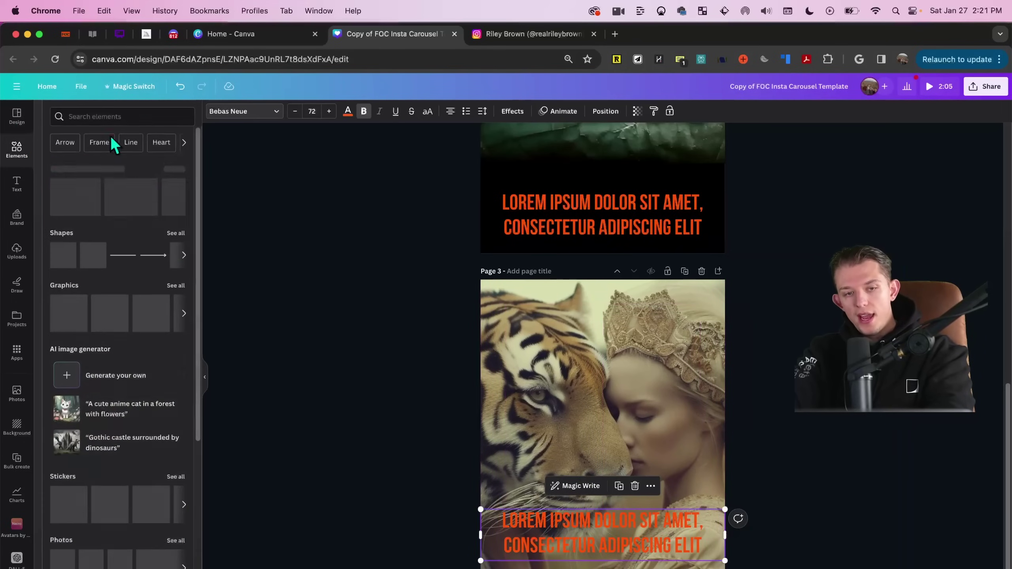
{"action": "left_click", "coordinate": [75, 117]}
{"action": "type", "text": "grad"}
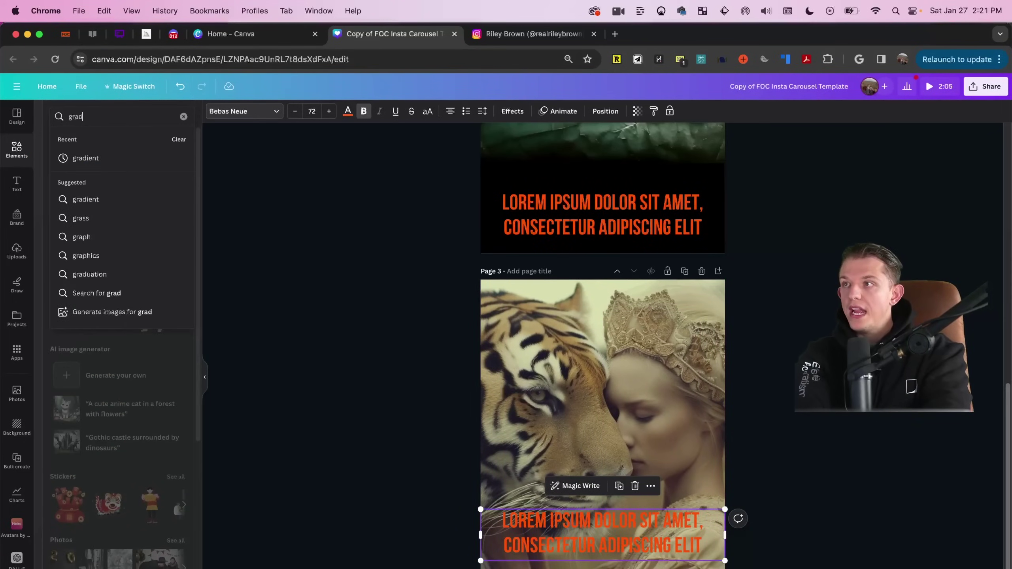
{"action": "type", "text": "ient"}
{"action": "key", "text": "Return"}
{"action": "key", "text": "super+0"}
{"action": "left_click", "coordinate": [186, 263]}
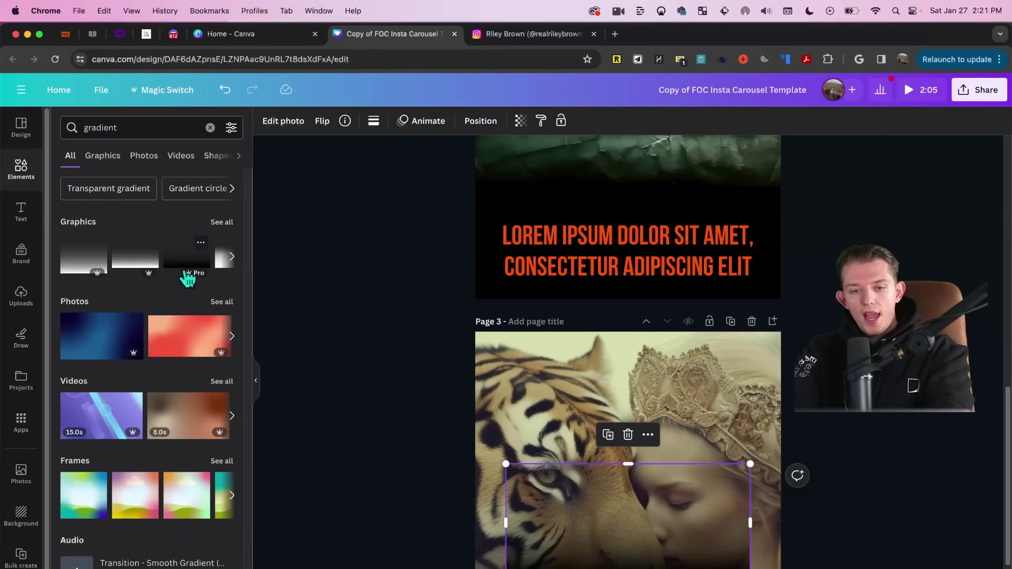
Stretch the gradient wider and taller to cover the lower half of page 3.
{"action": "scroll", "coordinate": [897, 508], "scroll_direction": "down", "scroll_amount": 4}
{"action": "left_click_drag", "start_coordinate": [673, 402], "coordinate": [623, 528]}
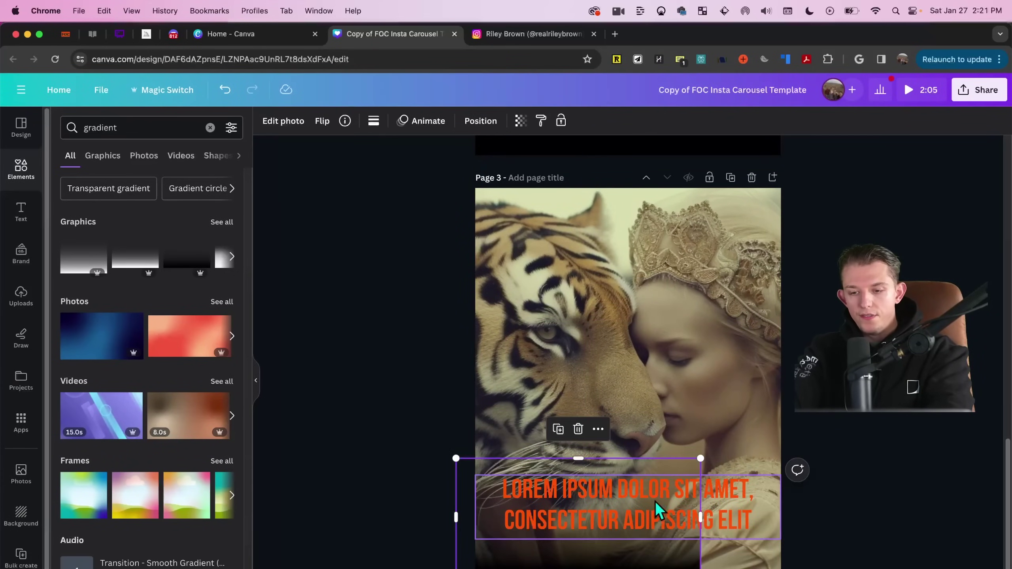
{"action": "left_click_drag", "start_coordinate": [701, 459], "coordinate": [935, 345]}
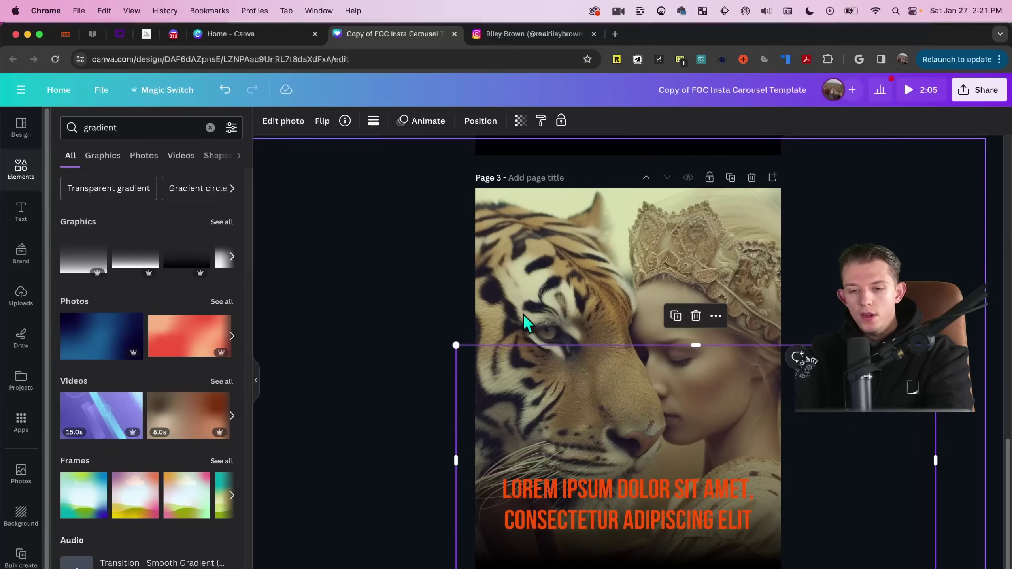
{"action": "left_click_drag", "start_coordinate": [456, 346], "coordinate": [430, 284]}
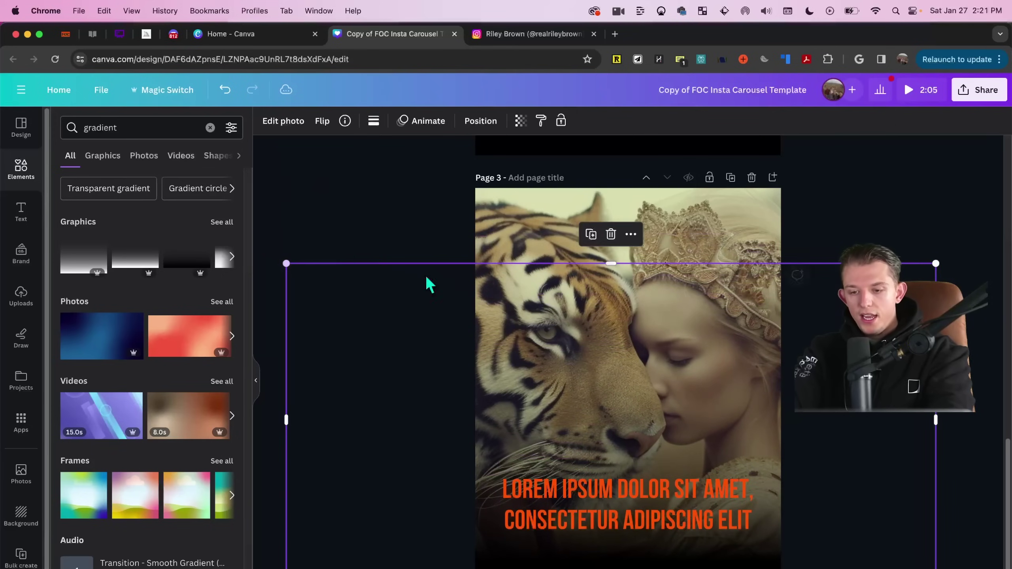
{"action": "left_click_drag", "start_coordinate": [940, 266], "coordinate": [976, 242]}
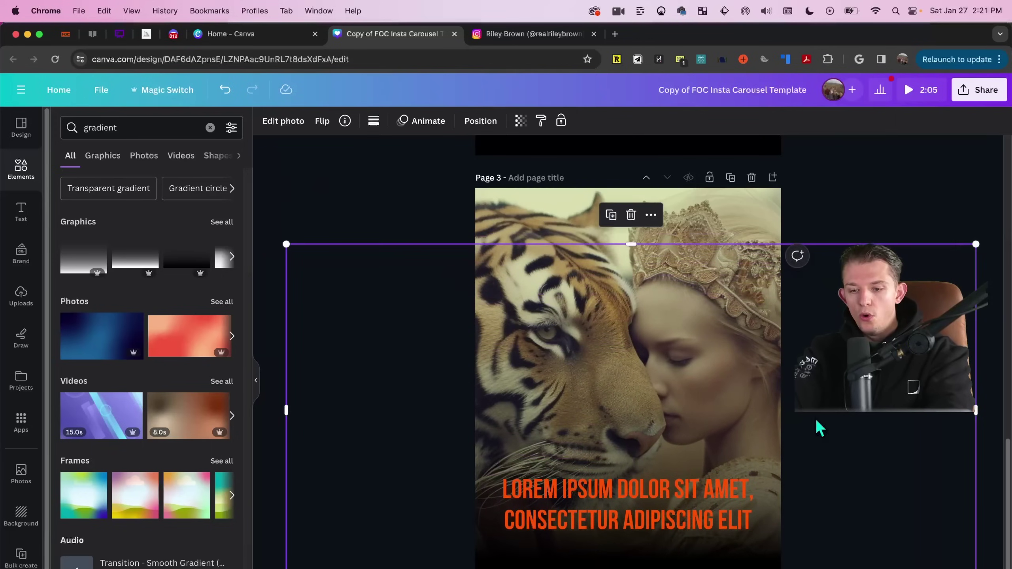
Centre the headline at the page bottom and shift the tiger photo slightly up and right.
{"action": "left_click", "coordinate": [689, 516]}
{"action": "left_click_drag", "start_coordinate": [690, 516], "coordinate": [683, 520]}
{"action": "left_click", "coordinate": [682, 518]}
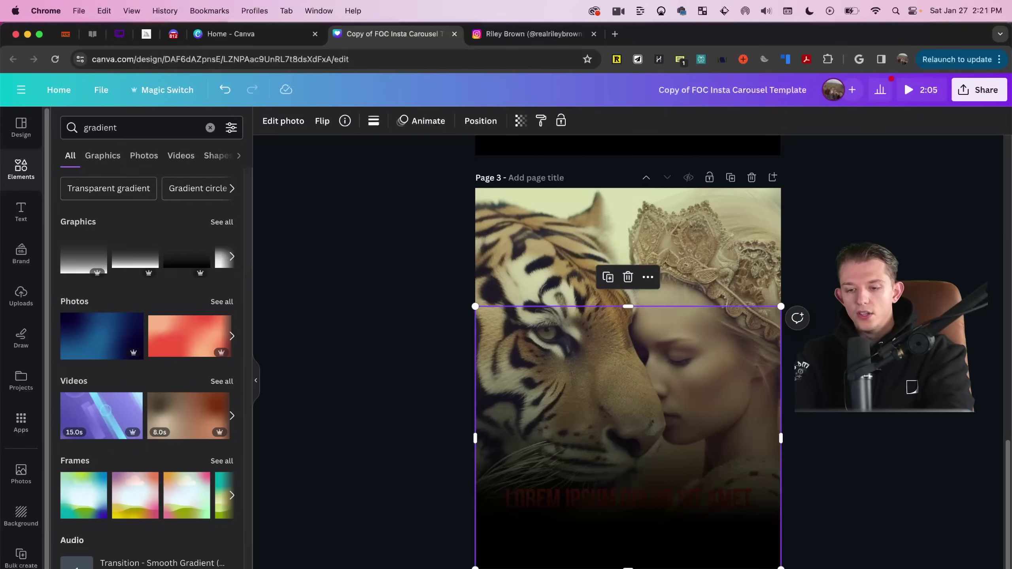
{"action": "left_click", "coordinate": [424, 301]}
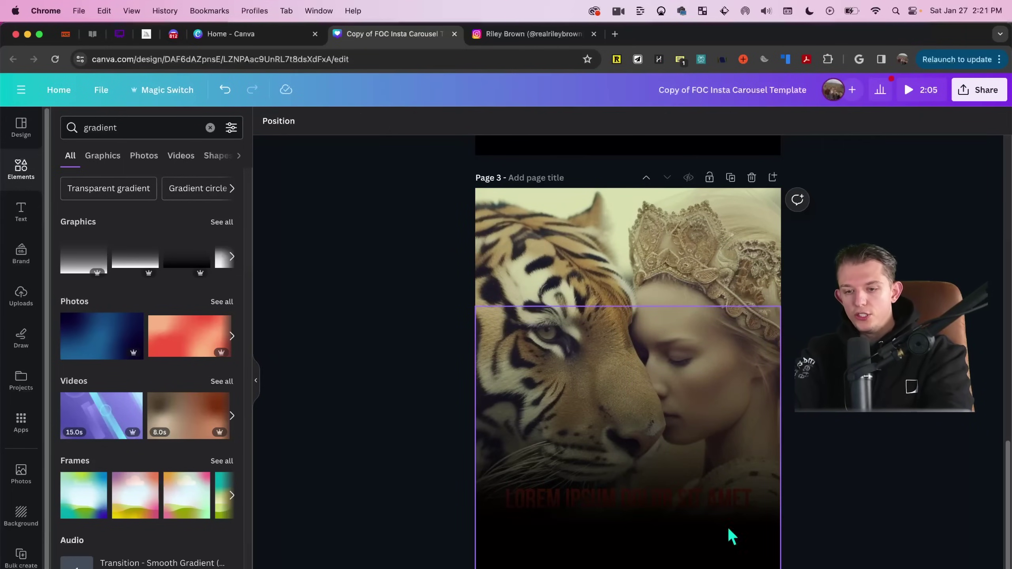
{"action": "left_click", "coordinate": [686, 255]}
{"action": "left_click_drag", "start_coordinate": [696, 265], "coordinate": [708, 243]}
Using Layer > Show layers, drag the headline layer above the gradient to the top.
{"action": "left_click", "coordinate": [705, 503]}
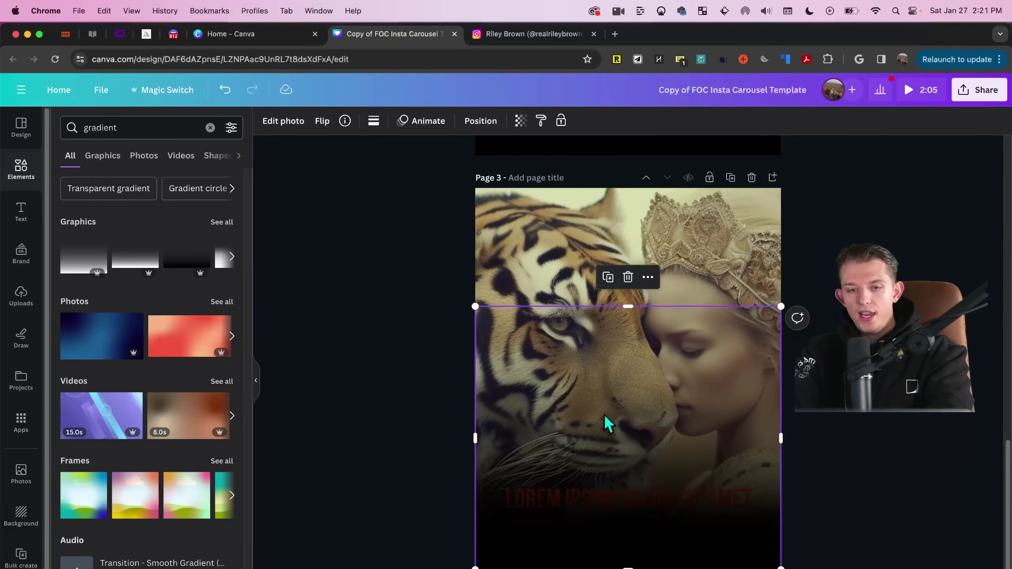
{"action": "right_click", "coordinate": [634, 479]}
{"action": "mouse_move", "coordinate": [679, 437]}
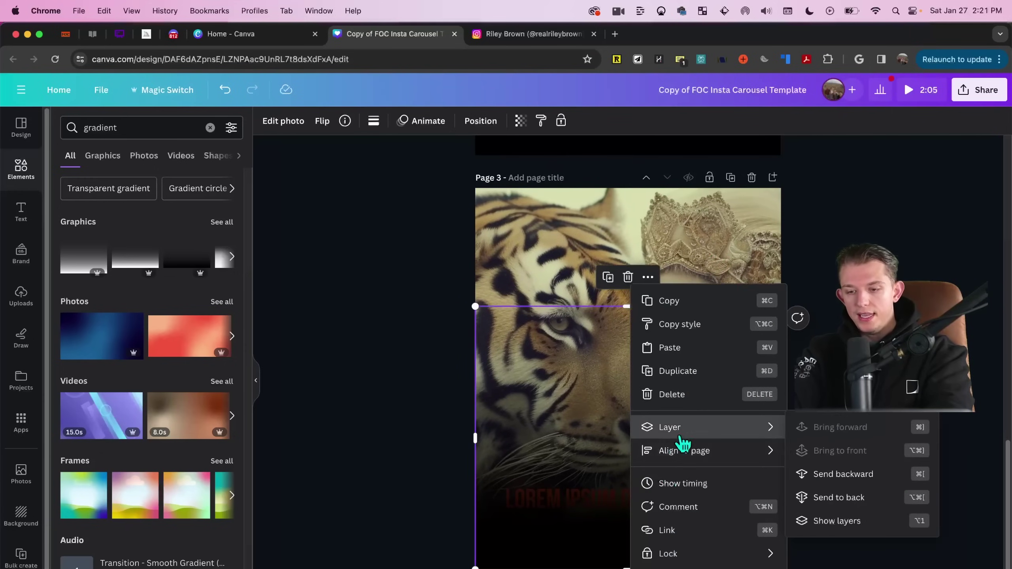
{"action": "left_click", "coordinate": [858, 521]}
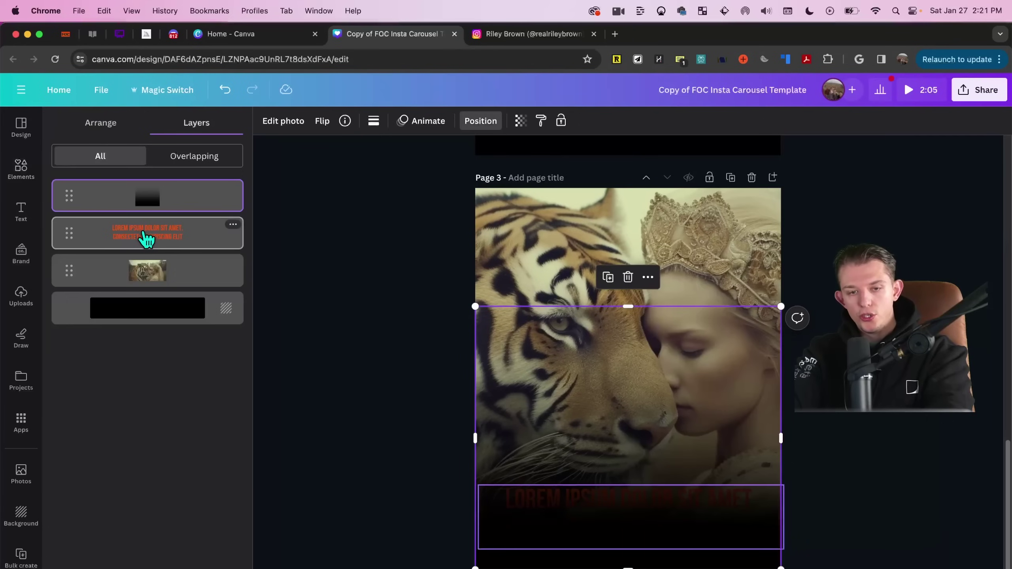
{"action": "left_click_drag", "start_coordinate": [148, 239], "coordinate": [148, 191]}
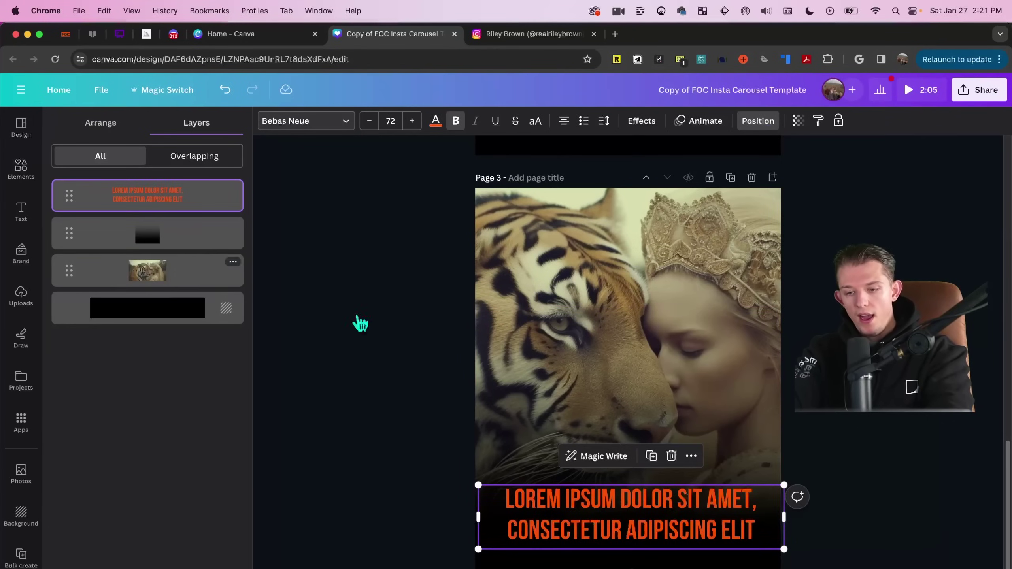
{"action": "scroll", "coordinate": [355, 321], "scroll_direction": "up", "scroll_amount": 10}
{"action": "scroll", "coordinate": [355, 321], "scroll_direction": "down", "scroll_amount": 10}
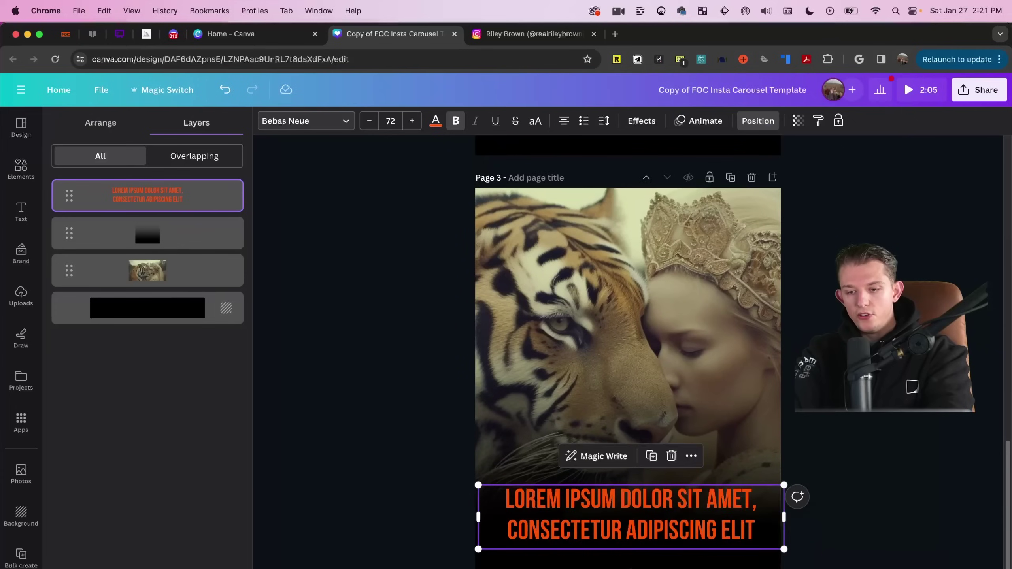
Replace the page 3 headline with 'WOMAN ENCOUNTERS HER TIGER MOTHER, ASKS FOR SELFIE'.
{"action": "left_click", "coordinate": [724, 252]}
{"action": "scroll", "coordinate": [770, 290], "scroll_direction": "up", "scroll_amount": 3}
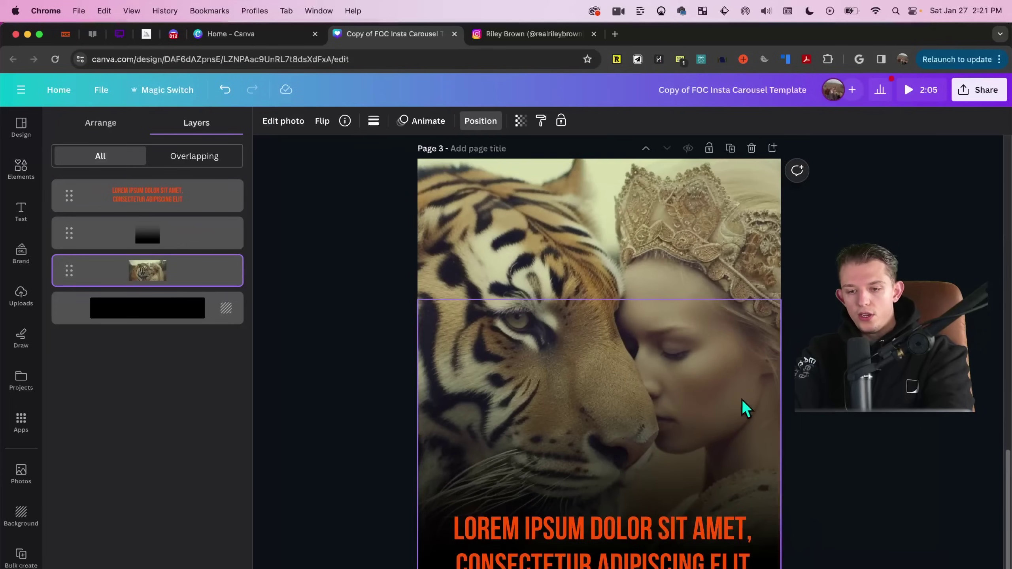
{"action": "double_click", "coordinate": [608, 562]}
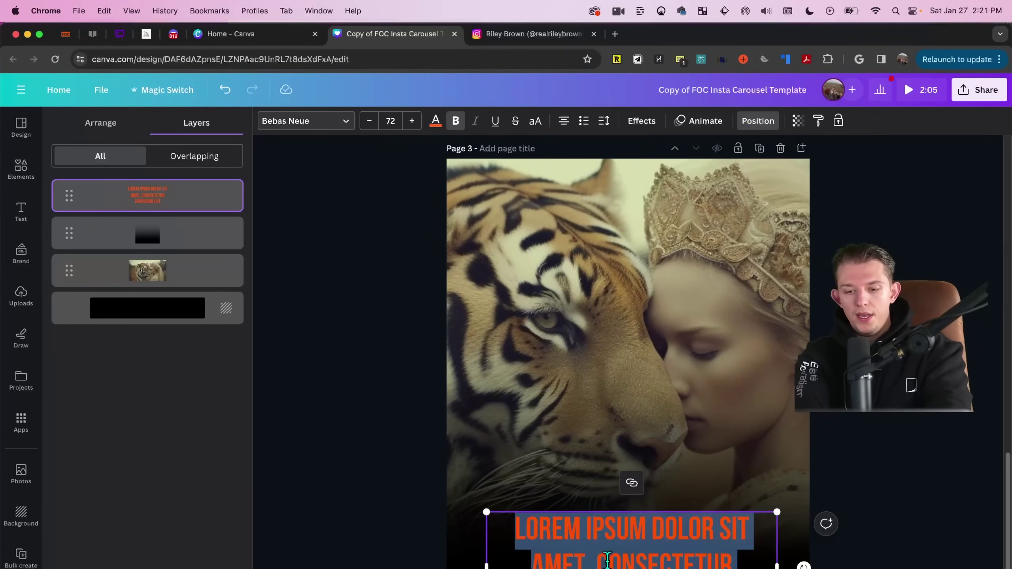
{"action": "type", "text": "WOMAN ENCOUNTERS HER"}
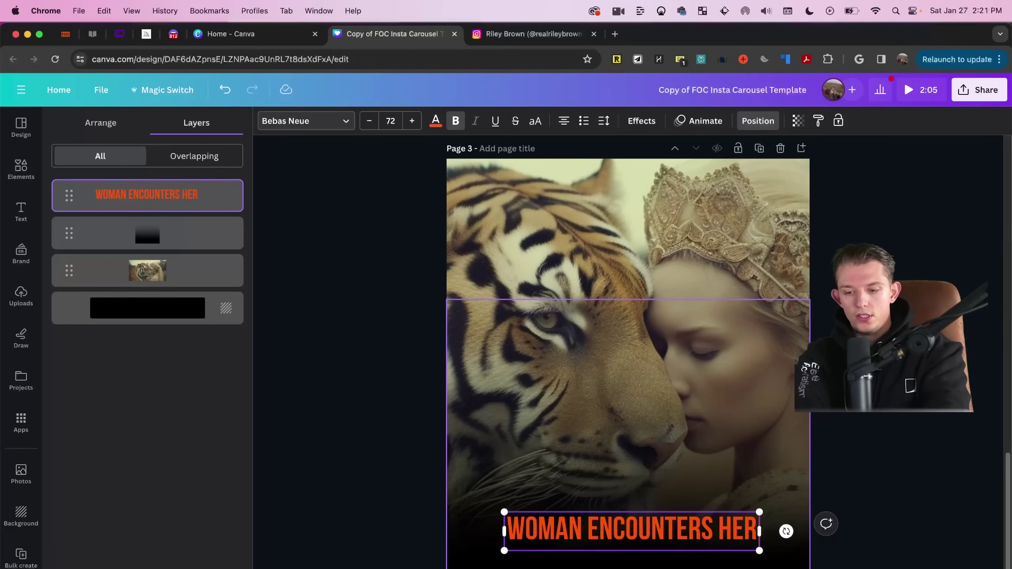
{"action": "type", "text": " TIGER MOTHER, ASKS "}
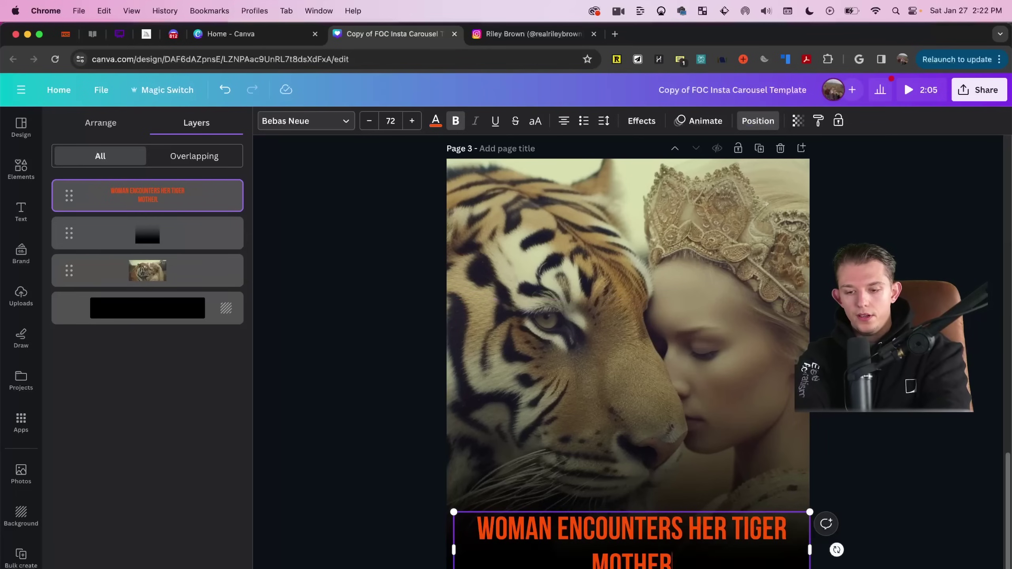
{"action": "type", "text": "FOR SELFIE"}
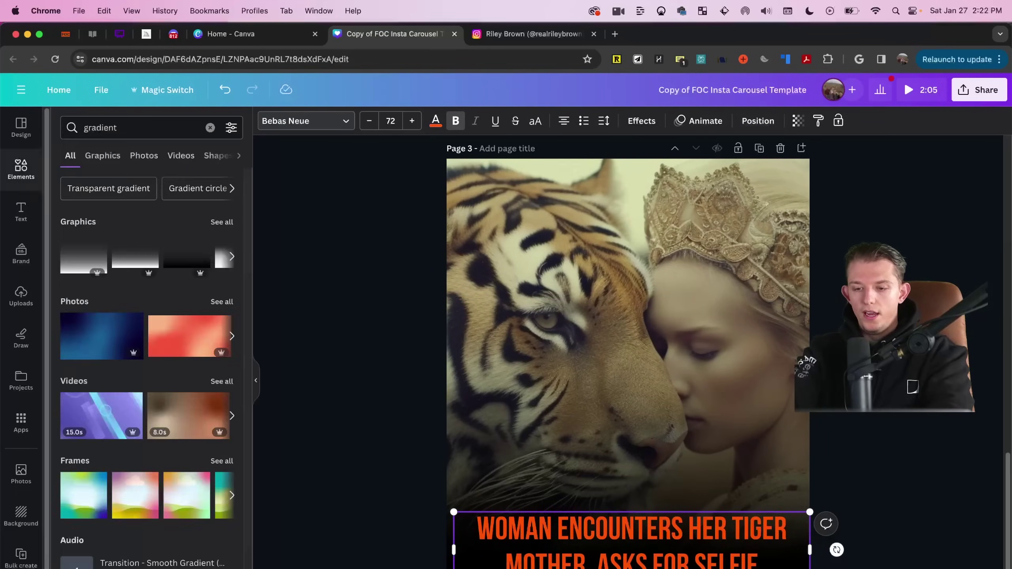
{"action": "scroll", "coordinate": [789, 279], "scroll_direction": "down", "scroll_amount": 2}
In Share > Download, change the file type from MP4 Video to PNG.
{"action": "left_click", "coordinate": [791, 267]}
{"action": "left_click", "coordinate": [897, 179]}
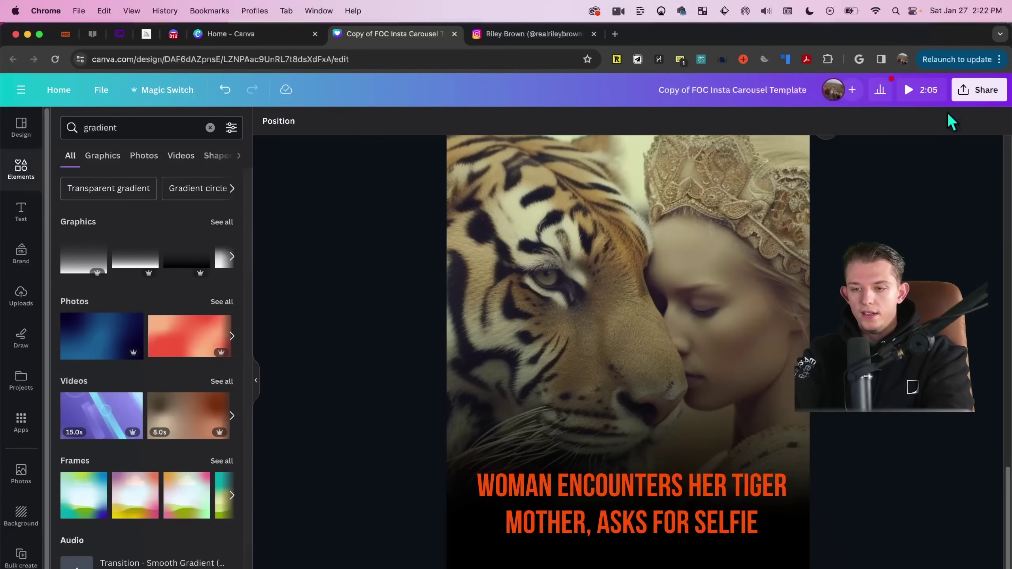
{"action": "left_click", "coordinate": [966, 95]}
{"action": "left_click", "coordinate": [801, 380]}
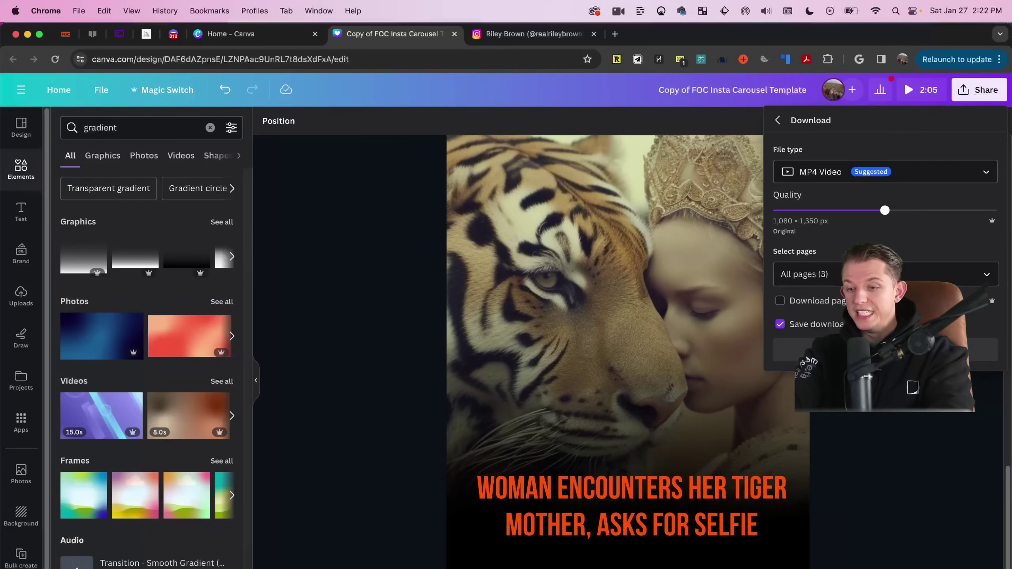
{"action": "left_click", "coordinate": [850, 182]}
{"action": "scroll", "coordinate": [837, 300], "scroll_direction": "down", "scroll_amount": 1}
{"action": "scroll", "coordinate": [834, 267], "scroll_direction": "up", "scroll_amount": 2}
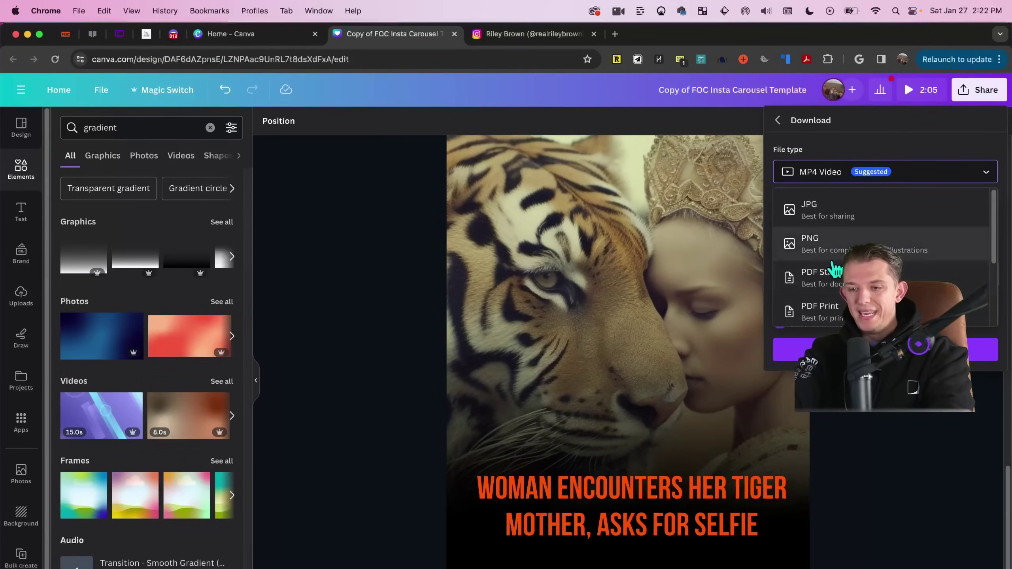
{"action": "left_click", "coordinate": [833, 245]}
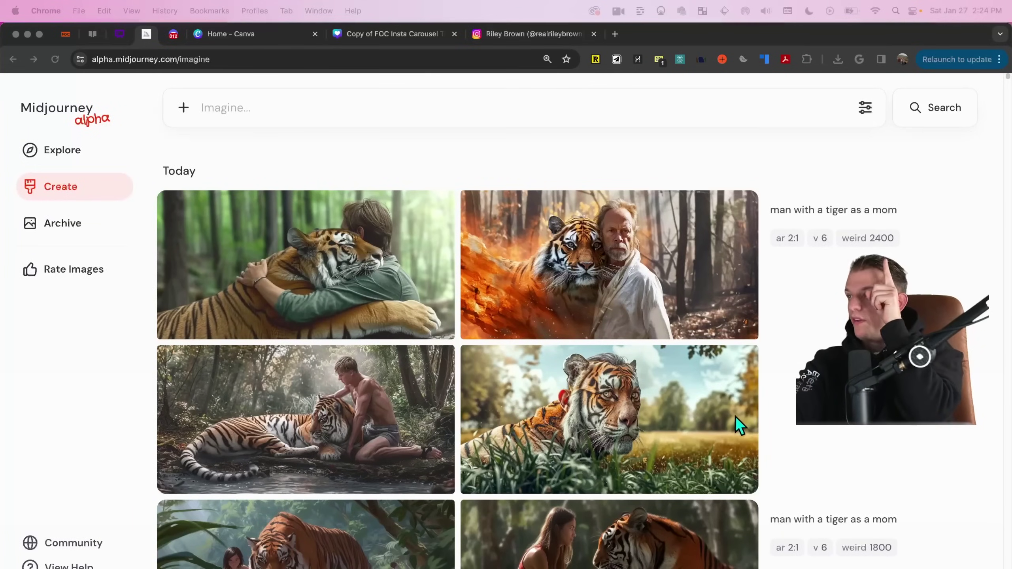
Scroll through the Create feed of tiger-mom jobs at weird 2400, 1800, 900 and 300.
{"action": "scroll", "coordinate": [669, 407], "scroll_direction": "down", "scroll_amount": 7}
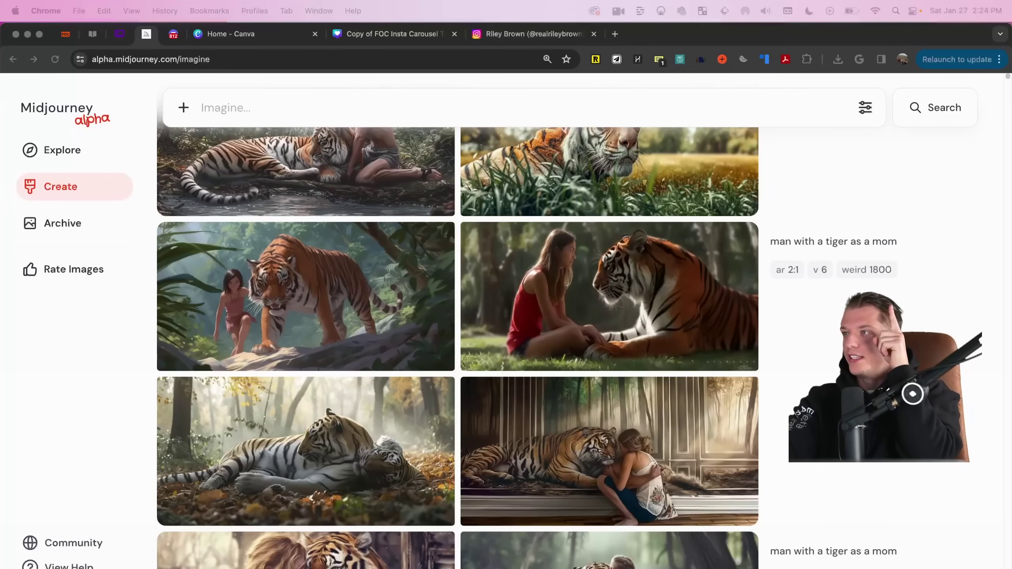
{"action": "scroll", "coordinate": [618, 390], "scroll_direction": "up", "scroll_amount": 5}
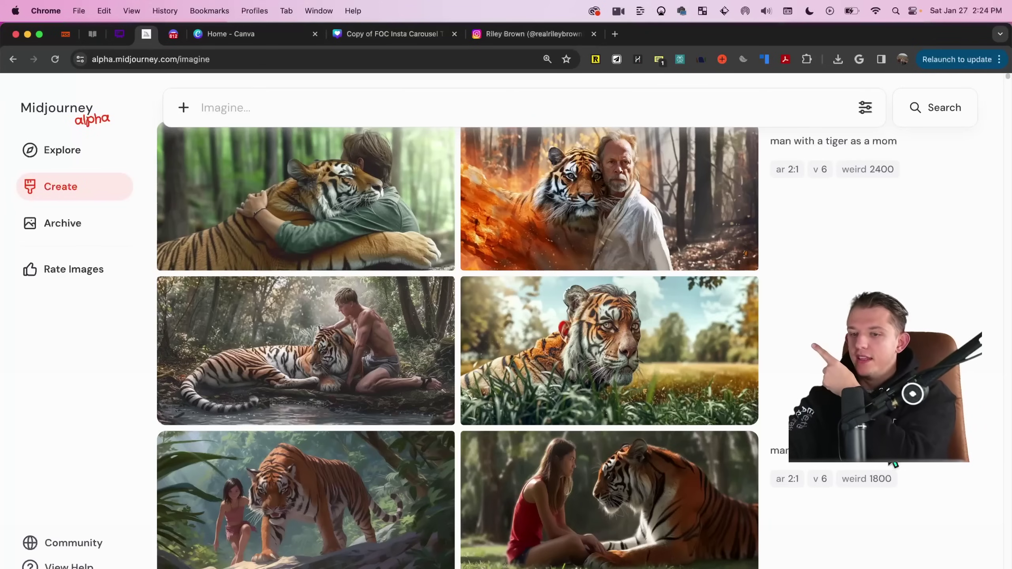
{"action": "scroll", "coordinate": [639, 407], "scroll_direction": "down", "scroll_amount": 5}
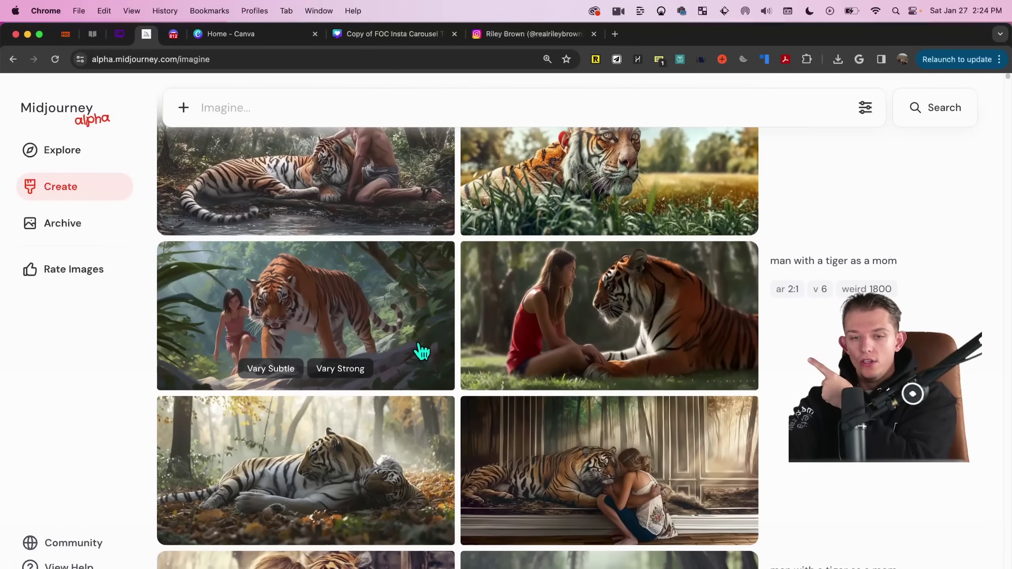
{"action": "scroll", "coordinate": [422, 353], "scroll_direction": "down", "scroll_amount": 8}
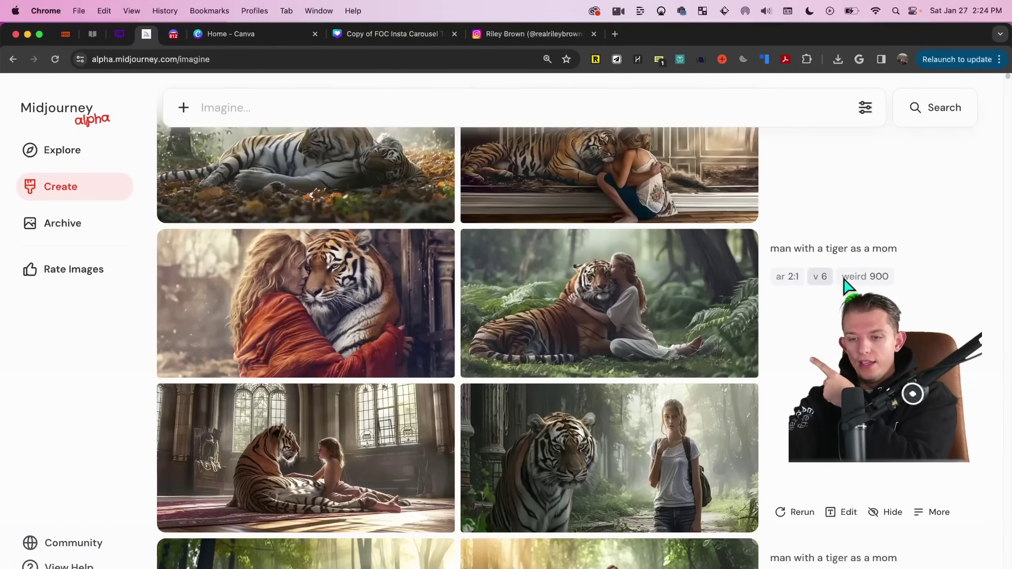
{"action": "scroll", "coordinate": [457, 362], "scroll_direction": "down", "scroll_amount": 5}
{"action": "scroll", "coordinate": [456, 362], "scroll_direction": "down", "scroll_amount": 3}
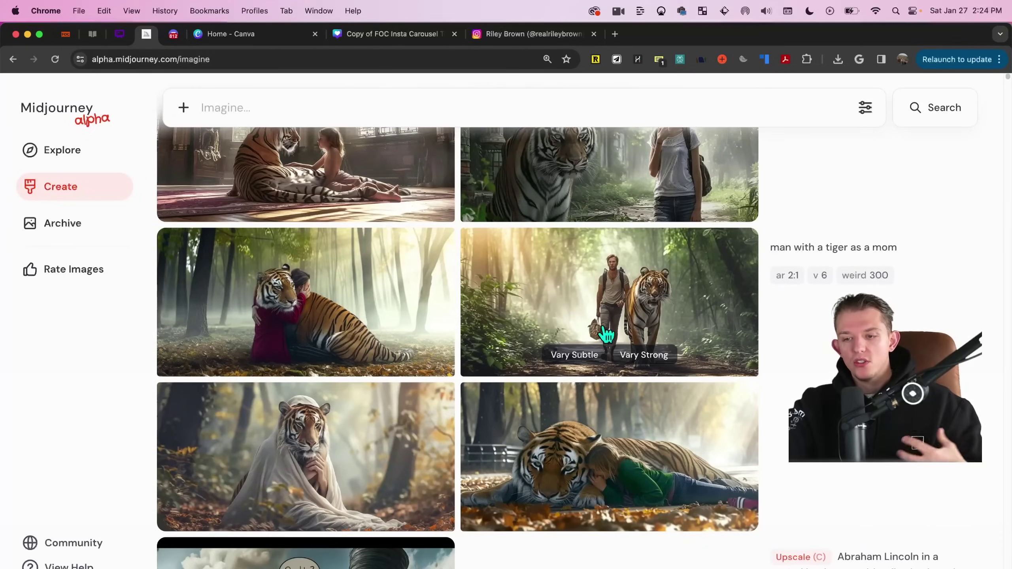
{"action": "scroll", "coordinate": [602, 311], "scroll_direction": "down", "scroll_amount": 2}
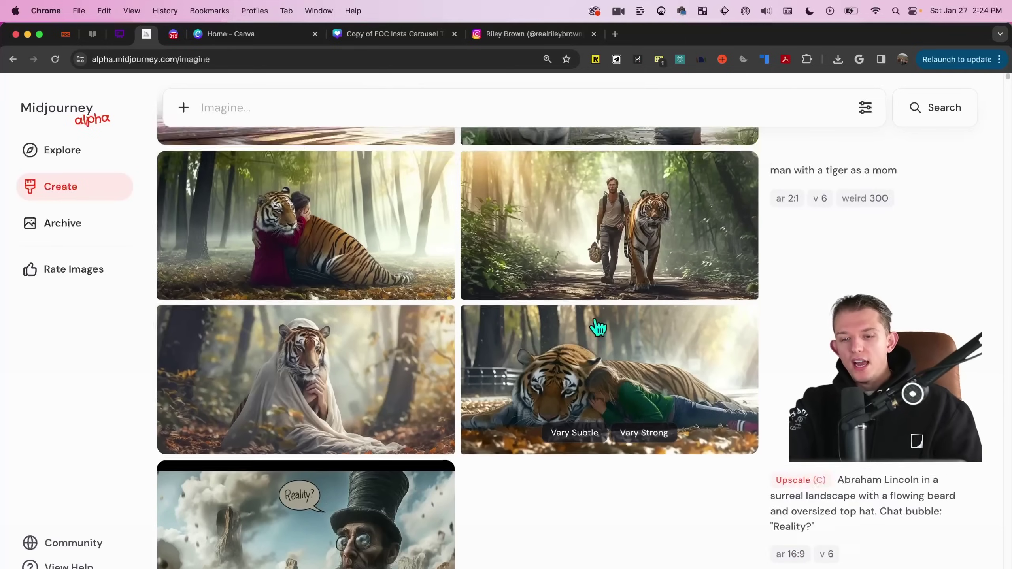
{"action": "scroll", "coordinate": [341, 236], "scroll_direction": "up", "scroll_amount": 10}
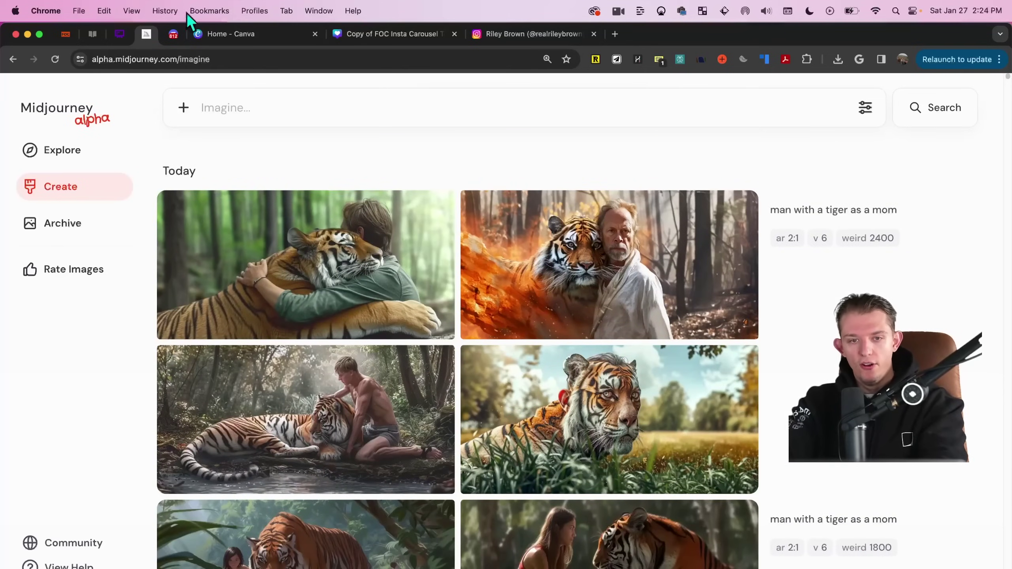
In the settings sliders, toggle Mode between Standard and Raw, leave Raw on, and return to the mindmap.
{"action": "left_click", "coordinate": [864, 107]}
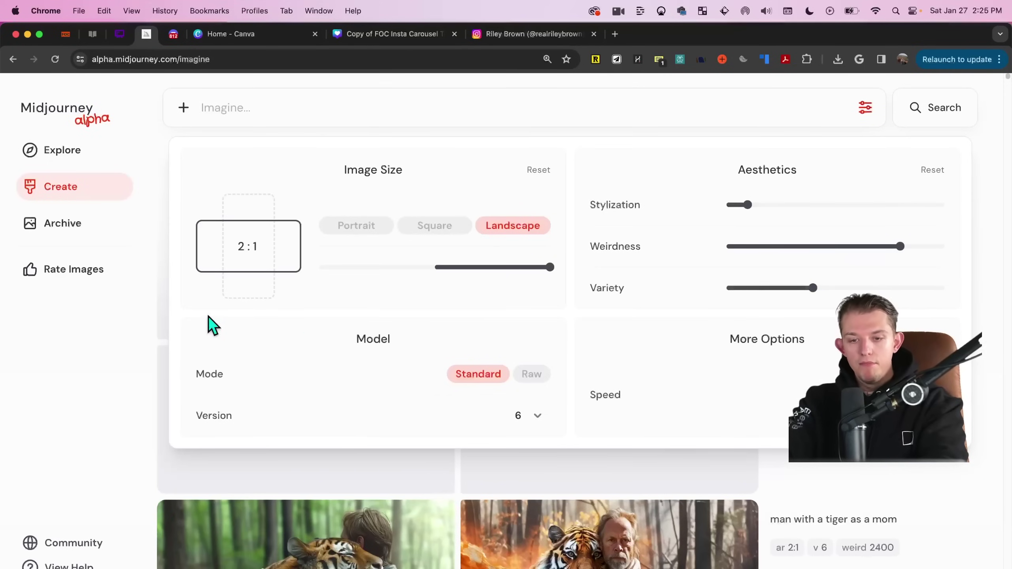
{"action": "left_click", "coordinate": [533, 374]}
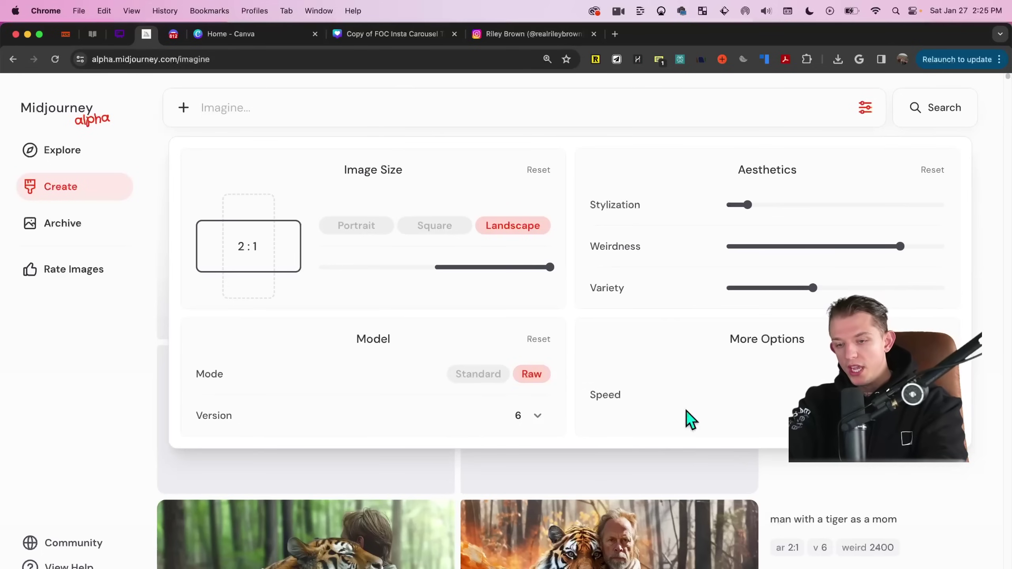
{"action": "left_click", "coordinate": [498, 377]}
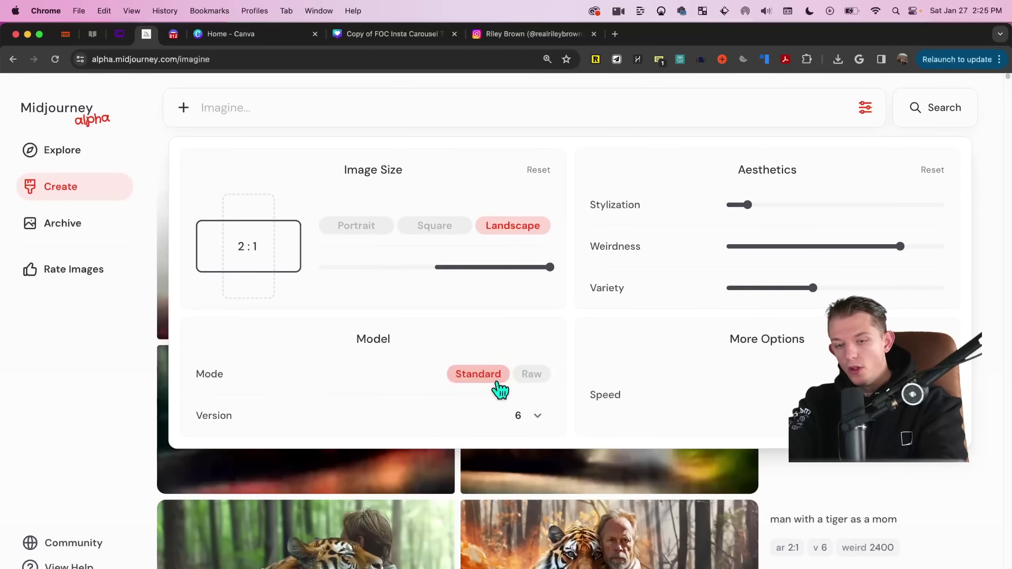
{"action": "left_click", "coordinate": [527, 377]}
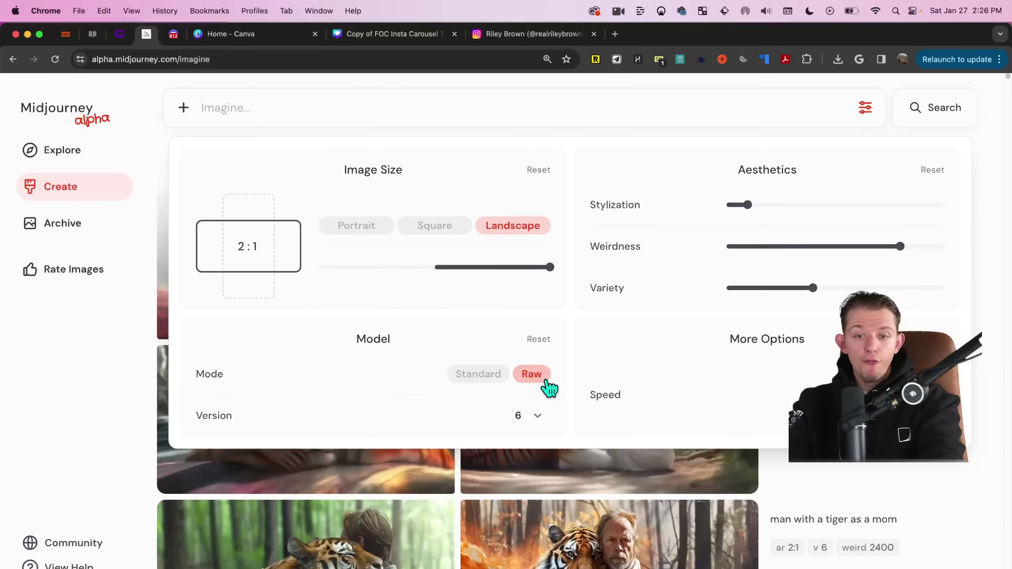
{"action": "key", "text": "ctrl+shift+Tab"}
Select the Stylization, Weirdness, Variety, Model and Speed branches of the mindmap in turn.
{"action": "left_click", "coordinate": [341, 317]}
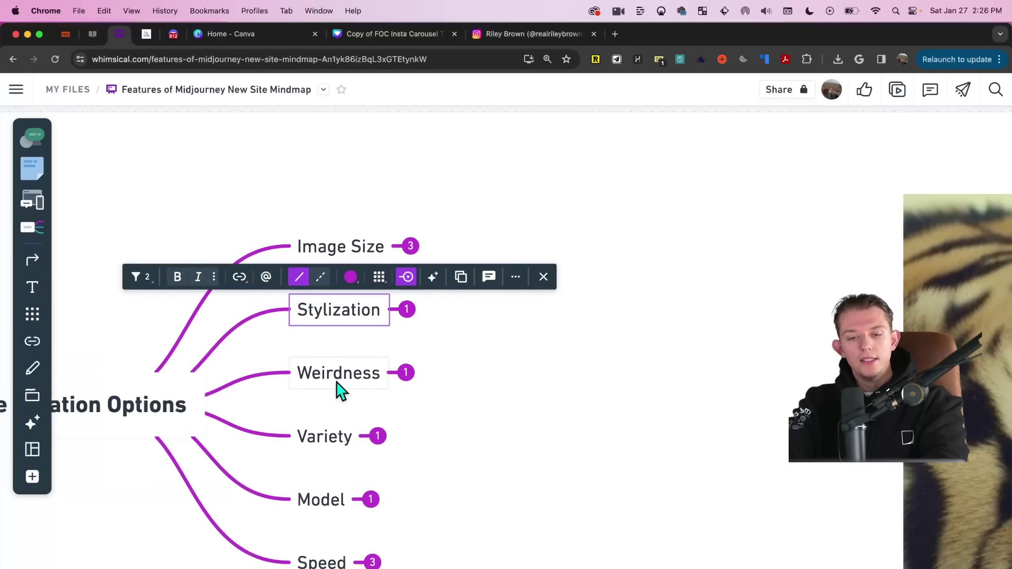
{"action": "left_click", "coordinate": [339, 389]}
{"action": "left_click", "coordinate": [339, 445]}
{"action": "scroll", "coordinate": [449, 538], "scroll_direction": "down", "scroll_amount": 1}
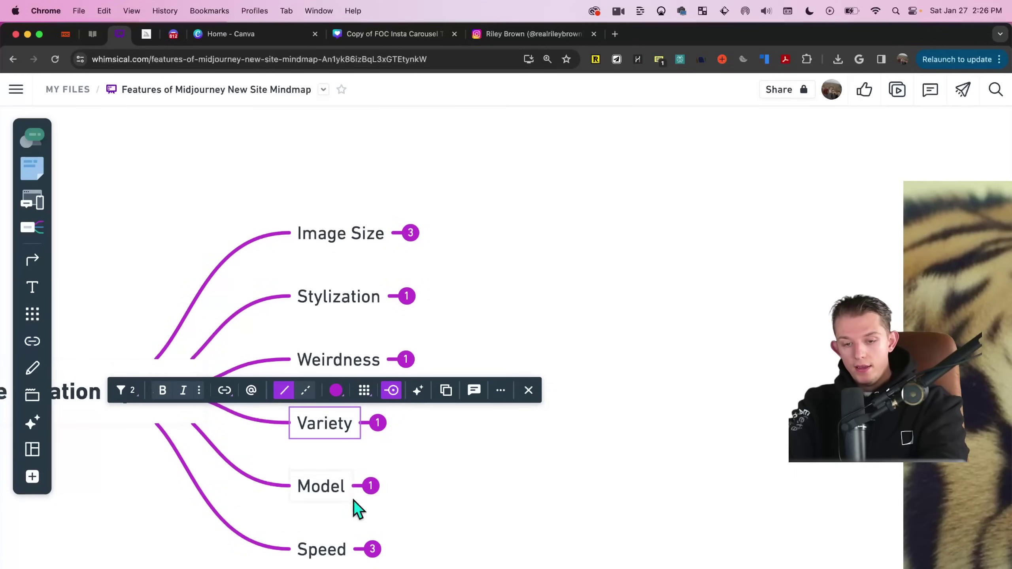
{"action": "key", "text": "Escape"}
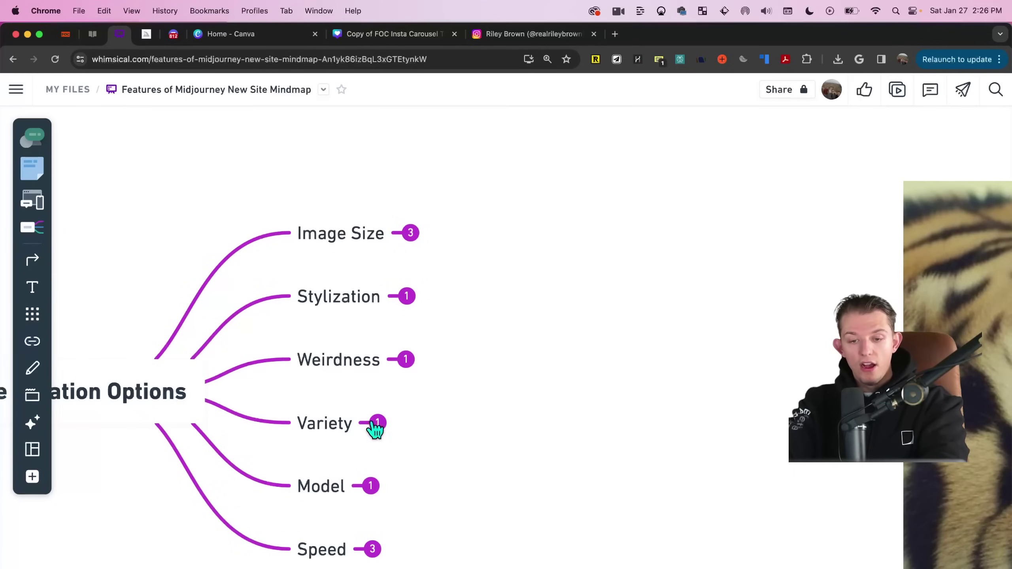
{"action": "left_click", "coordinate": [330, 489]}
{"action": "left_click", "coordinate": [343, 543]}
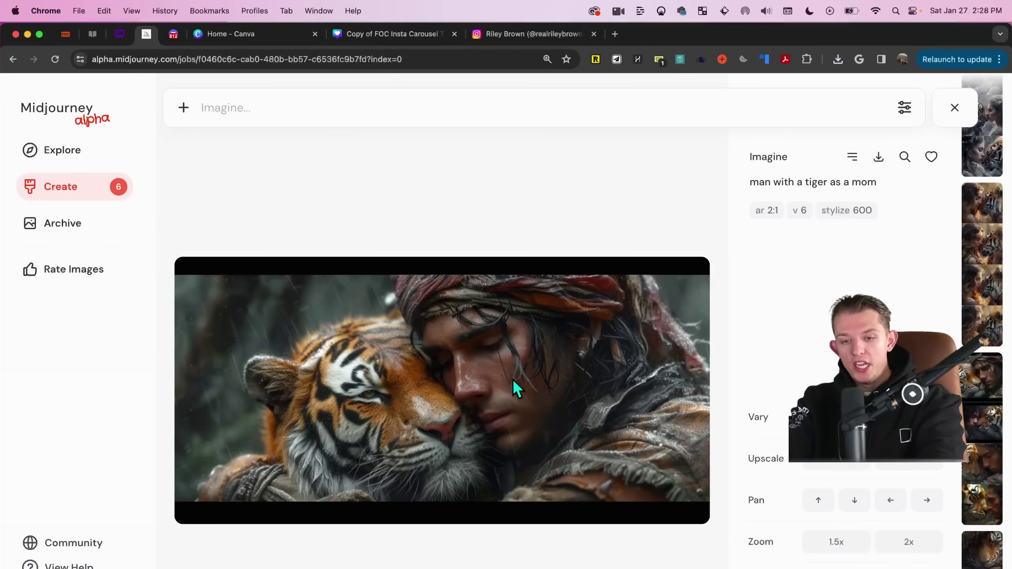
Drag the man-hugging-a-tiger image into the Imagine bar as a reference, then go to Discord.
{"action": "left_click_drag", "start_coordinate": [513, 379], "coordinate": [415, 140]}
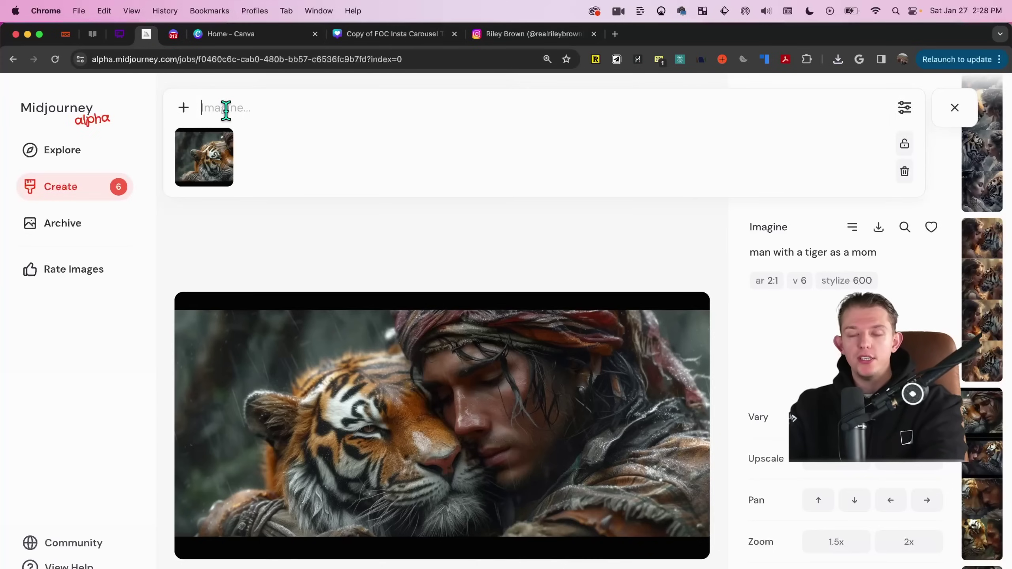
{"action": "left_click", "coordinate": [172, 35]}
Copy the image address of the grinning red-haired boy picture.
{"action": "scroll", "coordinate": [558, 320], "scroll_direction": "up", "scroll_amount": 5}
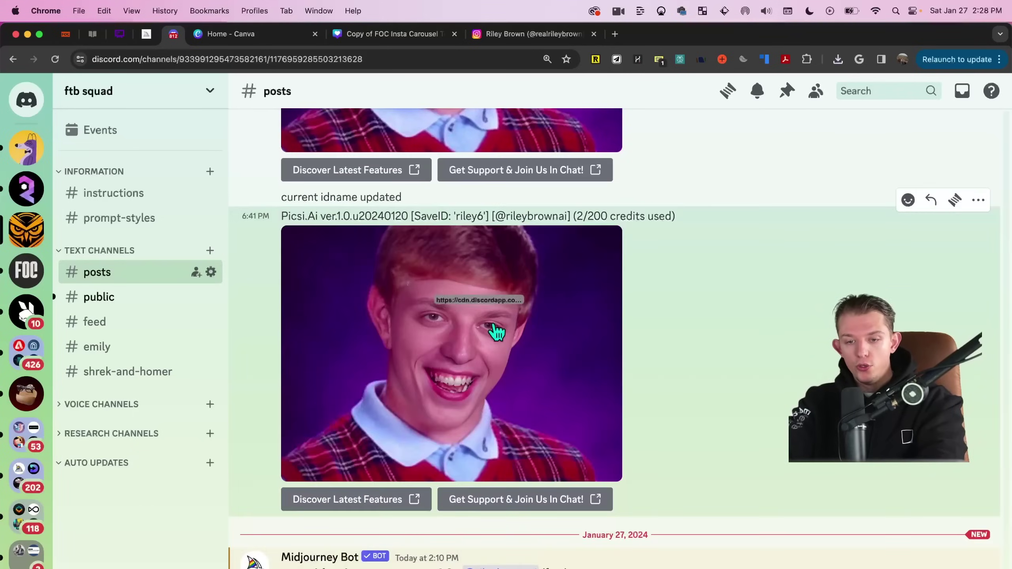
{"action": "left_click", "coordinate": [463, 388]}
{"action": "right_click", "coordinate": [519, 361]}
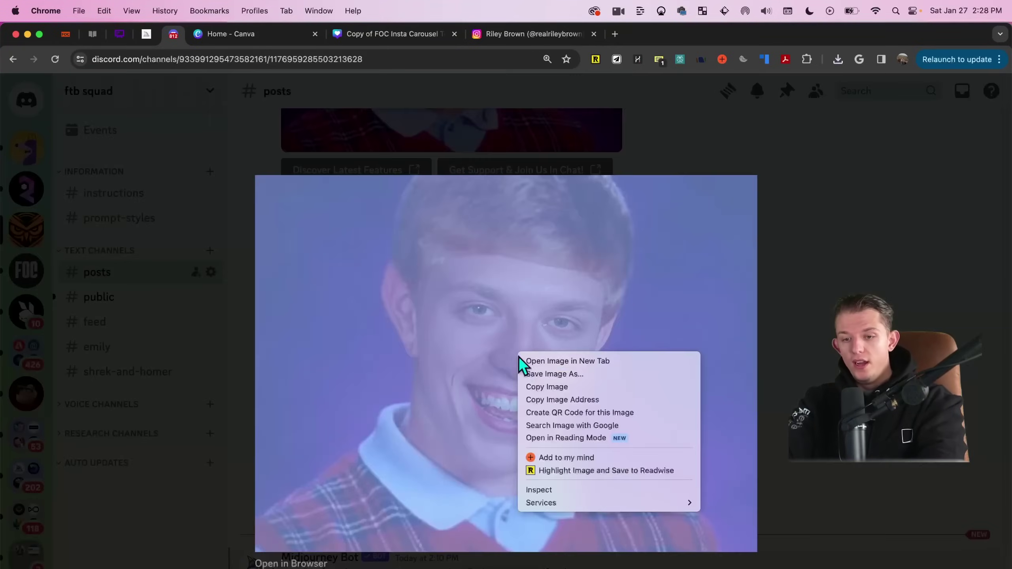
{"action": "left_click", "coordinate": [547, 386]}
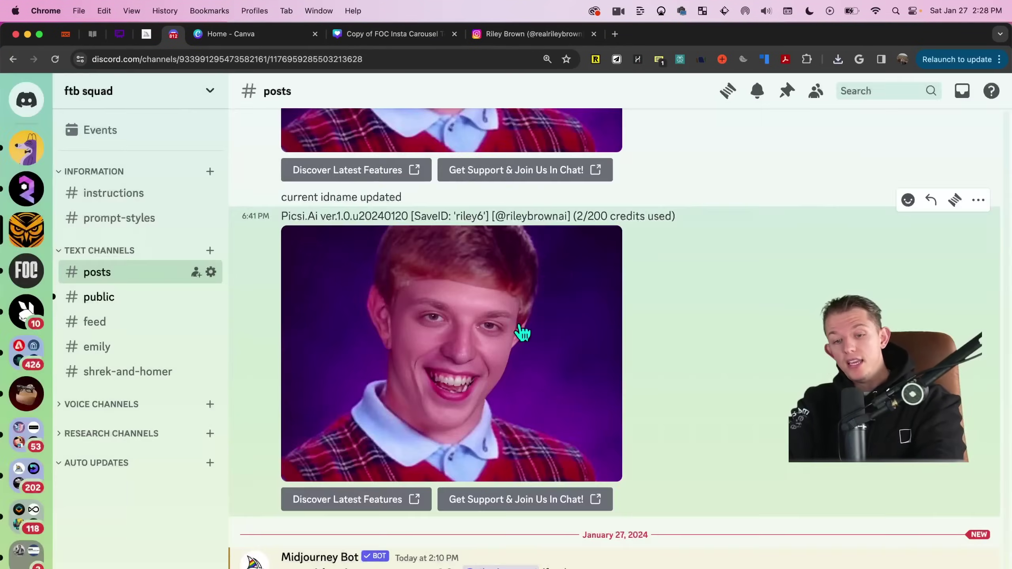
{"action": "left_click", "coordinate": [523, 333]}
{"action": "right_click", "coordinate": [569, 354]}
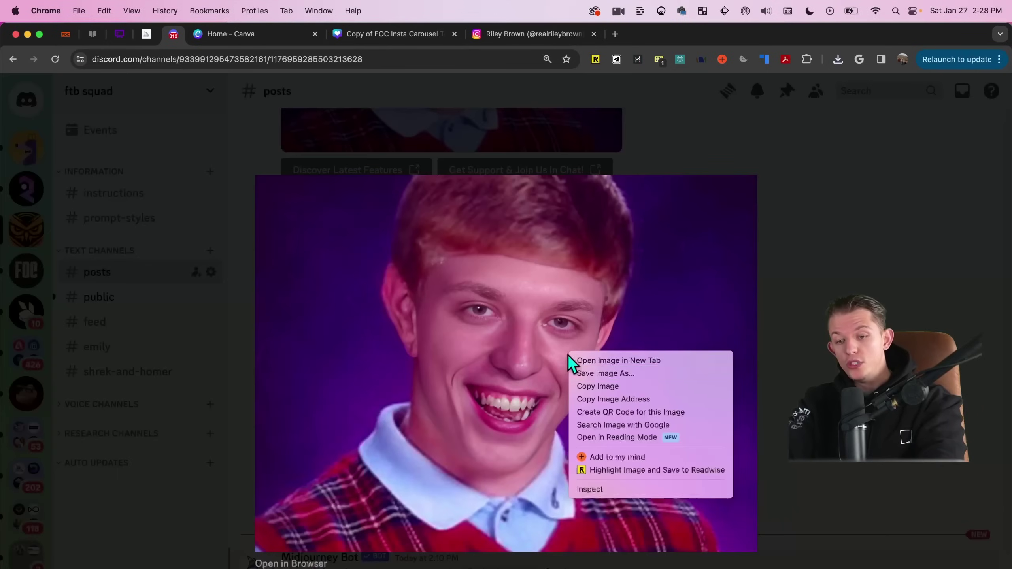
{"action": "left_click", "coordinate": [640, 400]}
{"action": "key", "text": "Escape"}
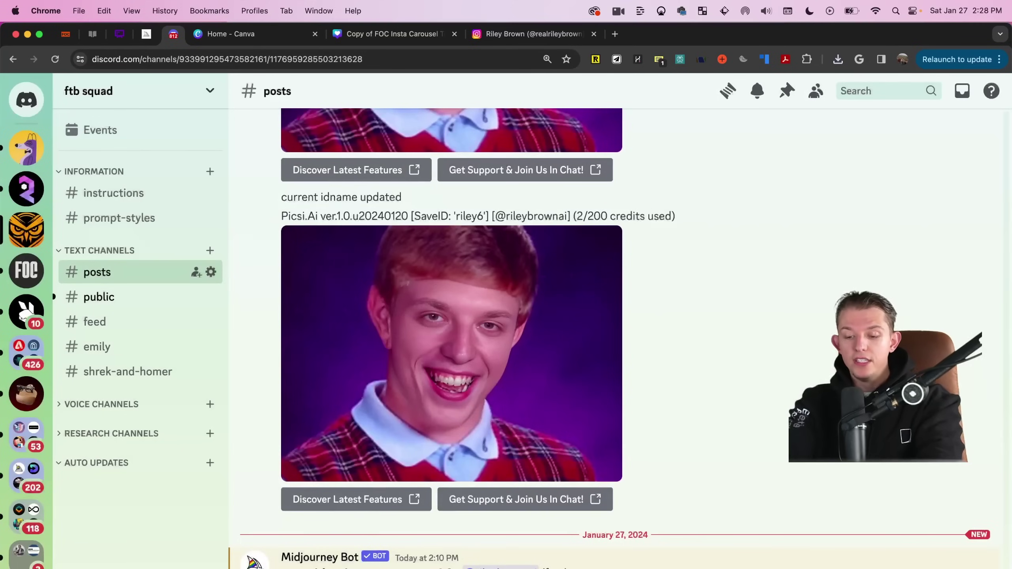
Start a /imagine command and paste the copied image address as its prompt.
{"action": "type", "text": "/"}
{"action": "key", "text": "Return"}
{"action": "key", "text": "ctrl+v"}
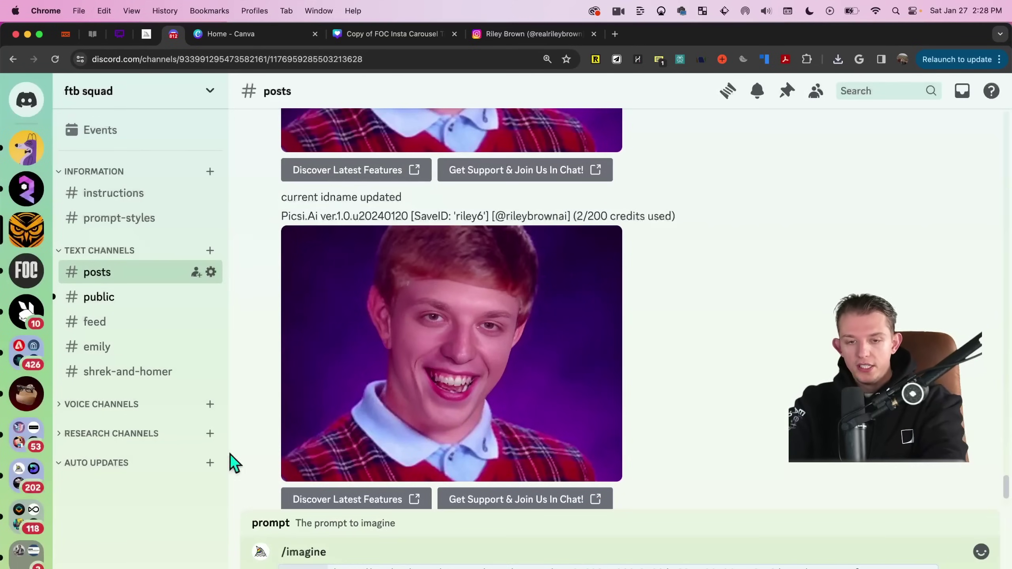
Drag the second tiger and Michael Scott images into the Imagine bar and paste the tiger-mom prompt.
{"action": "left_click", "coordinate": [148, 39]}
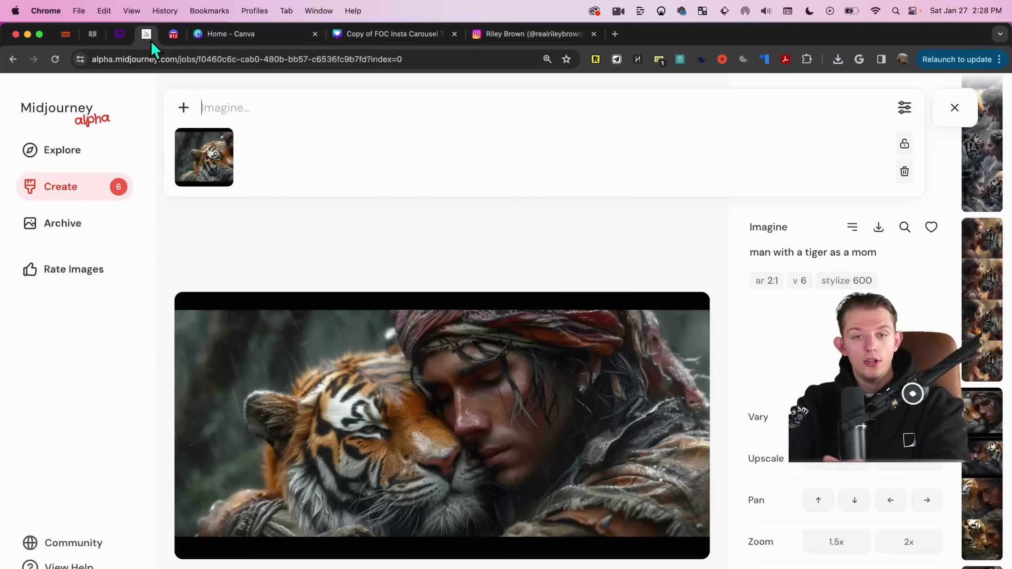
{"action": "scroll", "coordinate": [979, 294], "scroll_direction": "down", "scroll_amount": 4}
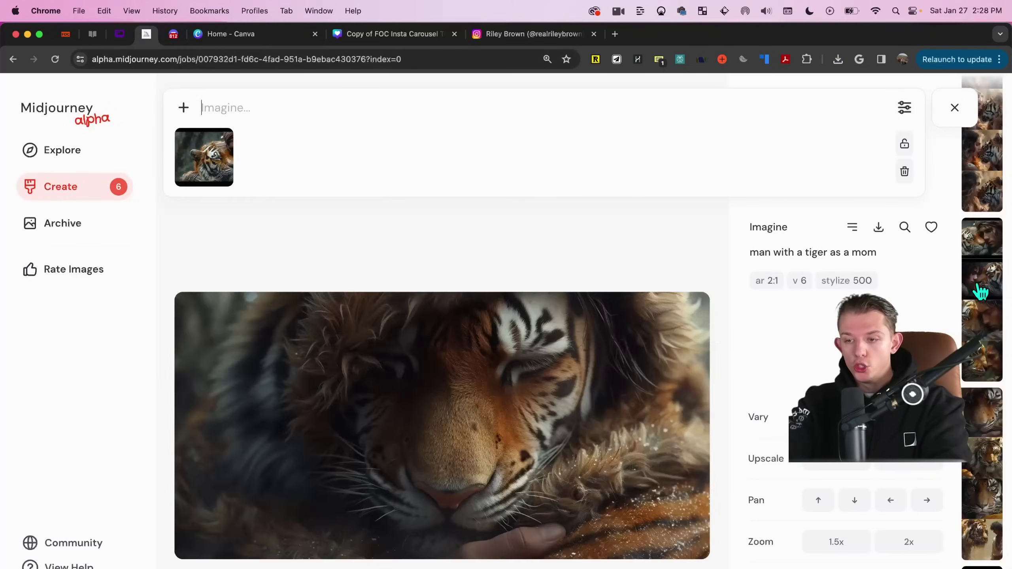
{"action": "scroll", "coordinate": [982, 298], "scroll_direction": "down", "scroll_amount": 3}
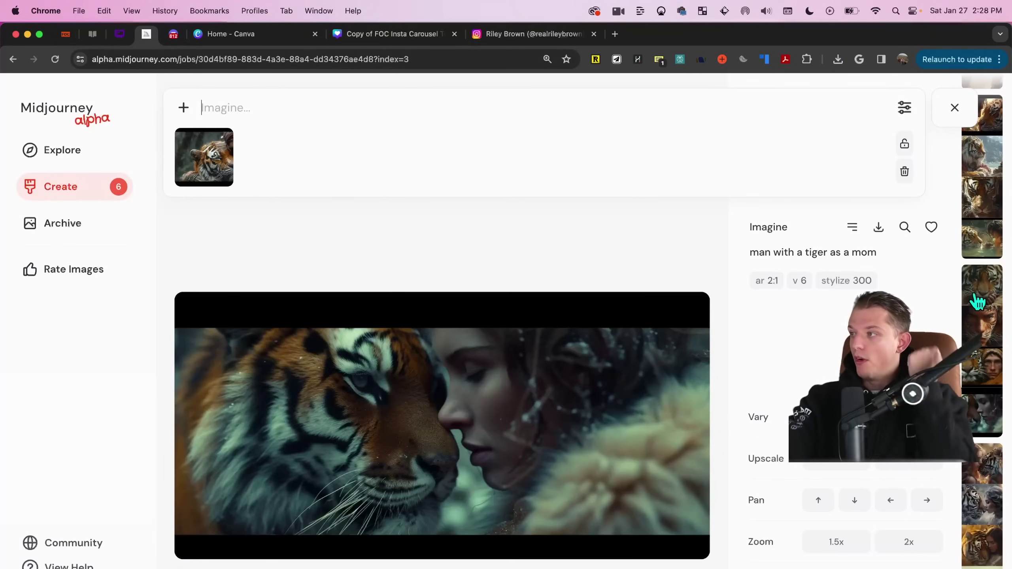
{"action": "scroll", "coordinate": [978, 302], "scroll_direction": "down", "scroll_amount": 4}
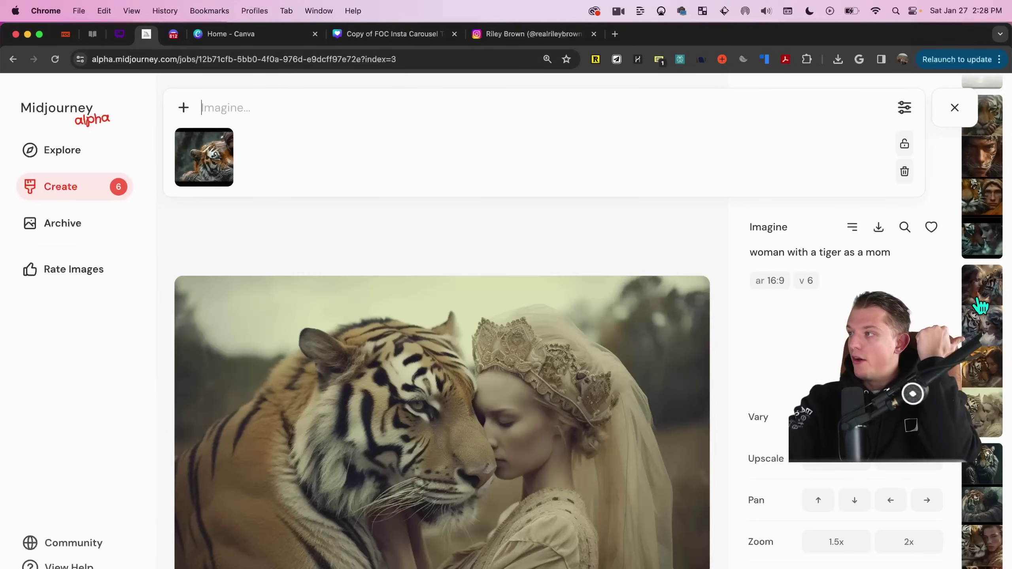
{"action": "left_click_drag", "start_coordinate": [979, 334], "coordinate": [265, 157]}
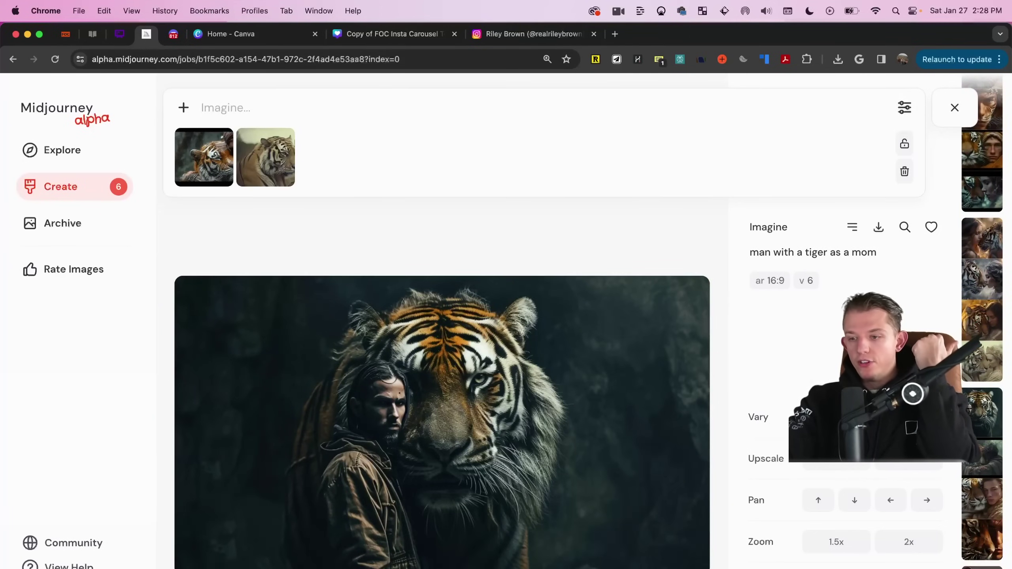
{"action": "scroll", "coordinate": [980, 333], "scroll_direction": "down", "scroll_amount": 5}
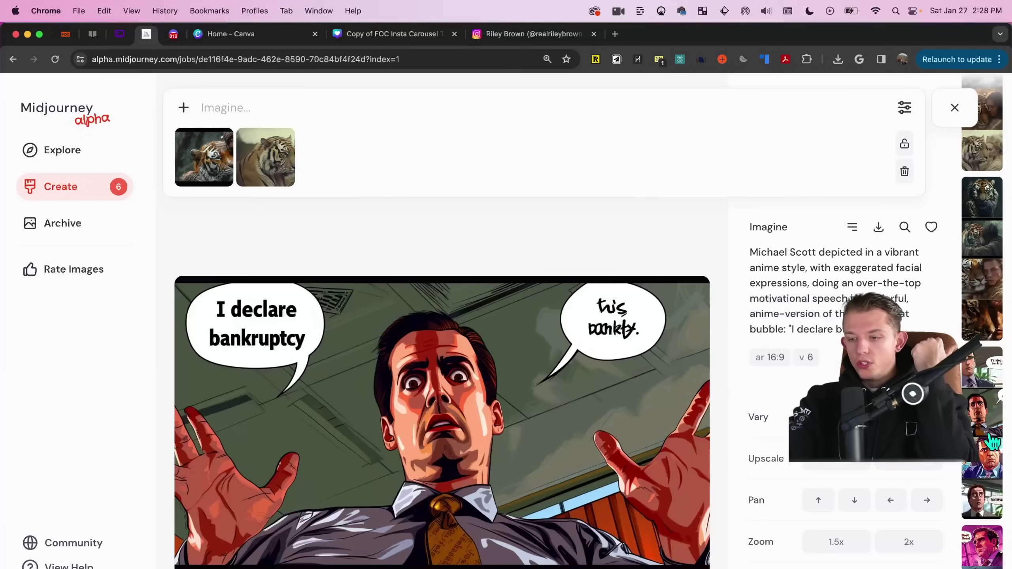
{"action": "left_click_drag", "start_coordinate": [992, 463], "coordinate": [399, 201]}
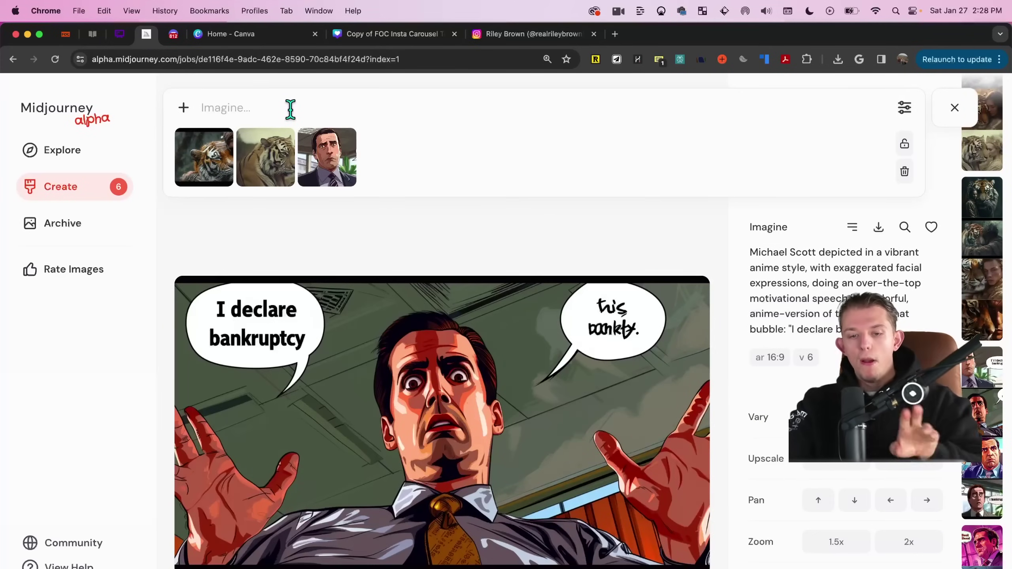
{"action": "key", "text": "super+shift+v"}
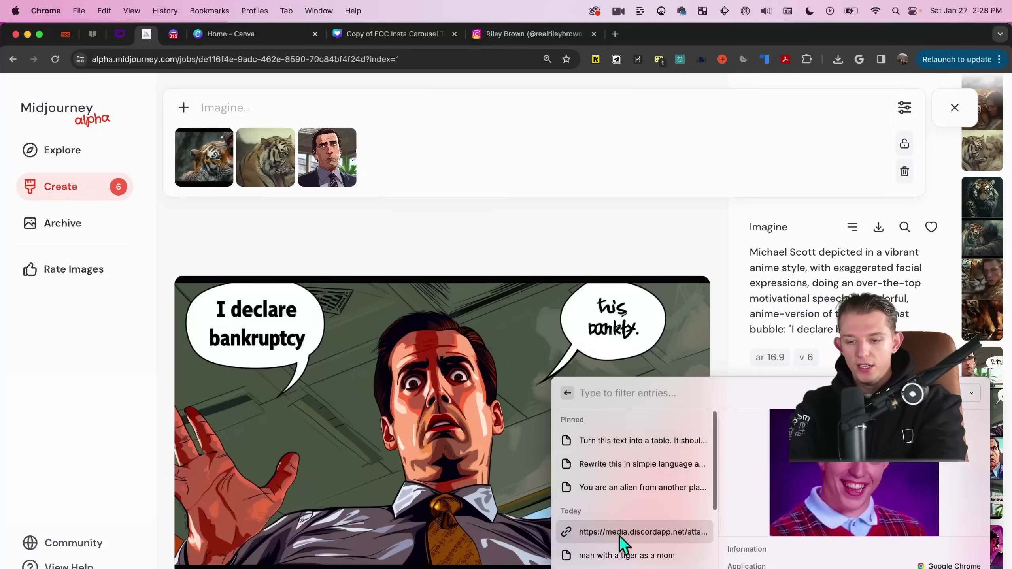
{"action": "left_click", "coordinate": [625, 555]}
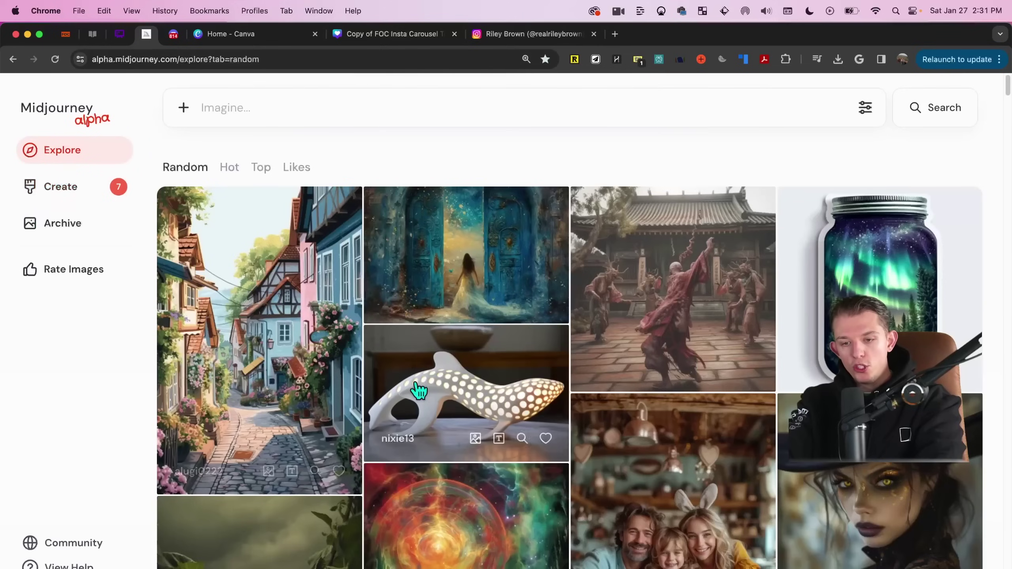
Add the black monster and girl-with-dog images and submit a Falcon character prompt.
{"action": "scroll", "coordinate": [439, 399], "scroll_direction": "down", "scroll_amount": 5}
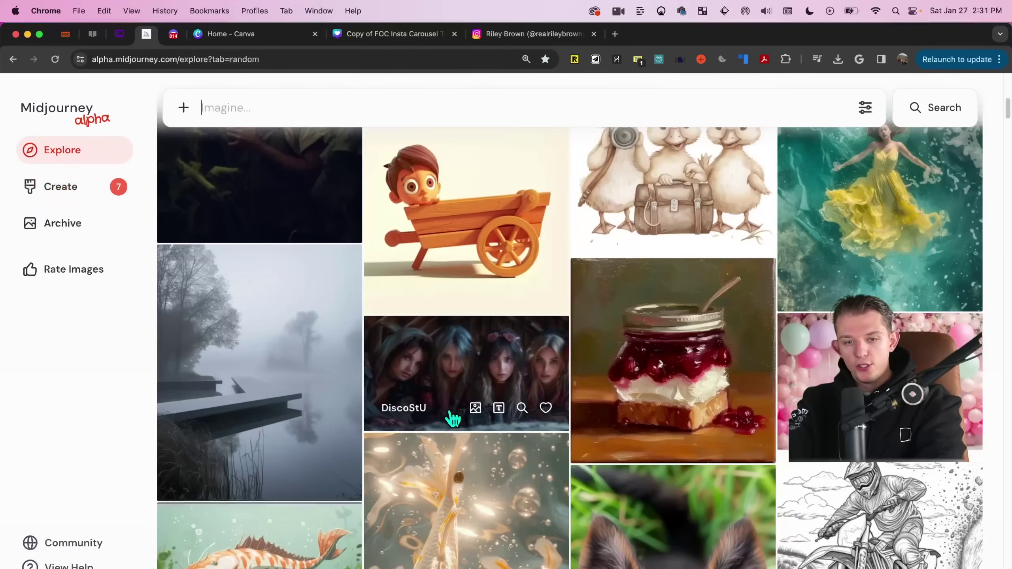
{"action": "scroll", "coordinate": [669, 307], "scroll_direction": "down", "scroll_amount": 10}
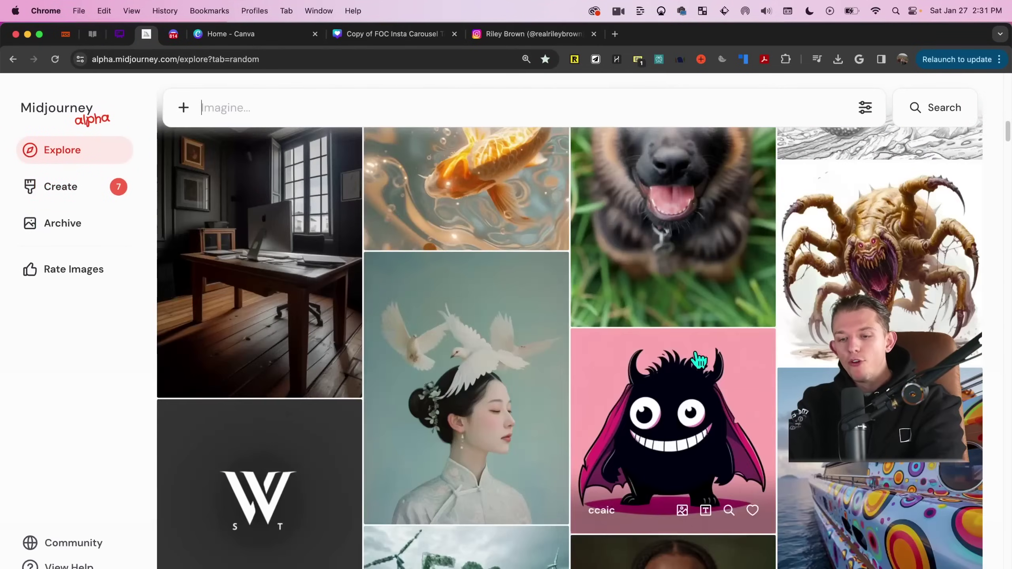
{"action": "left_click_drag", "start_coordinate": [693, 433], "coordinate": [279, 59]}
{"action": "left_click_drag", "start_coordinate": [673, 459], "coordinate": [232, 125]}
{"action": "scroll", "coordinate": [439, 341], "scroll_direction": "down", "scroll_amount": 15}
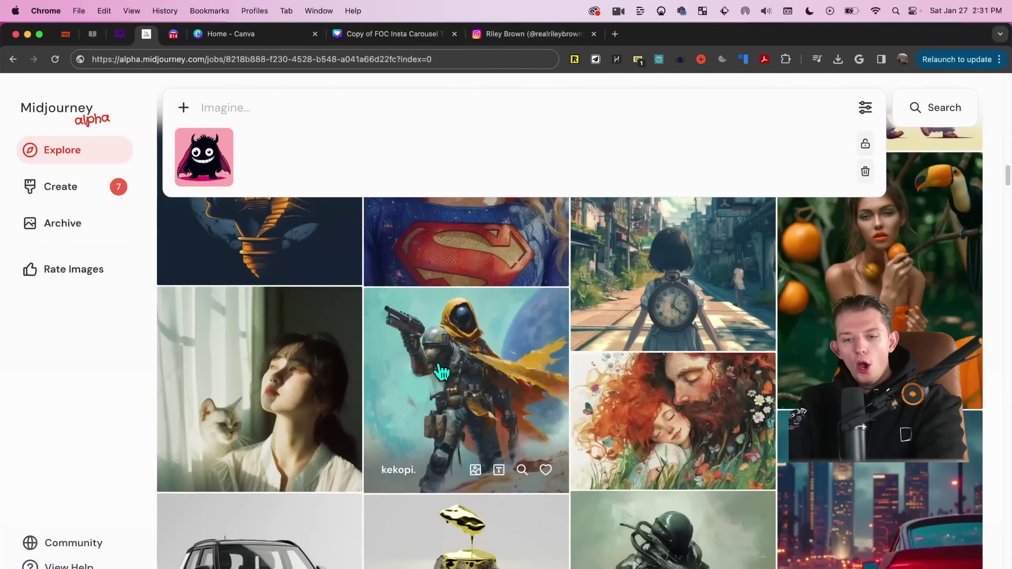
{"action": "scroll", "coordinate": [444, 370], "scroll_direction": "down", "scroll_amount": 20}
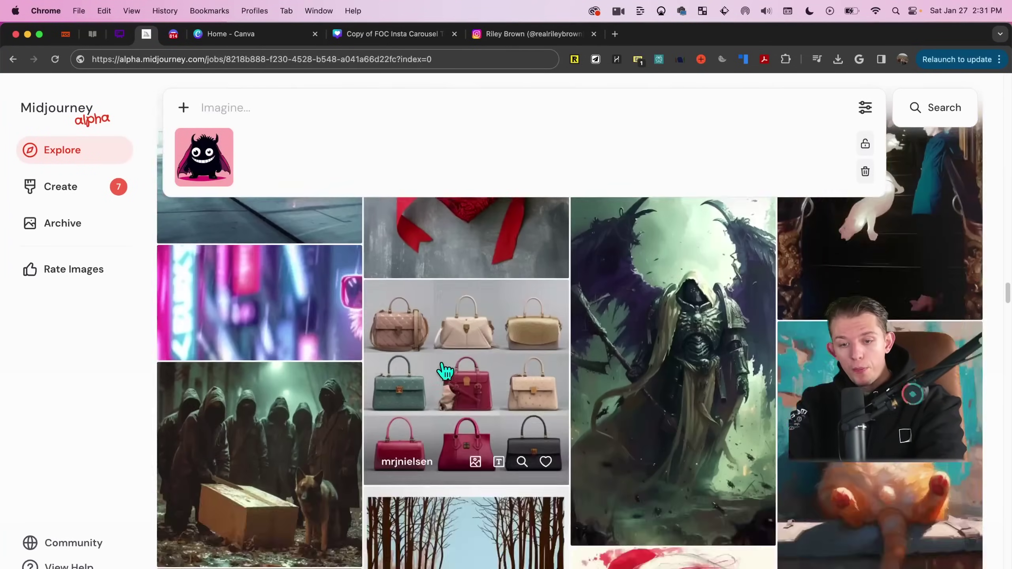
{"action": "scroll", "coordinate": [447, 371], "scroll_direction": "down", "scroll_amount": 10}
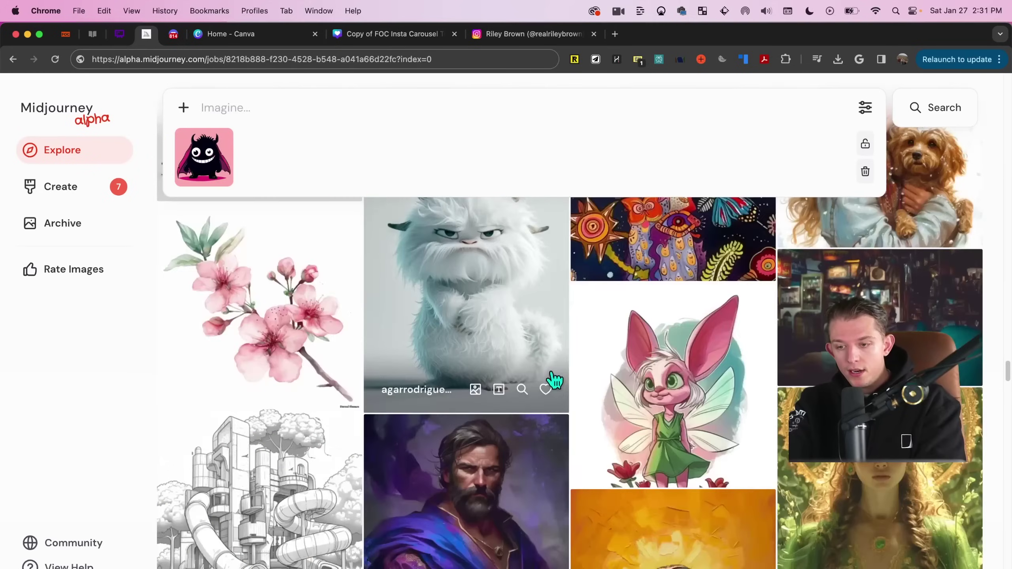
{"action": "scroll", "coordinate": [554, 381], "scroll_direction": "up", "scroll_amount": 5}
{"action": "left_click_drag", "start_coordinate": [793, 313], "coordinate": [255, 155]}
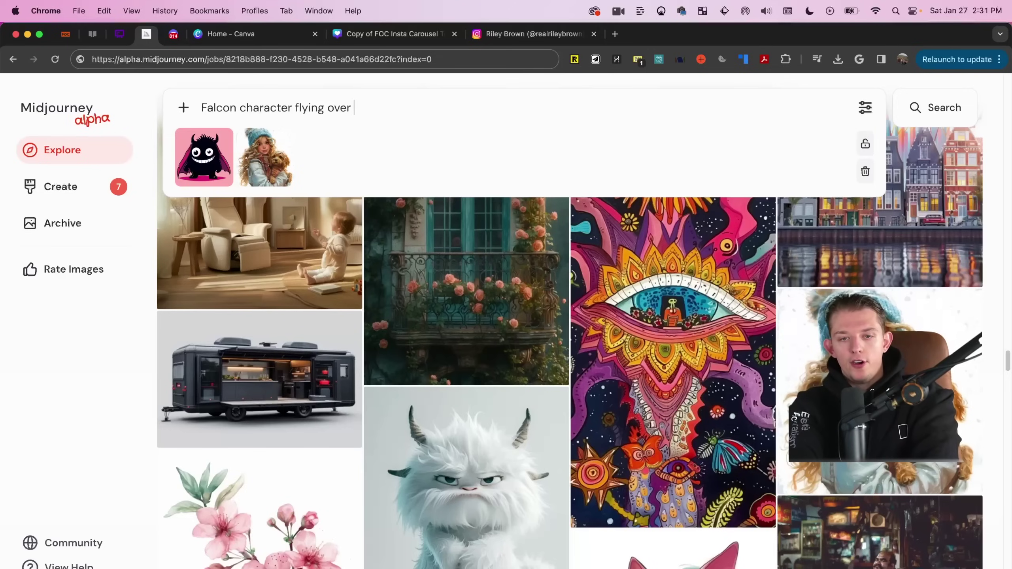
{"action": "key", "text": "Return"}
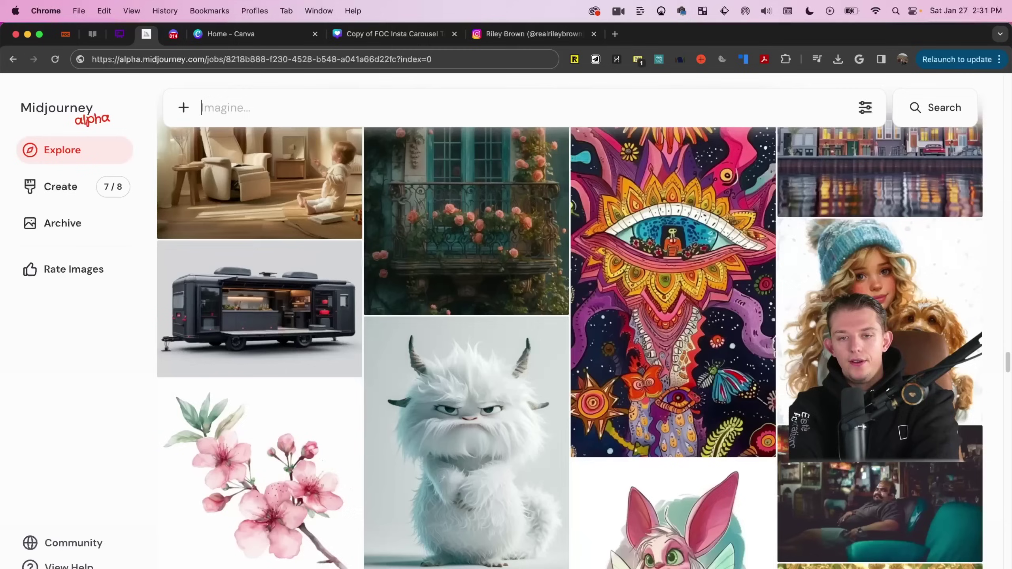
Add the meerkat and fluffy monster images and submit the prompt 'character'.
{"action": "scroll", "coordinate": [543, 361], "scroll_direction": "down", "scroll_amount": 10}
{"action": "scroll", "coordinate": [543, 361], "scroll_direction": "up", "scroll_amount": 3}
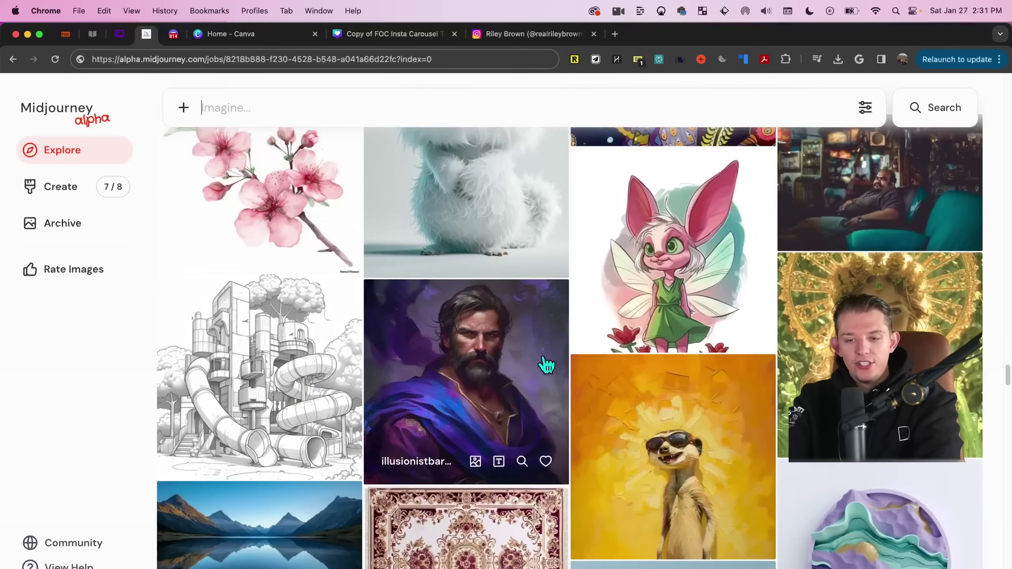
{"action": "left_click_drag", "start_coordinate": [667, 496], "coordinate": [223, 154]}
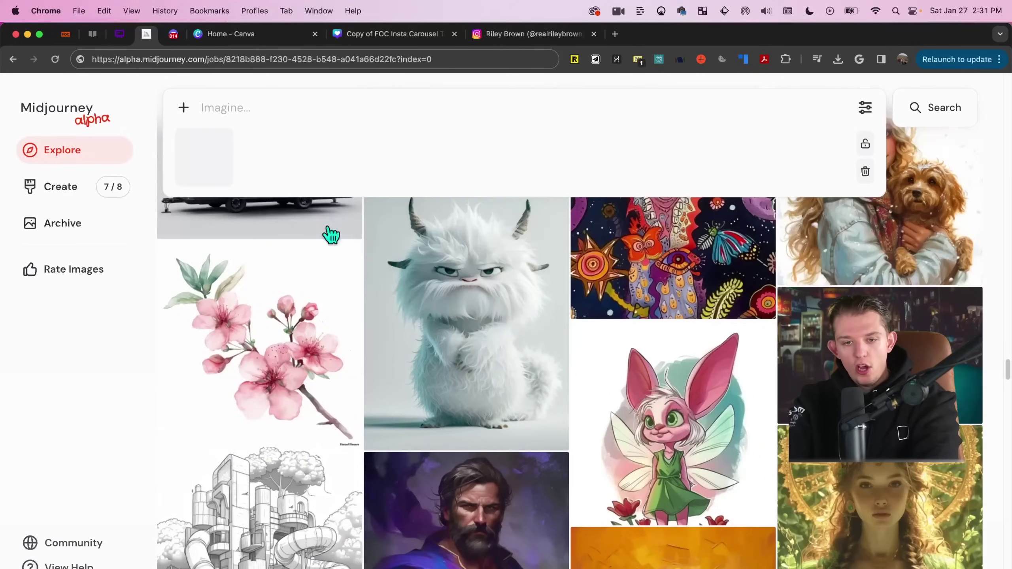
{"action": "left_click_drag", "start_coordinate": [451, 346], "coordinate": [255, 111]}
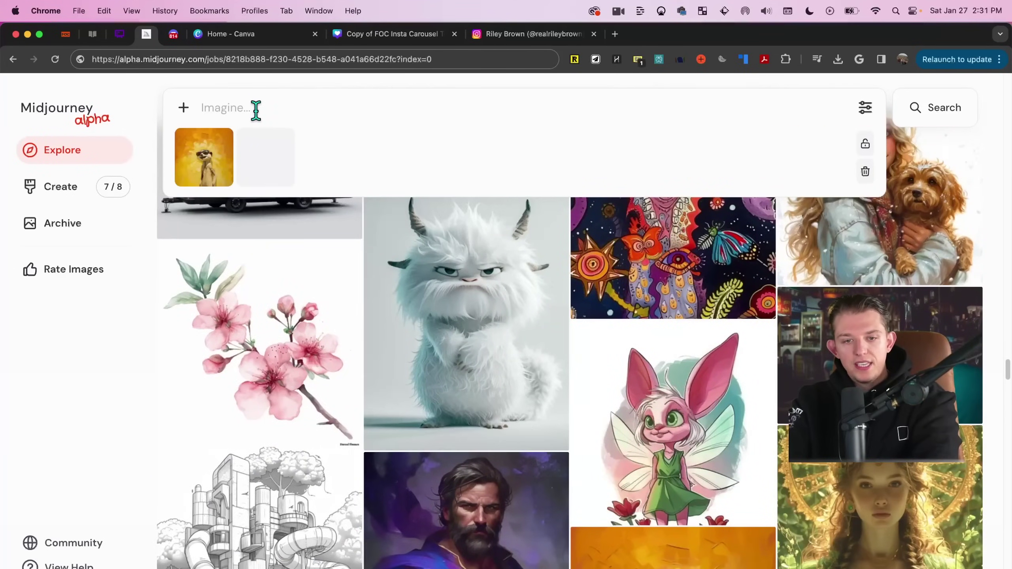
{"action": "type", "text": "c"}
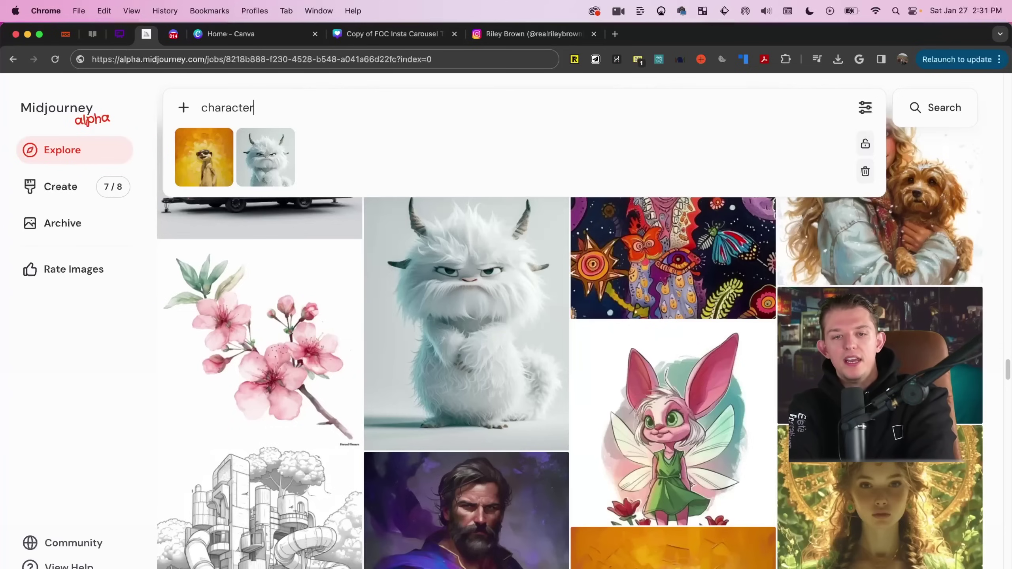
{"action": "type", "text": "haracter"}
{"action": "key", "text": "Return"}
Add the skull image and submit a Logo for "Future of Content" prompt.
{"action": "scroll", "coordinate": [389, 416], "scroll_direction": "down", "scroll_amount": 15}
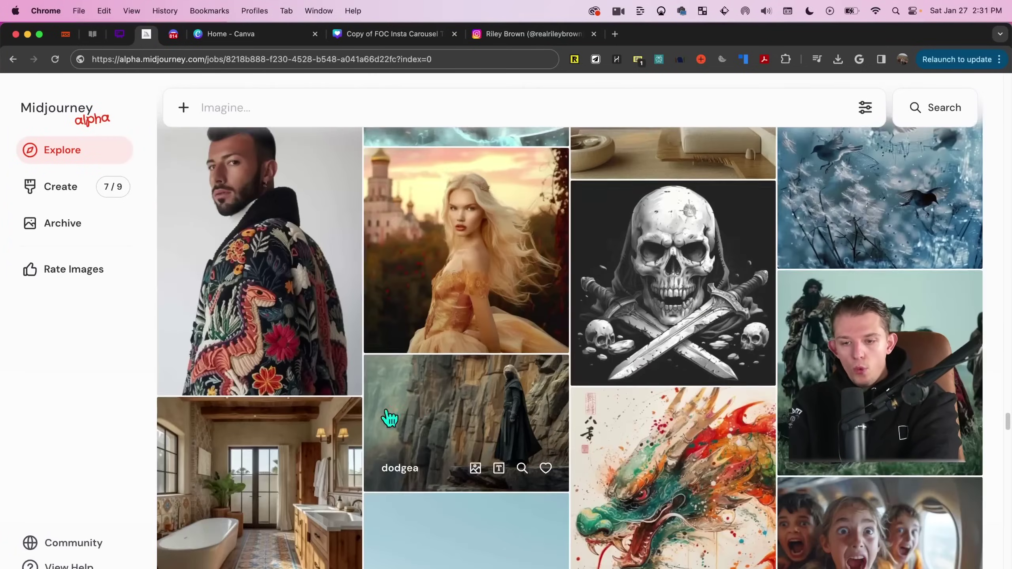
{"action": "left_click_drag", "start_coordinate": [674, 297], "coordinate": [205, 156]}
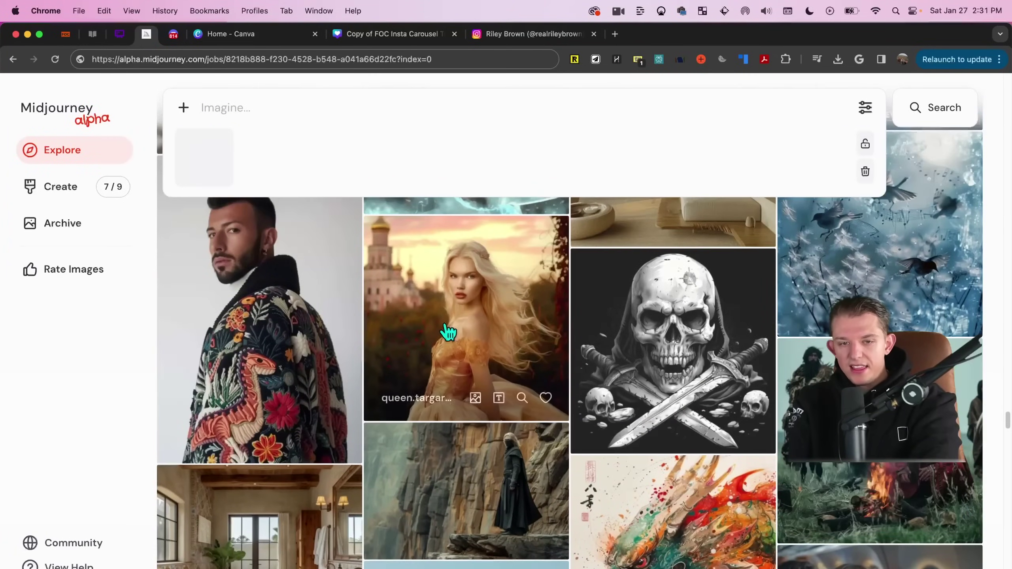
{"action": "scroll", "coordinate": [448, 334], "scroll_direction": "down", "scroll_amount": 10}
{"action": "scroll", "coordinate": [496, 372], "scroll_direction": "up", "scroll_amount": 7}
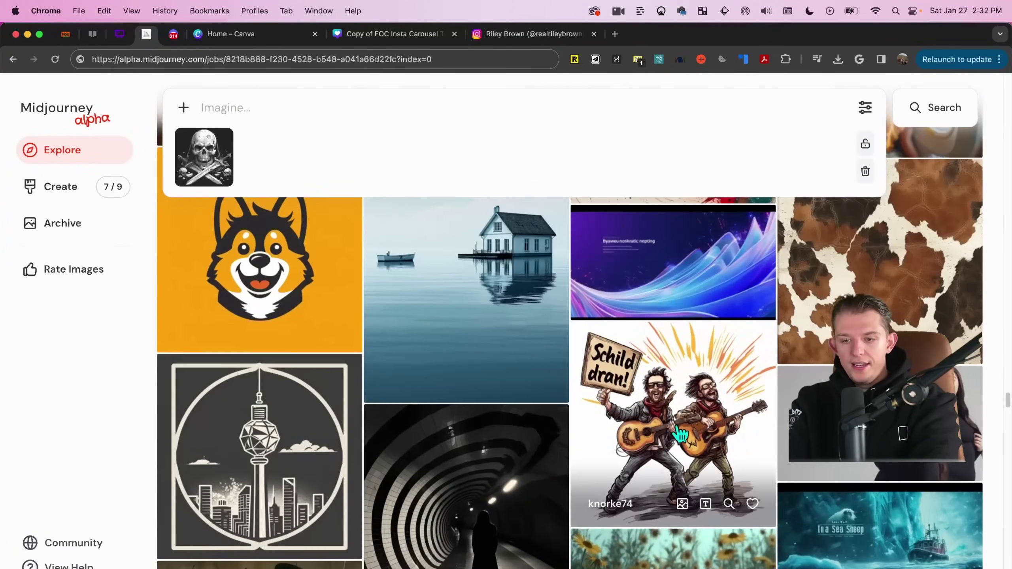
{"action": "left_click_drag", "start_coordinate": [606, 395], "coordinate": [292, 166]}
{"action": "scroll", "coordinate": [635, 389], "scroll_direction": "down", "scroll_amount": 15}
{"action": "scroll", "coordinate": [426, 407], "scroll_direction": "down", "scroll_amount": 3}
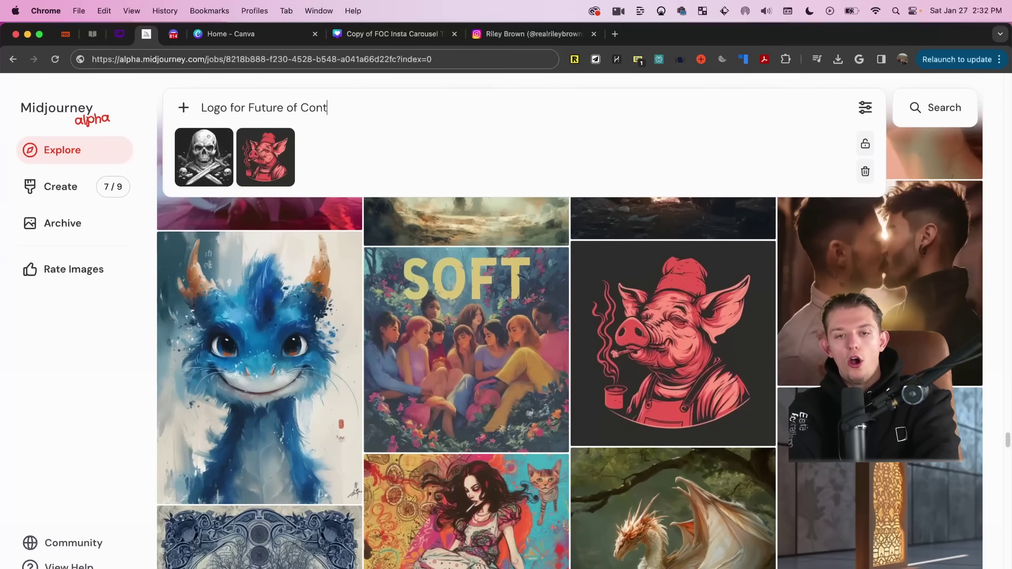
{"action": "left_click", "coordinate": [251, 107]}
{"action": "type", "text": "\""}
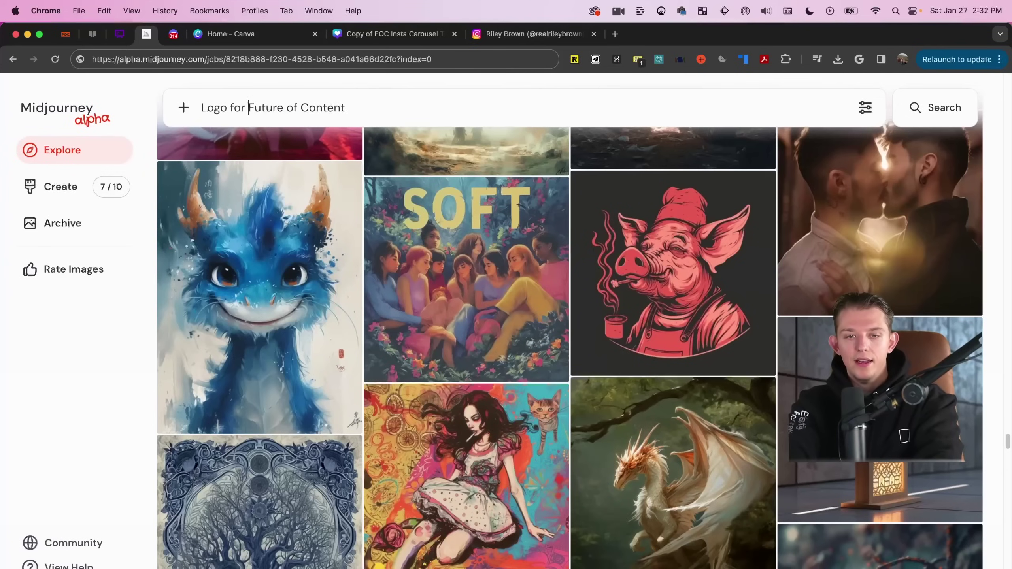
{"action": "key", "text": "Return"}
Open your creations and browse the character job's images back to the bearded old man.
{"action": "left_click", "coordinate": [65, 191]}
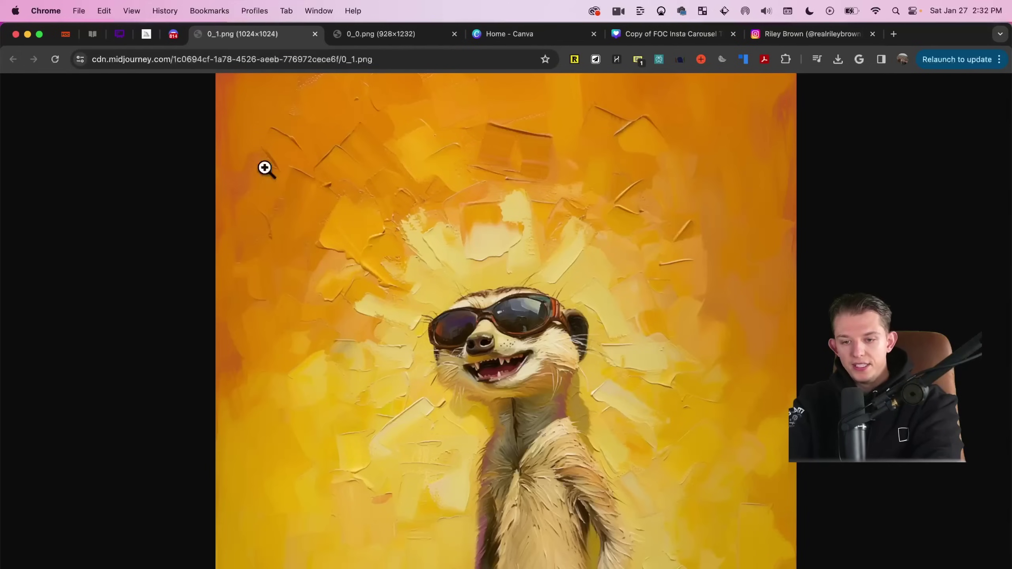
{"action": "left_click", "coordinate": [140, 36]}
{"action": "left_click", "coordinate": [331, 271]}
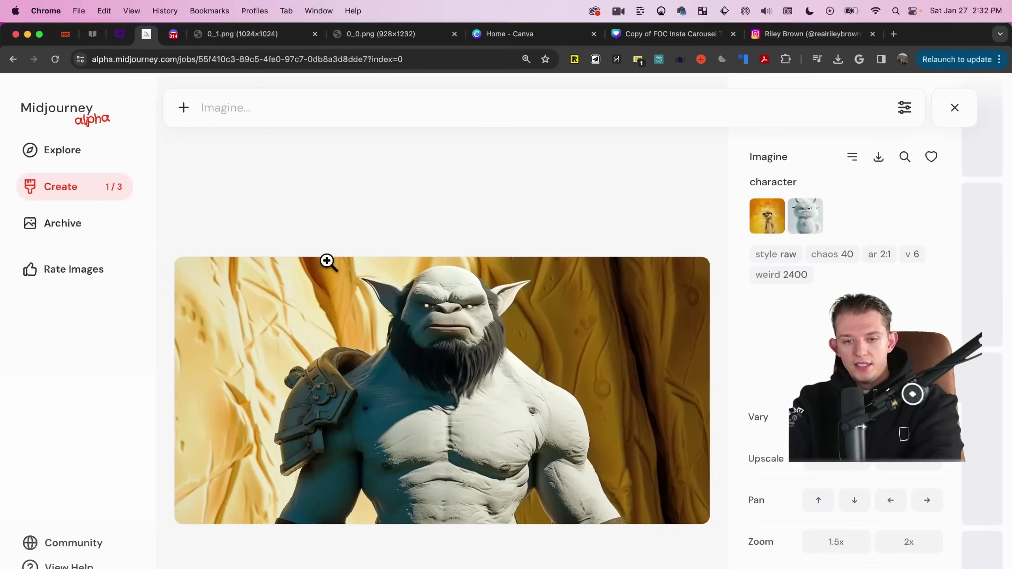
{"action": "key", "text": "Right"}
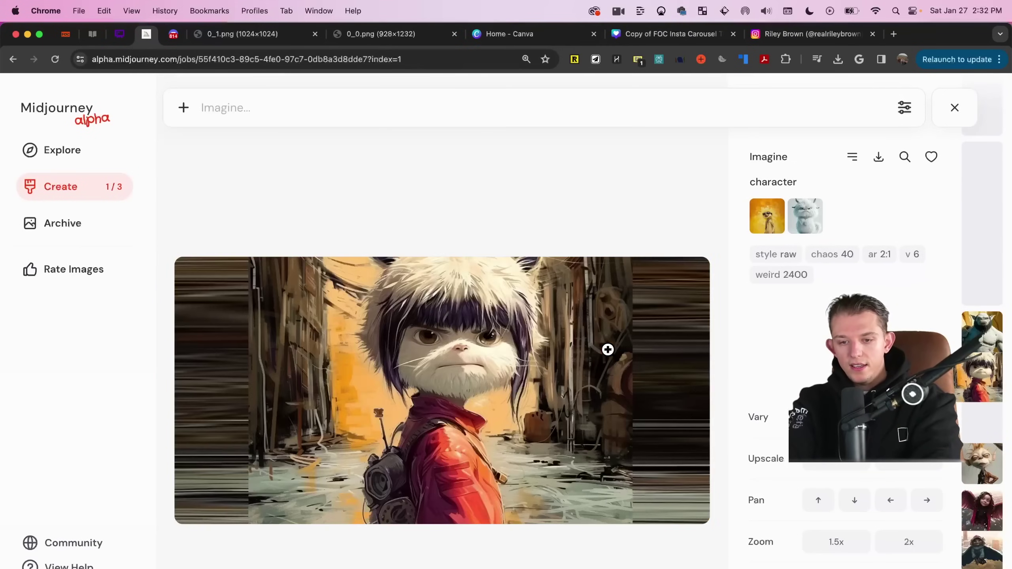
{"action": "key", "text": "Right"}
{"action": "key", "text": "Right"}
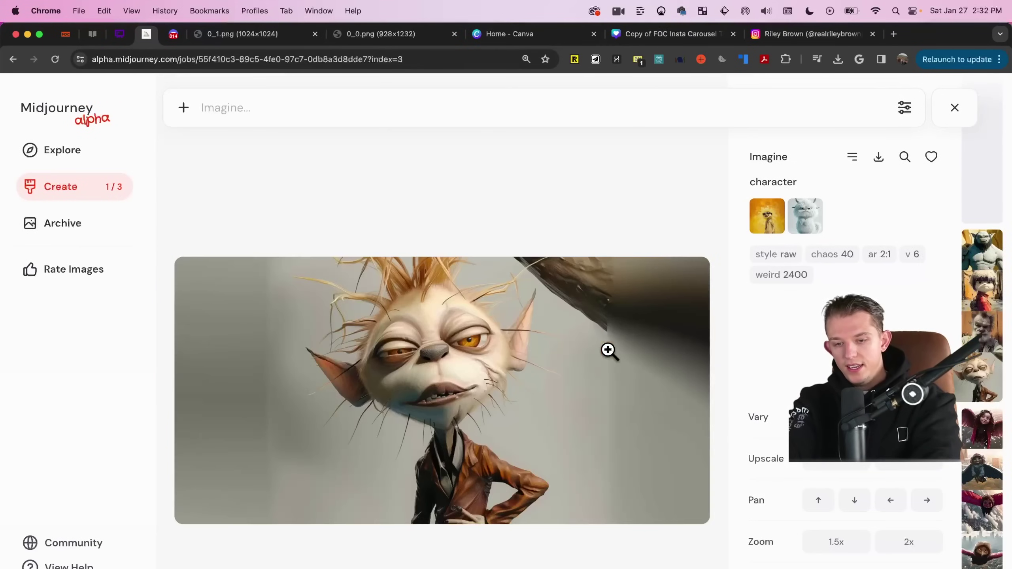
{"action": "key", "text": "Left"}
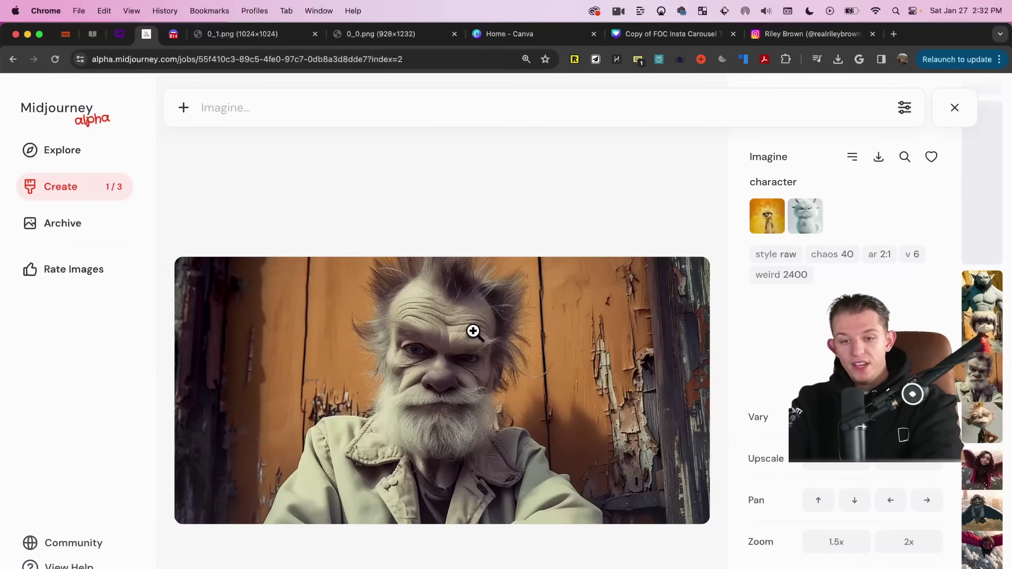
Use the old man image with a speech-bubble prompt saying "You got any change?" and submit it.
{"action": "left_click_drag", "start_coordinate": [452, 358], "coordinate": [359, 152]}
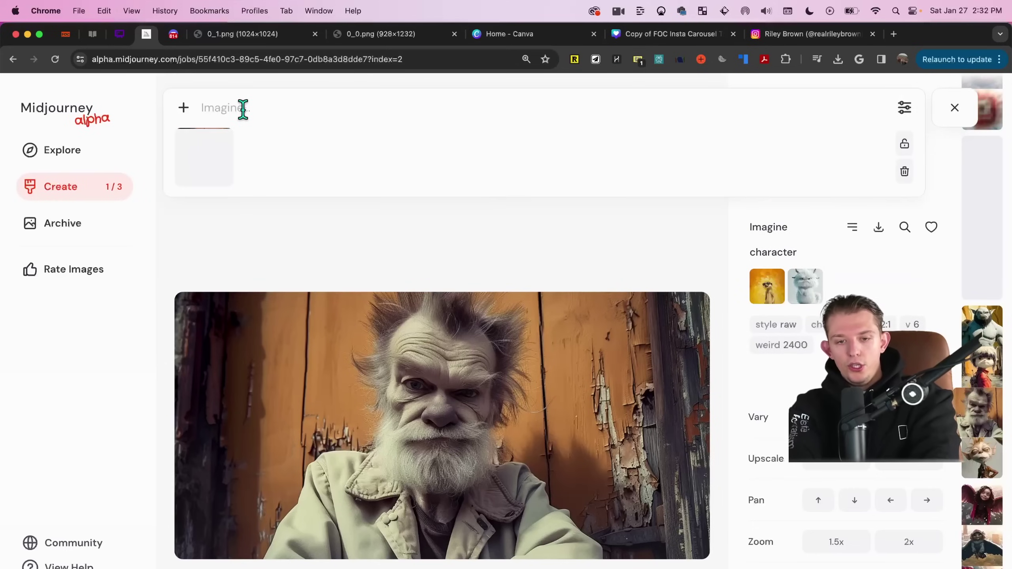
{"action": "type", "text": "Man l"}
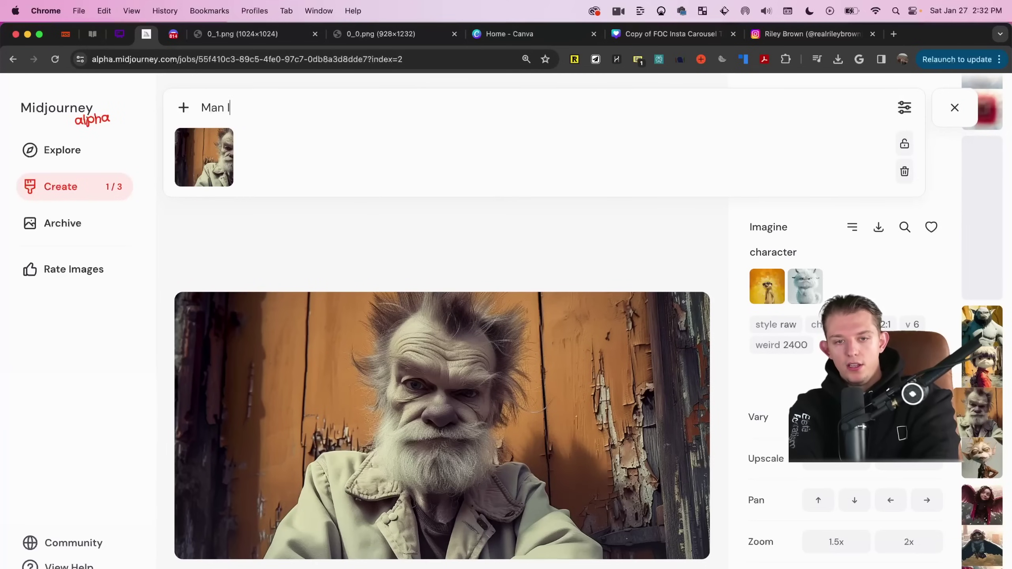
{"action": "type", "text": "ooking at ca"}
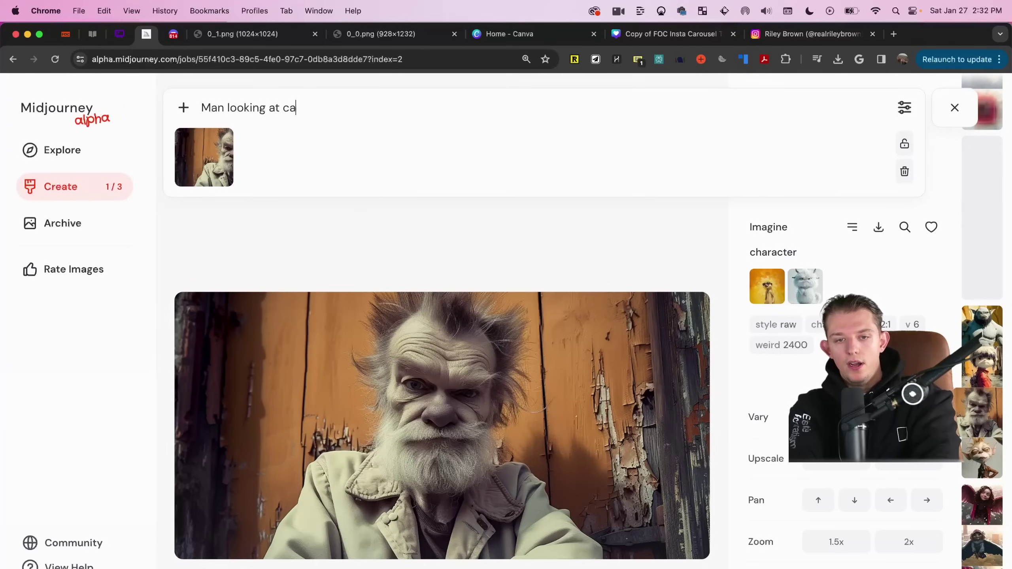
{"action": "type", "text": "ecc"}
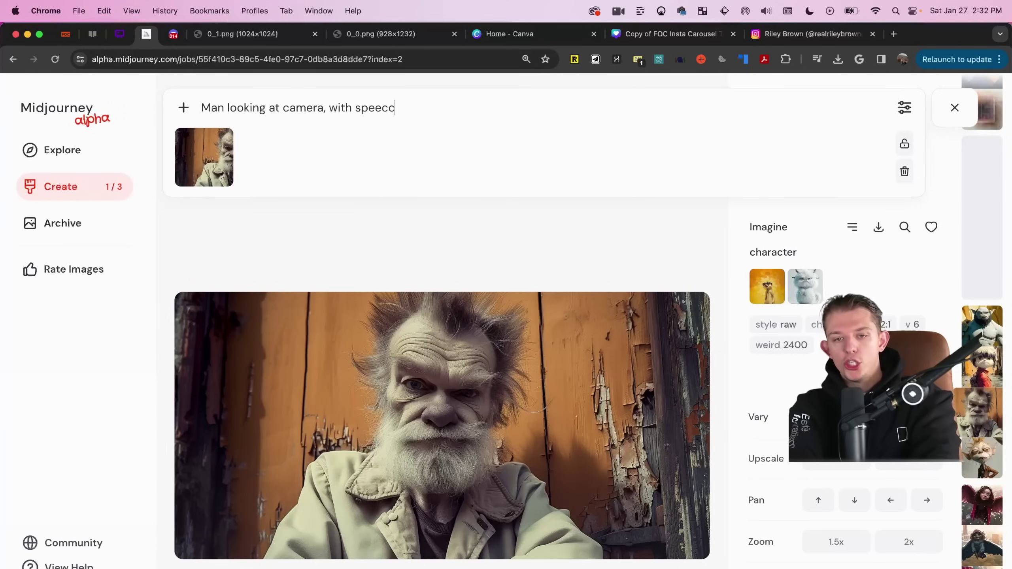
{"action": "key", "text": "BackSpace"}
{"action": "type", "text": "h bubble that says "}
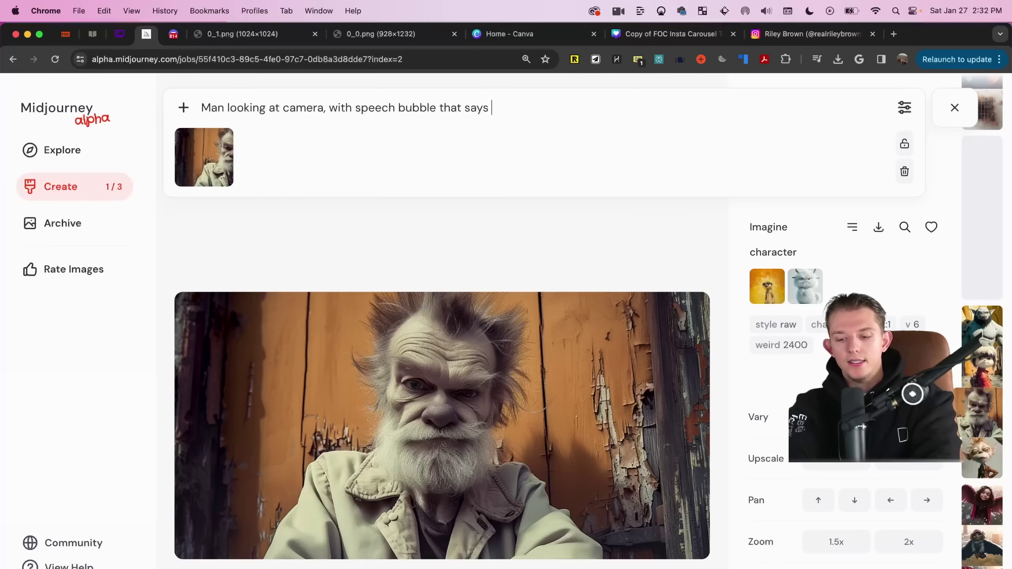
{"action": "type", "text": "\"You got any change?"}
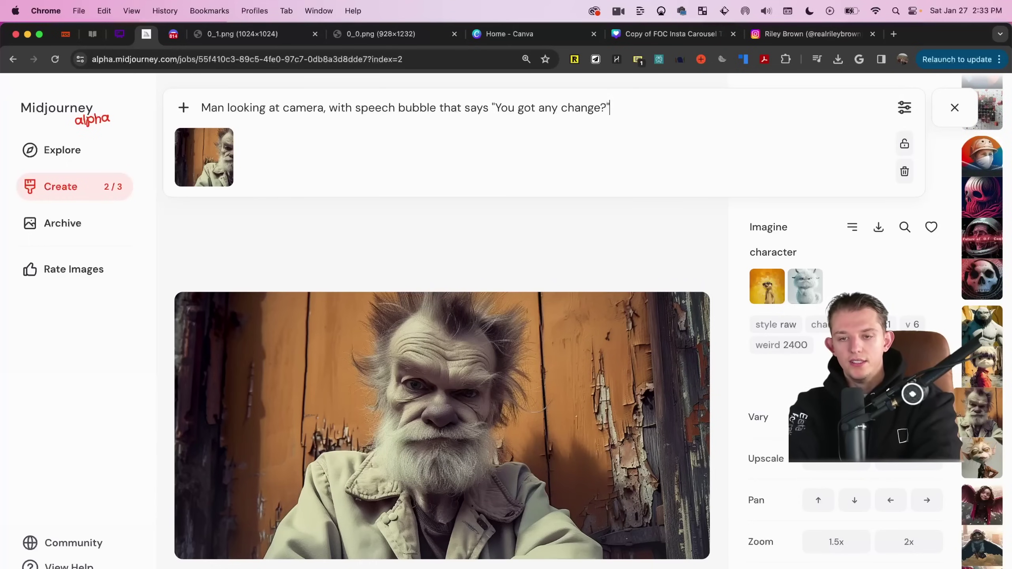
{"action": "key", "text": "Return"}
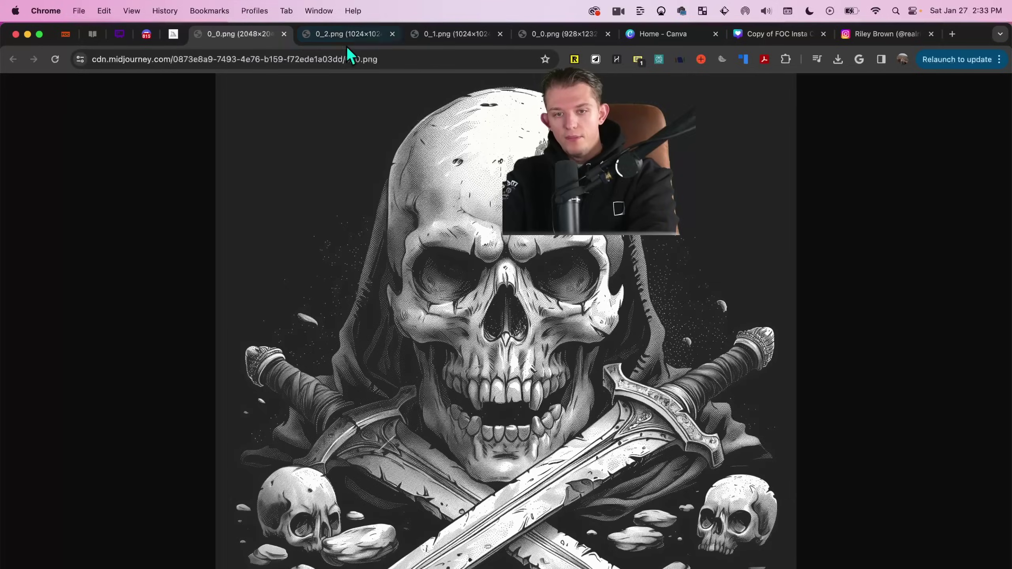
{"action": "left_click", "coordinate": [345, 45]}
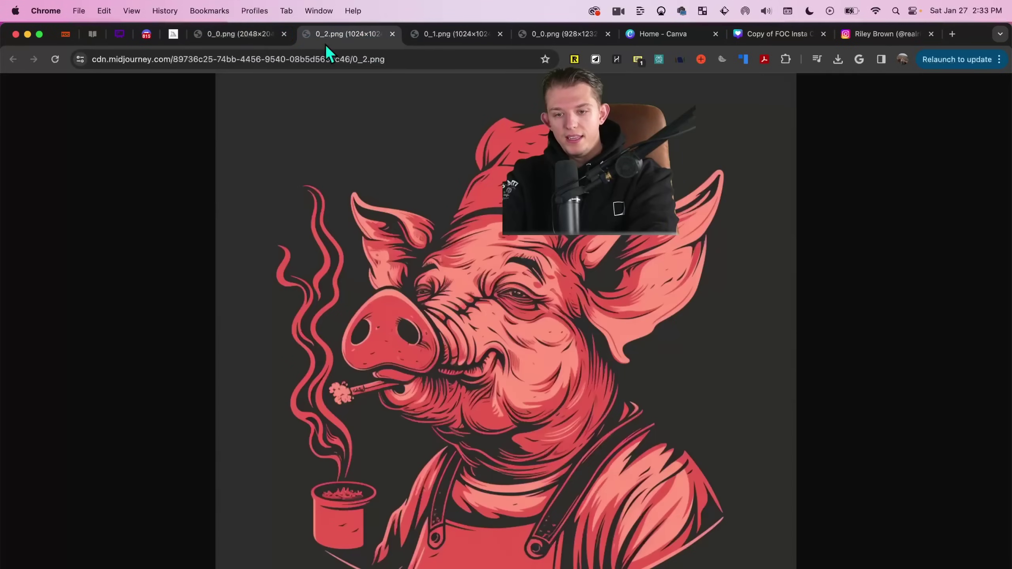
{"action": "left_click", "coordinate": [186, 36]}
{"action": "left_click", "coordinate": [179, 35]}
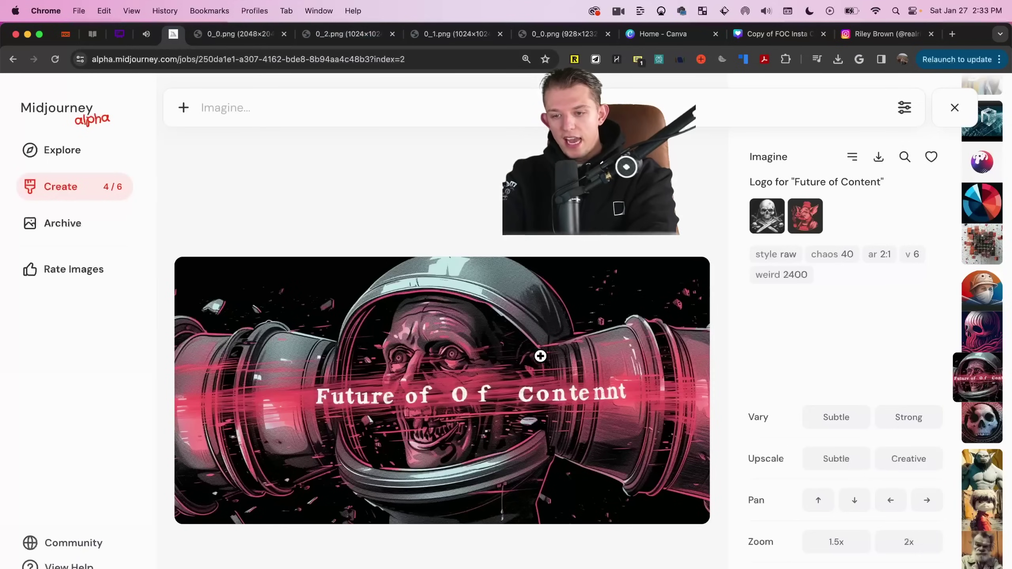
{"action": "scroll", "coordinate": [541, 356], "scroll_direction": "down", "scroll_amount": 1}
{"action": "scroll", "coordinate": [546, 358], "scroll_direction": "up", "scroll_amount": 1}
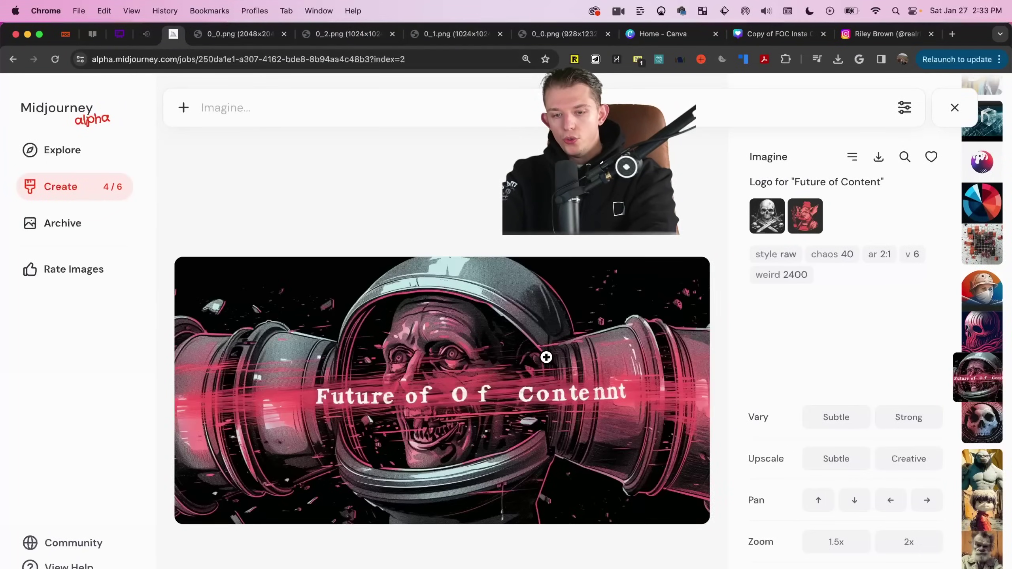
{"action": "scroll", "coordinate": [547, 358], "scroll_direction": "up", "scroll_amount": 1}
{"action": "scroll", "coordinate": [547, 359], "scroll_direction": "up", "scroll_amount": 1}
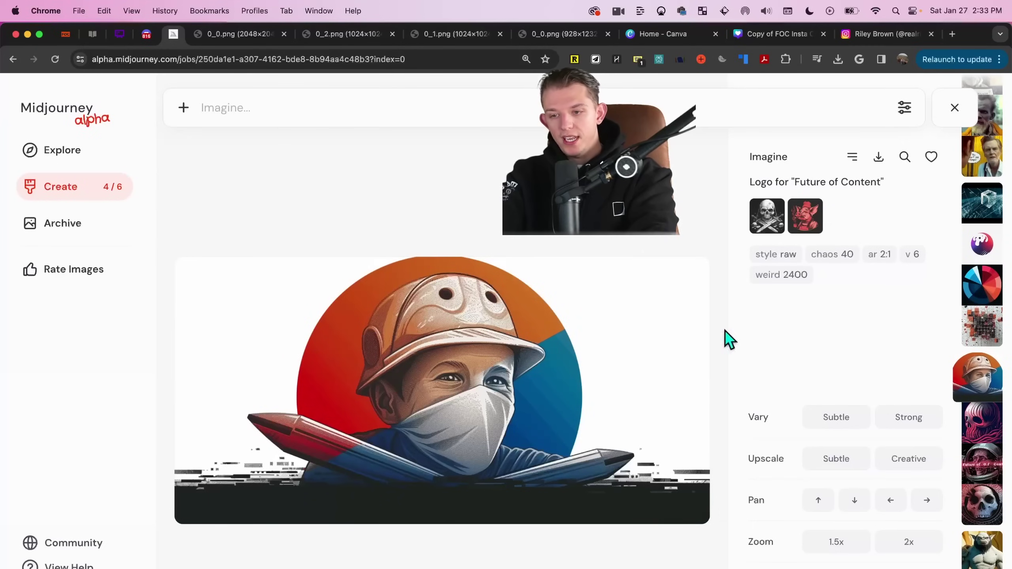
{"action": "scroll", "coordinate": [439, 375], "scroll_direction": "up", "scroll_amount": 1}
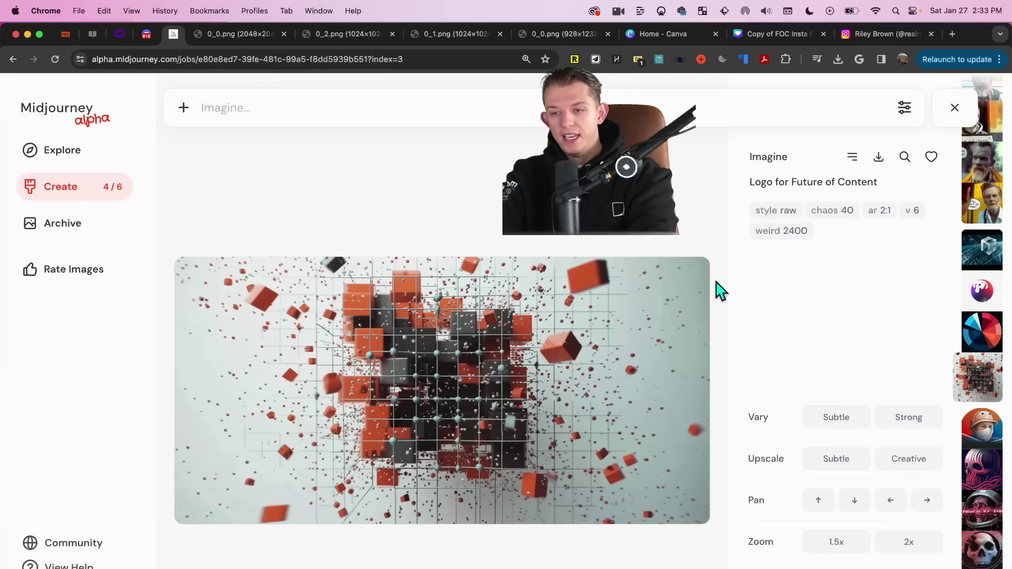
{"action": "left_click_drag", "start_coordinate": [859, 190], "coordinate": [753, 190]}
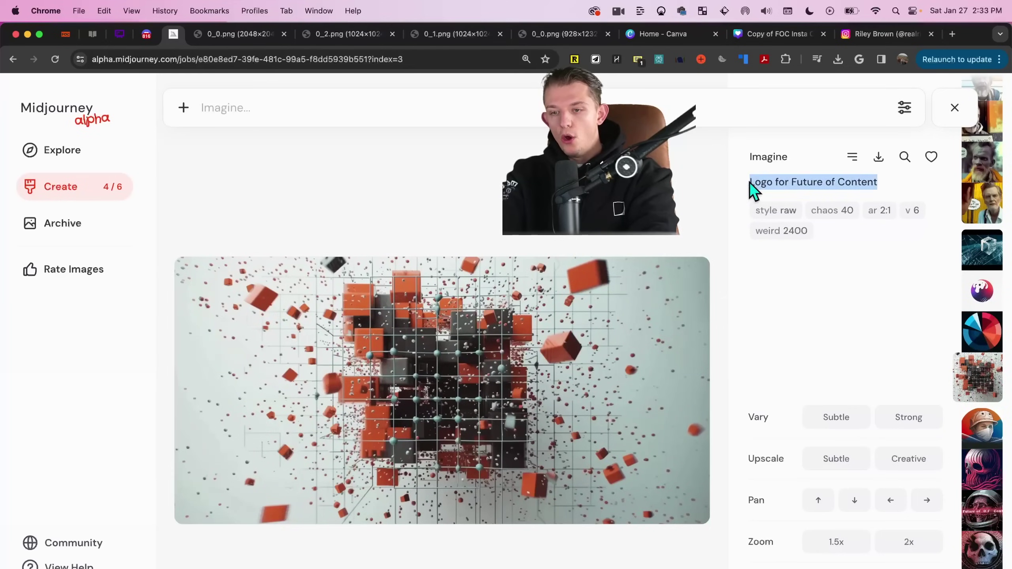
{"action": "left_click", "coordinate": [881, 189]}
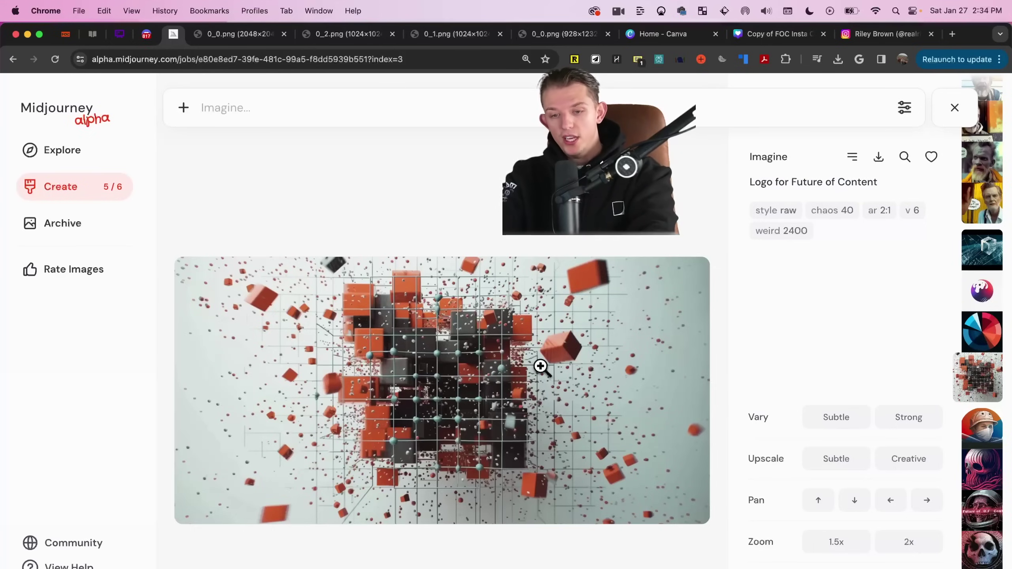
{"action": "scroll", "coordinate": [530, 379], "scroll_direction": "up", "scroll_amount": 1}
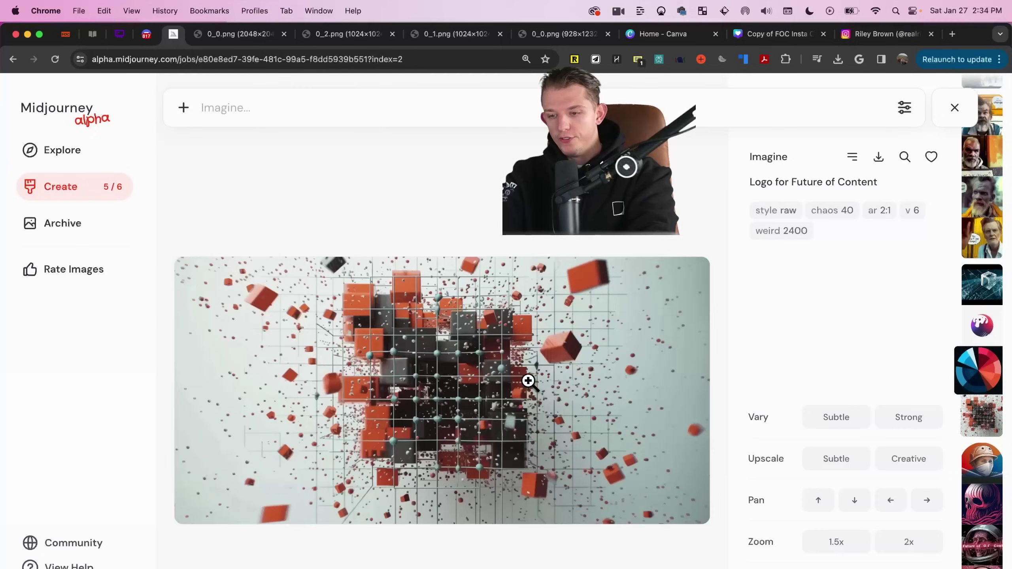
{"action": "scroll", "coordinate": [528, 381], "scroll_direction": "down", "scroll_amount": 1}
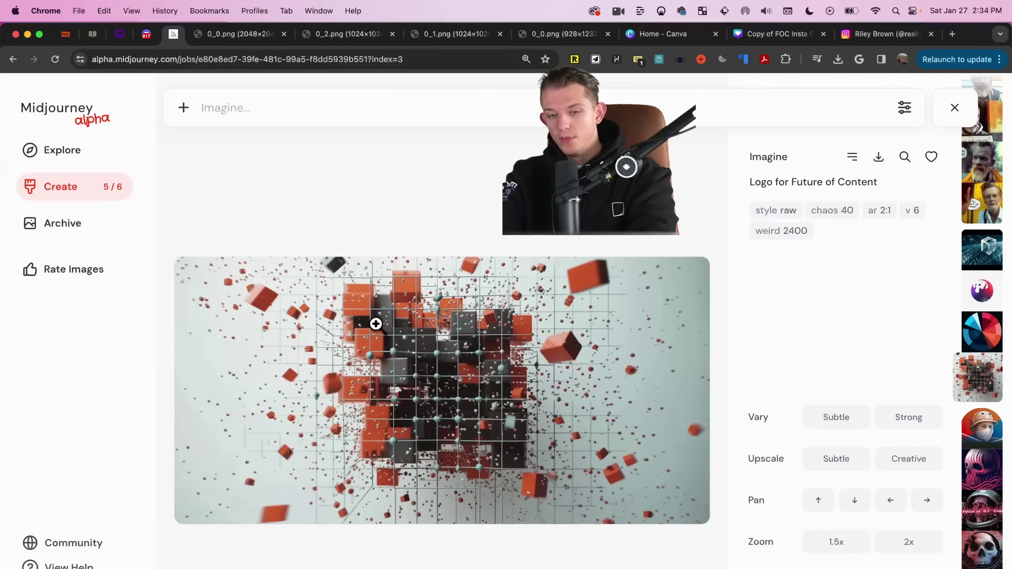
{"action": "right_click", "coordinate": [386, 398]}
{"action": "left_click", "coordinate": [390, 359]}
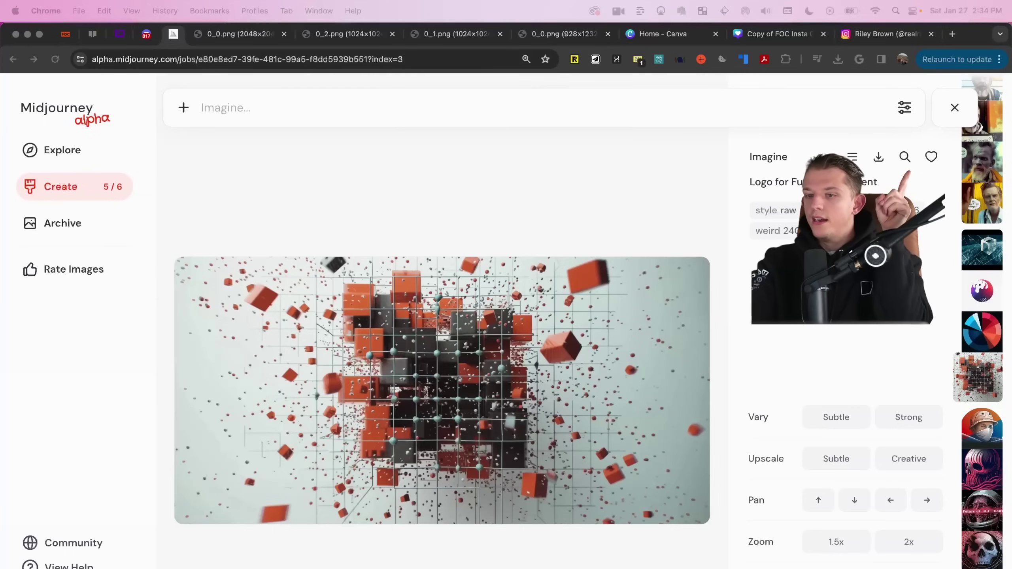
Like the cube logo image, filter the Archive to Liked, and open the speech-bubble image full-size.
{"action": "left_click", "coordinate": [931, 156]}
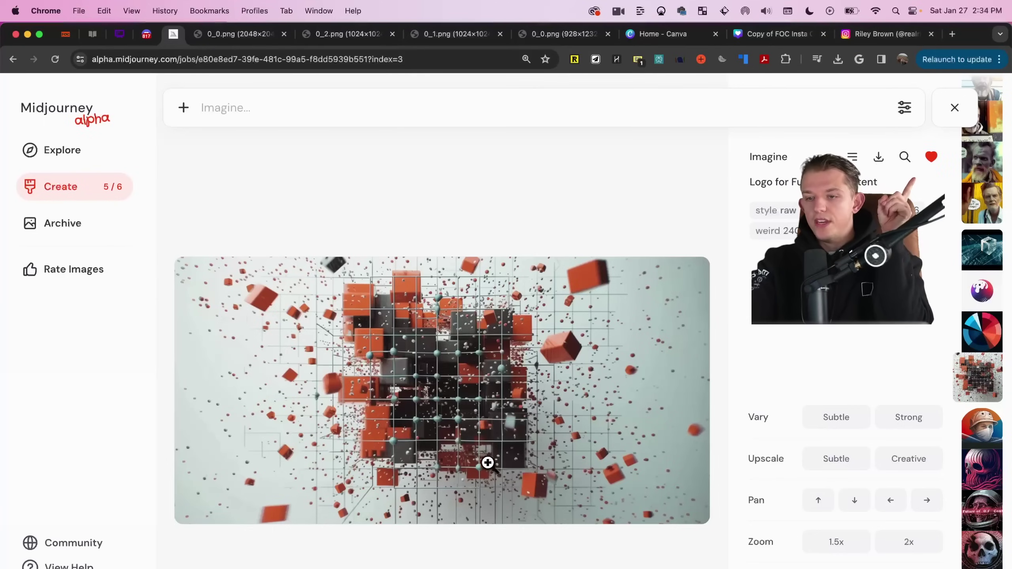
{"action": "left_click", "coordinate": [82, 235]}
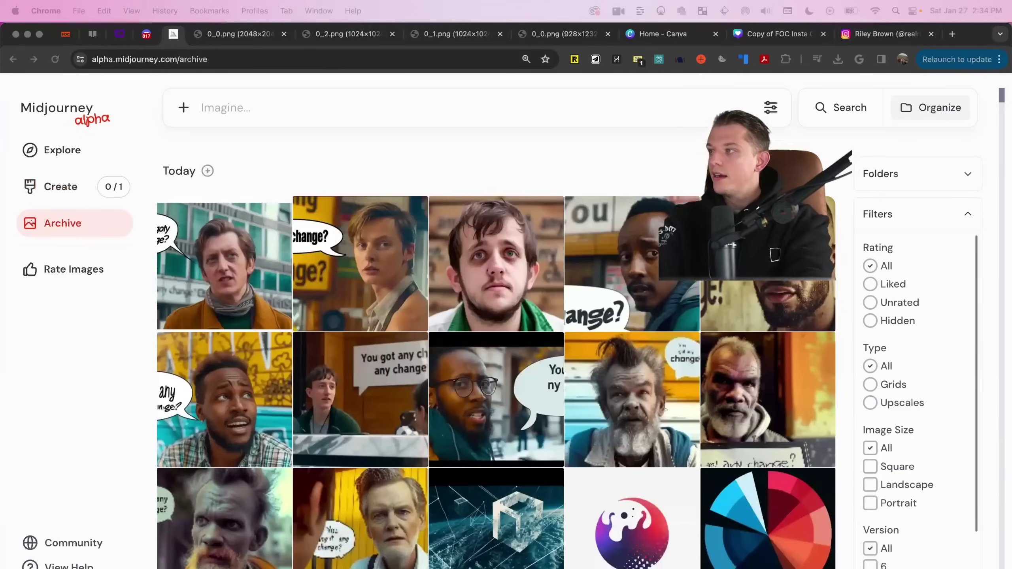
{"action": "left_click", "coordinate": [870, 284]}
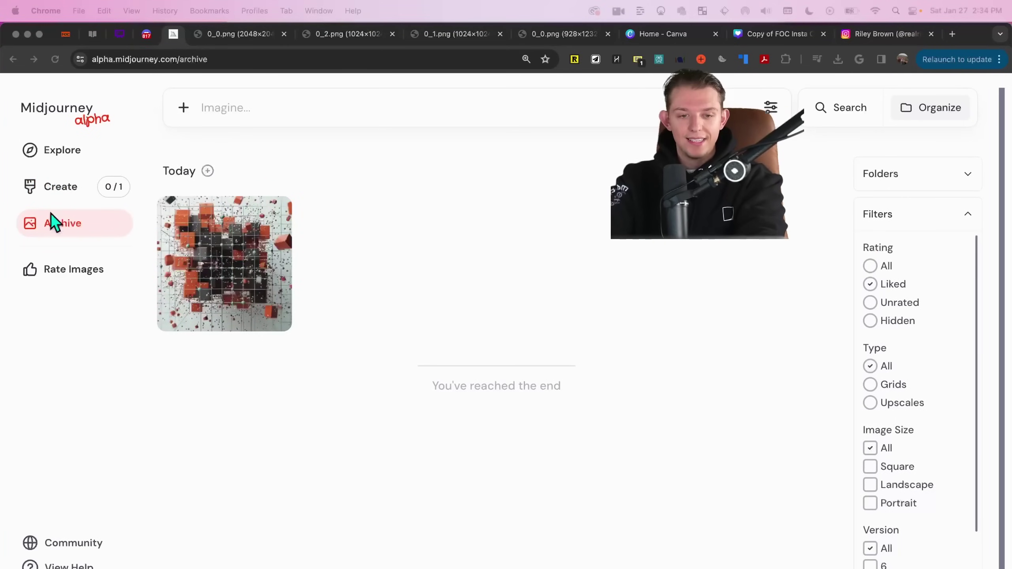
{"action": "left_click", "coordinate": [80, 190]}
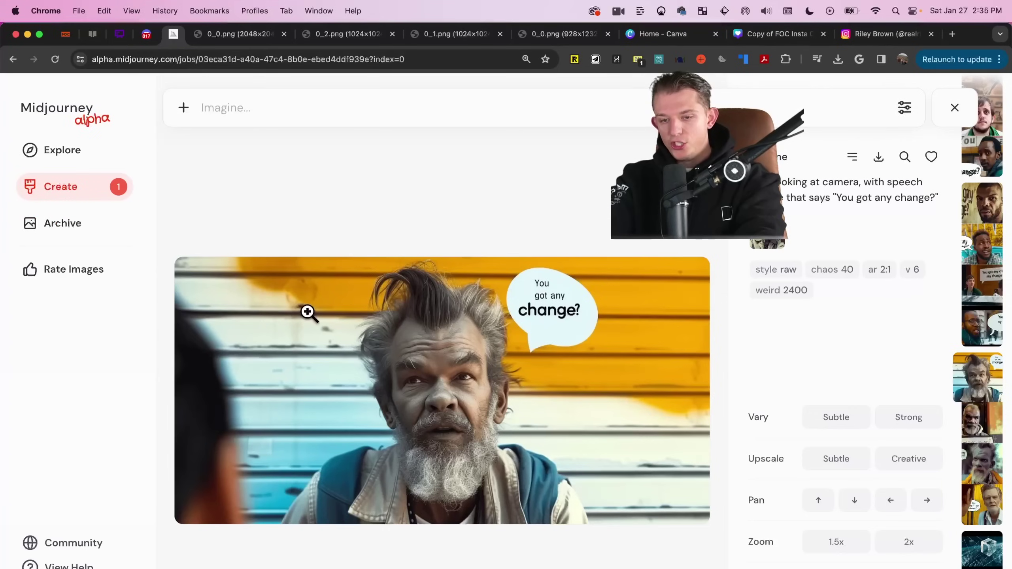
{"action": "left_click", "coordinate": [769, 244]}
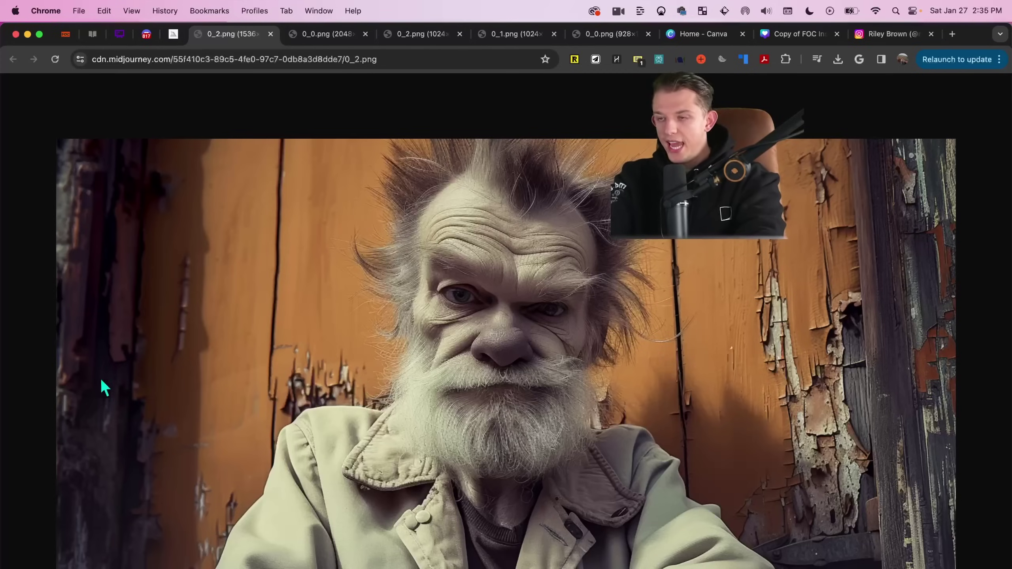
Back in the mindmap, select the line 'Prepare for future image features'.
{"action": "left_click", "coordinate": [176, 43]}
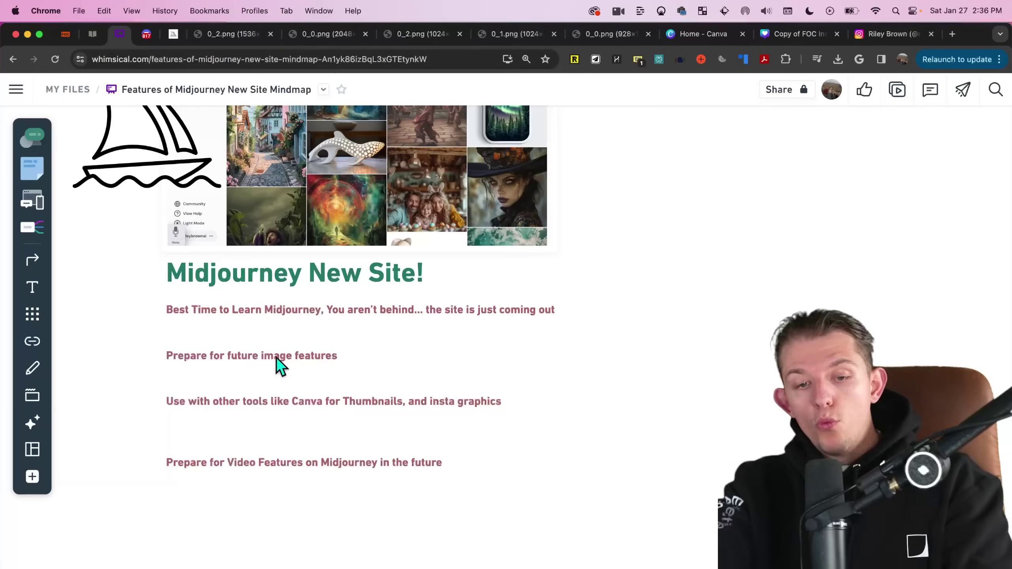
{"action": "left_click", "coordinate": [274, 356]}
{"action": "left_click_drag", "start_coordinate": [342, 353], "coordinate": [147, 368]}
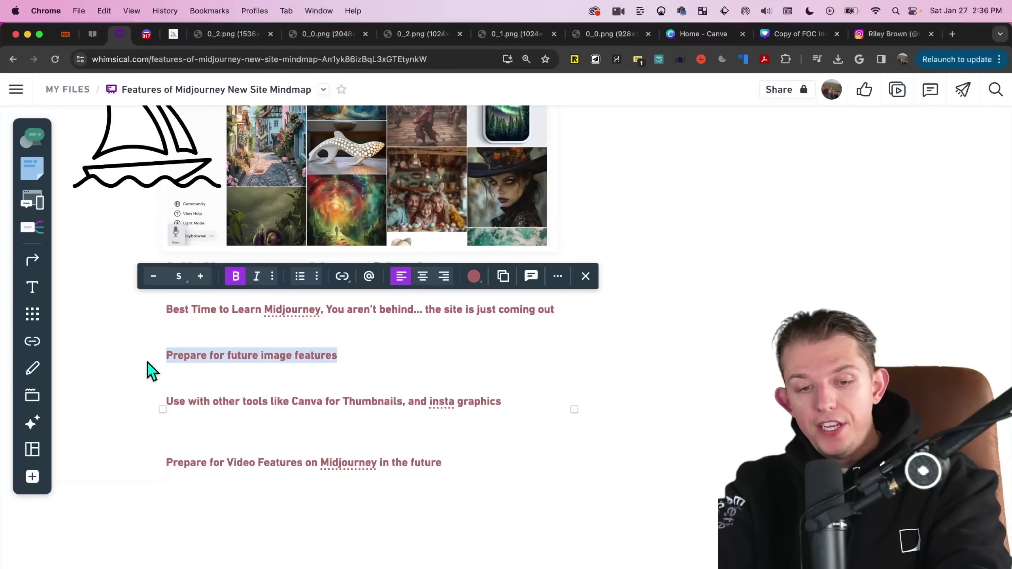
{"action": "left_click", "coordinate": [345, 354]}
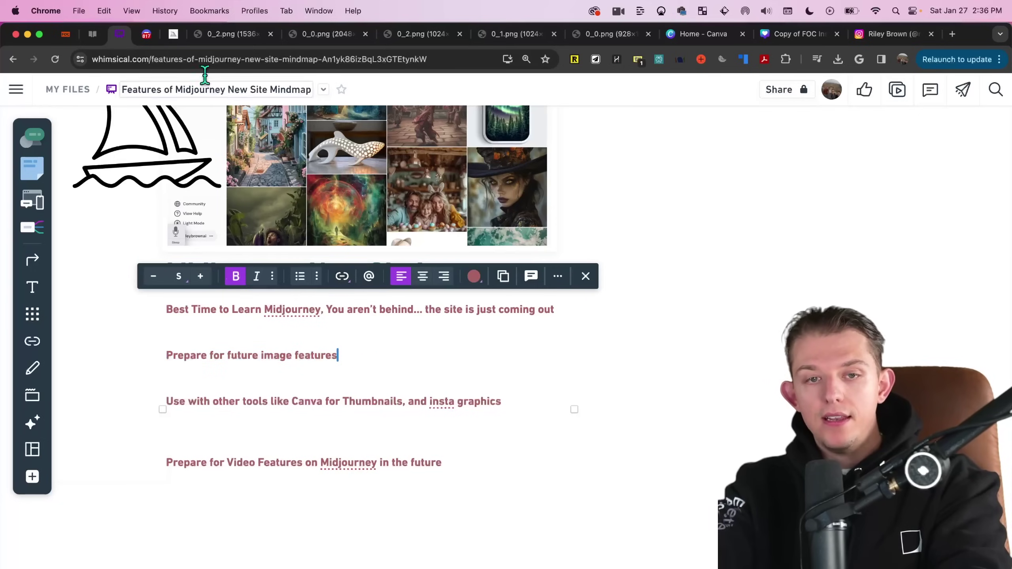
In the Discord region editor, mask Shrek's arm and the lower part of the image.
{"action": "left_click", "coordinate": [153, 38]}
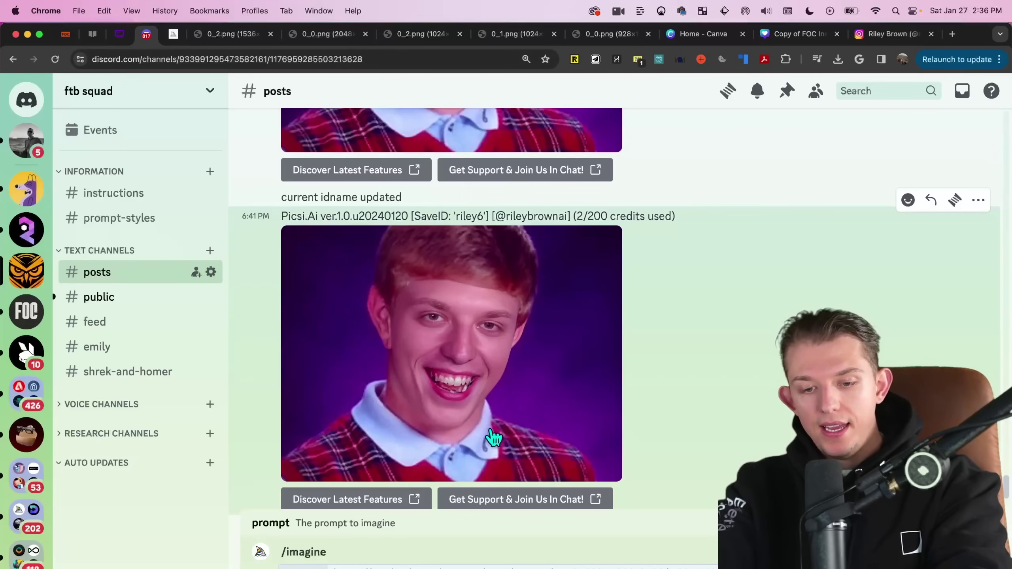
{"action": "scroll", "coordinate": [493, 418], "scroll_direction": "up", "scroll_amount": 10}
{"action": "scroll", "coordinate": [506, 413], "scroll_direction": "down", "scroll_amount": 1}
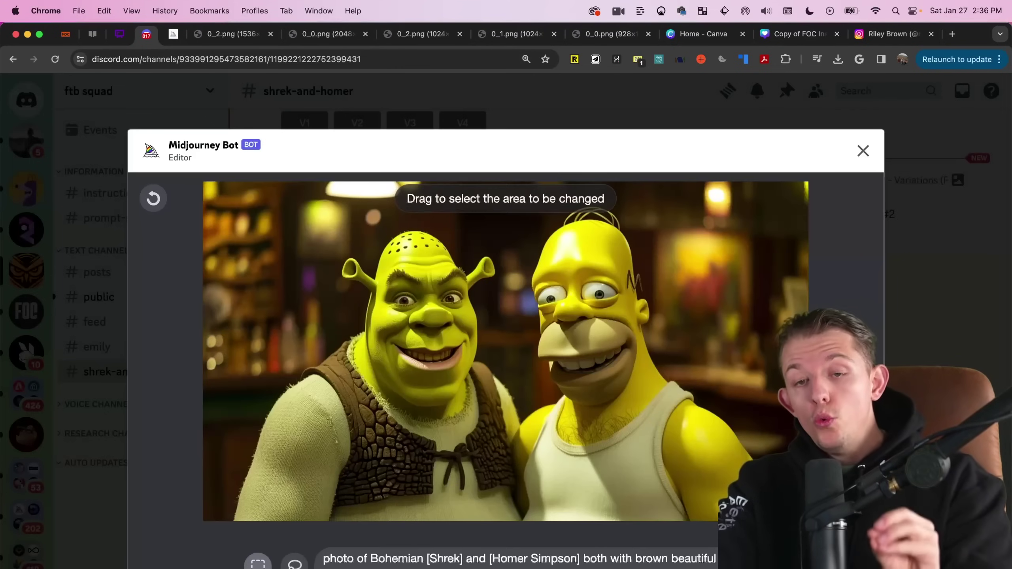
{"action": "left_click", "coordinate": [305, 563]}
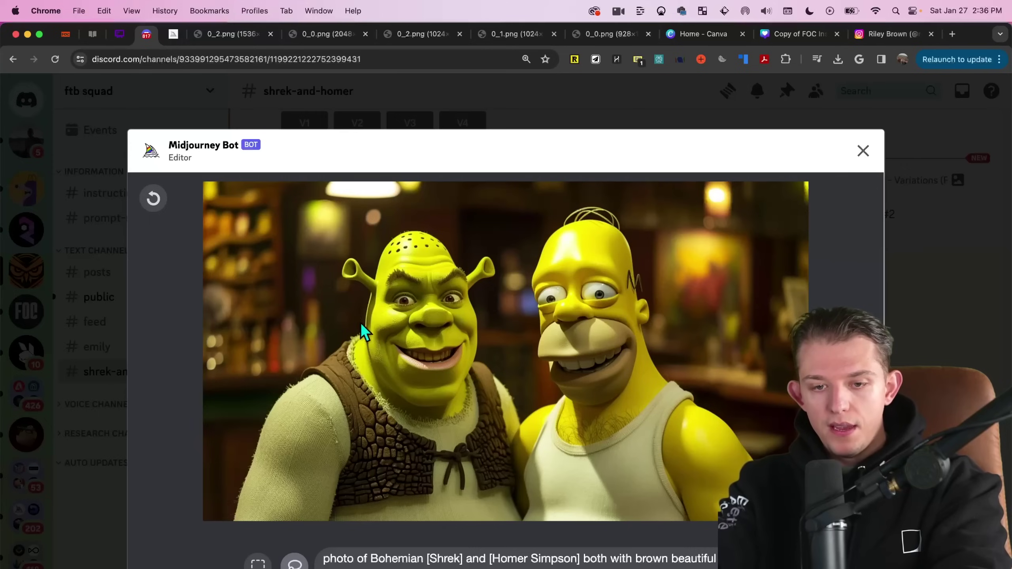
{"action": "mouse_move", "coordinate": [349, 432]}
{"action": "left_mouse_down"}
{"action": "mouse_move", "coordinate": [238, 525]}
{"action": "mouse_move", "coordinate": [359, 321]}
{"action": "left_mouse_up"}
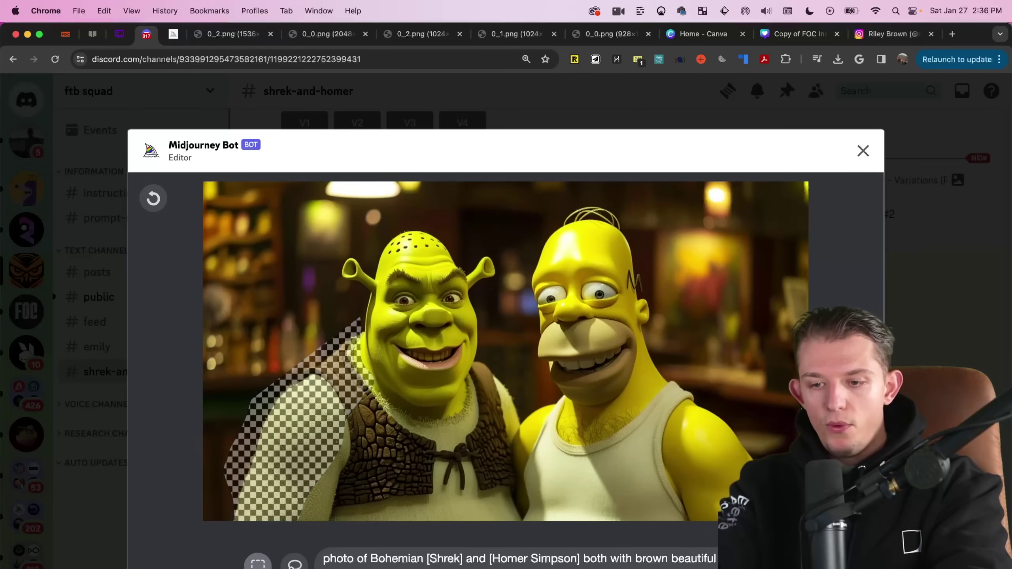
{"action": "mouse_move", "coordinate": [759, 403]}
{"action": "left_mouse_down"}
{"action": "mouse_move", "coordinate": [350, 554]}
{"action": "mouse_move", "coordinate": [255, 543]}
{"action": "left_mouse_up"}
{"action": "mouse_move", "coordinate": [797, 364]}
{"action": "left_mouse_down"}
{"action": "mouse_move", "coordinate": [660, 448]}
{"action": "mouse_move", "coordinate": [640, 477]}
{"action": "left_mouse_up"}
{"action": "left_click", "coordinate": [302, 565]}
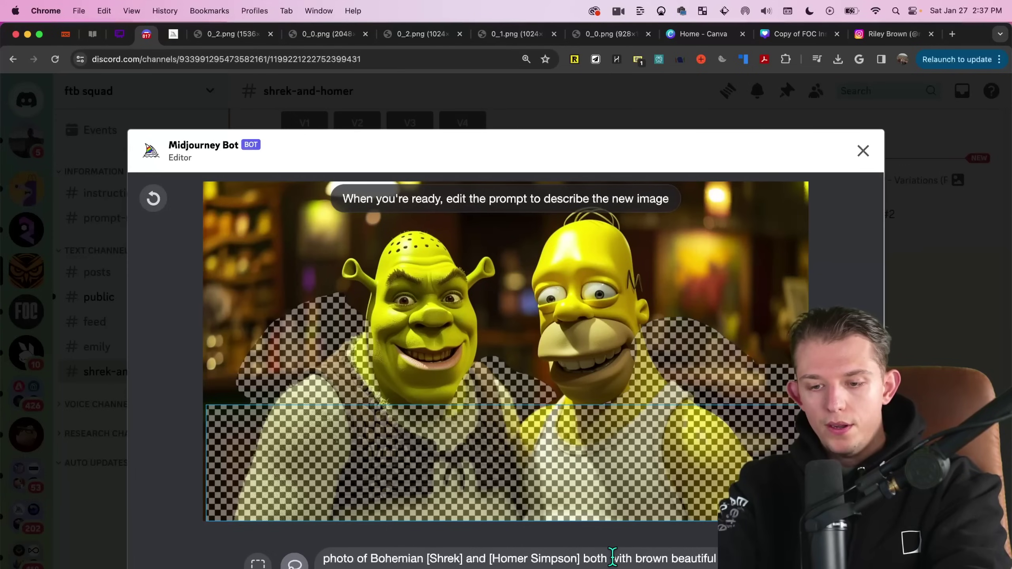
Change the prompt ending to 'Wearing Christmas' and submit the region edit.
{"action": "left_click_drag", "start_coordinate": [629, 558], "coordinate": [715, 559]}
{"action": "type", "text": "Wearing "}
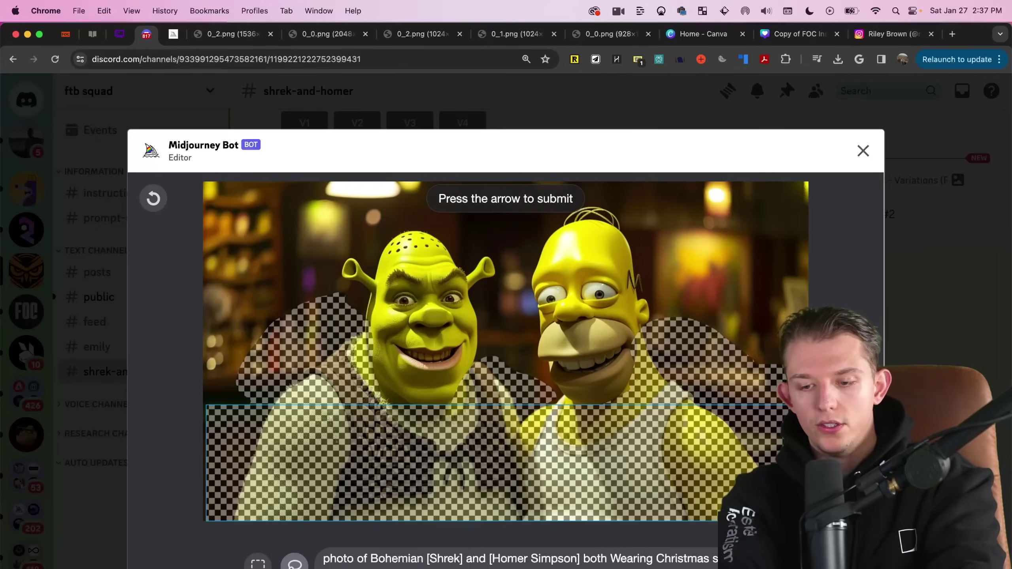
{"action": "type", "text": "Christmas s"}
{"action": "key", "text": "BackSpace"}
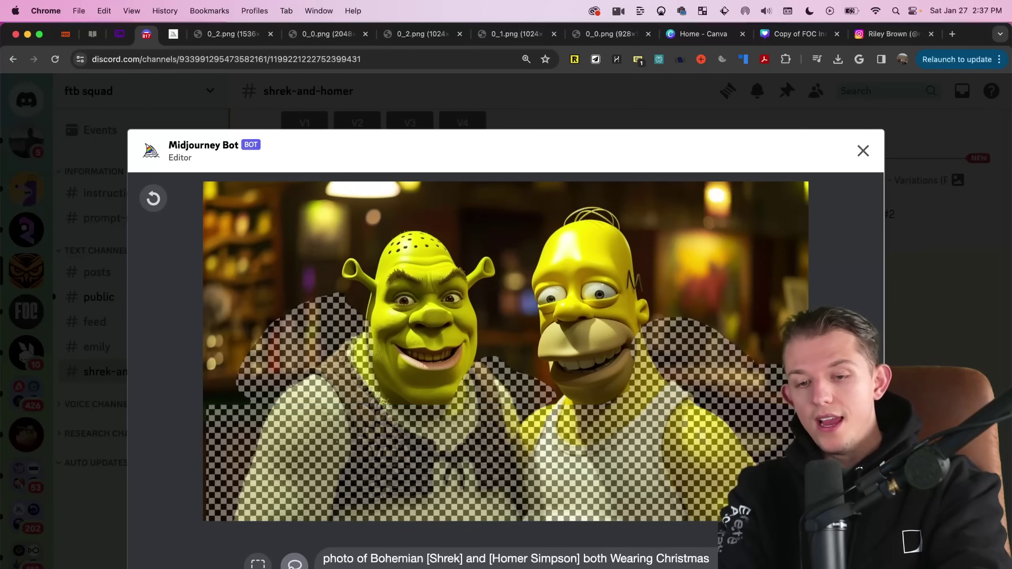
{"action": "key", "text": "Return"}
Reopen the region editor and mark the lower part of the image again.
{"action": "scroll", "coordinate": [598, 339], "scroll_direction": "up", "scroll_amount": 3}
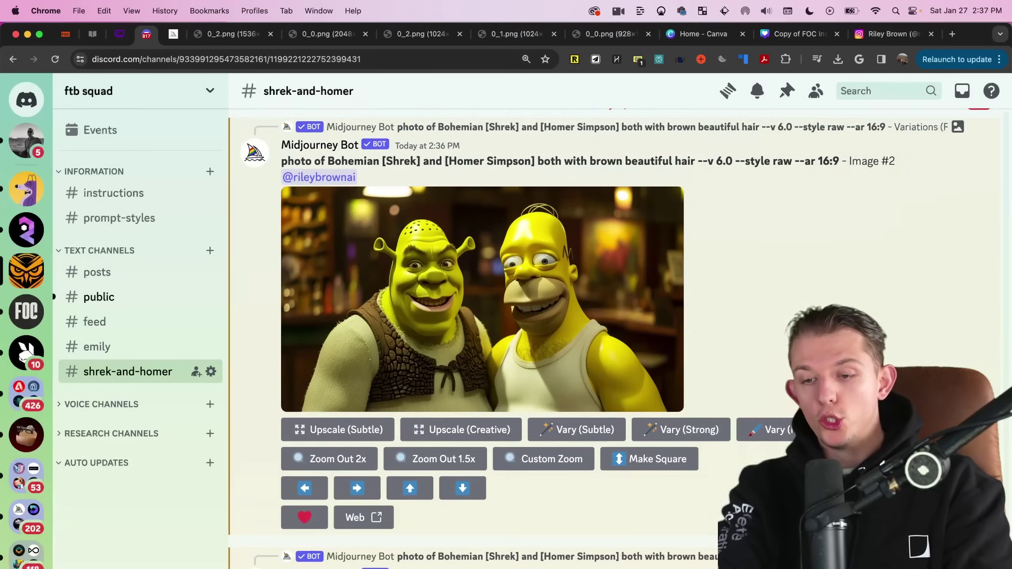
{"action": "left_click", "coordinate": [687, 420]}
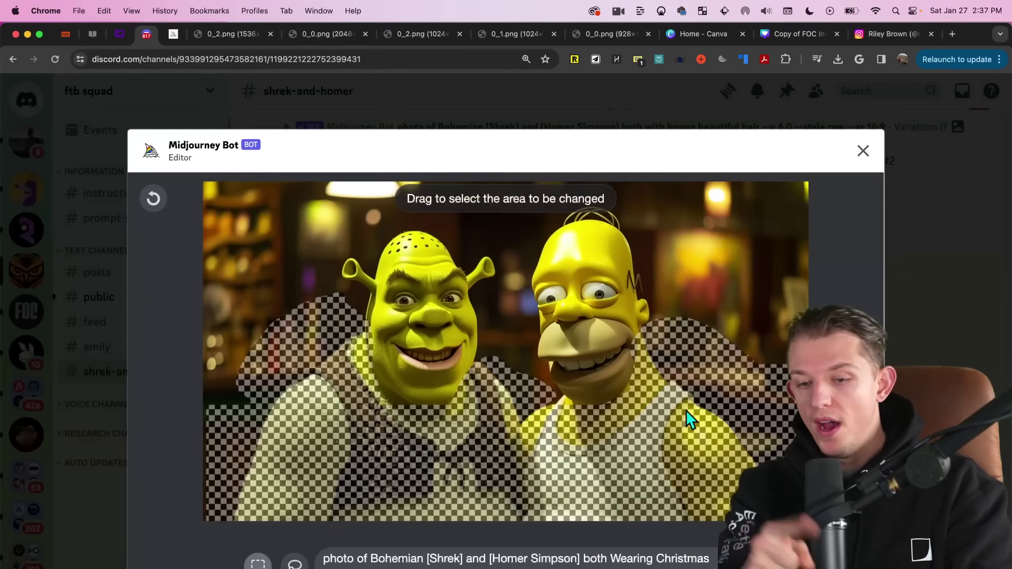
{"action": "left_click_drag", "start_coordinate": [206, 405], "coordinate": [798, 521]}
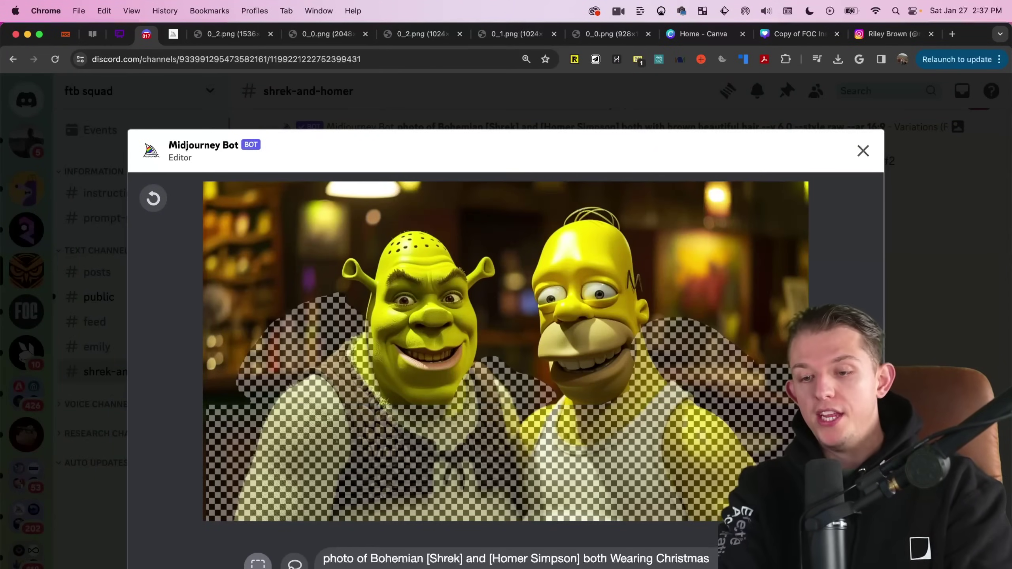
{"action": "key", "text": "Escape"}
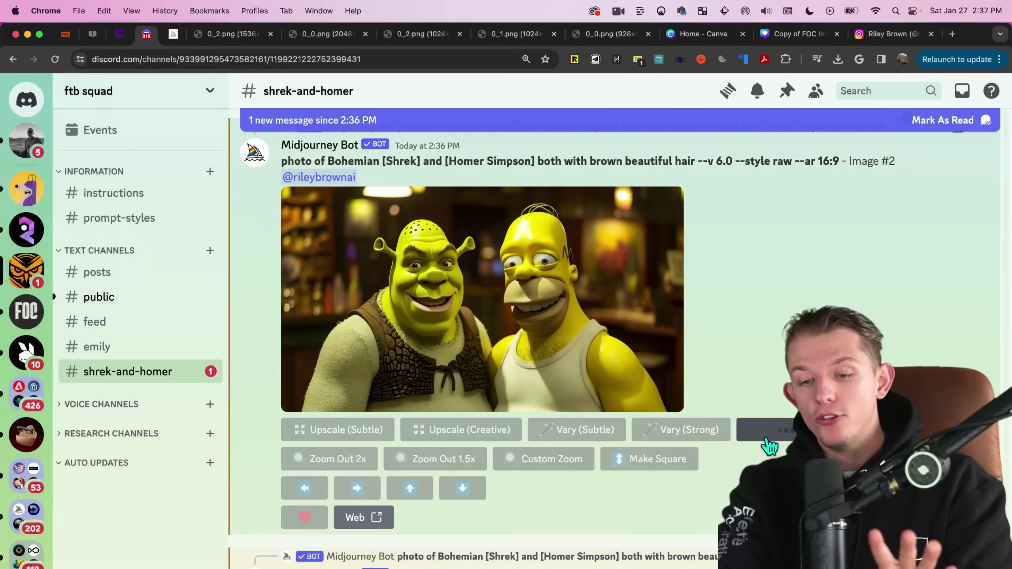
{"action": "left_click", "coordinate": [777, 433]}
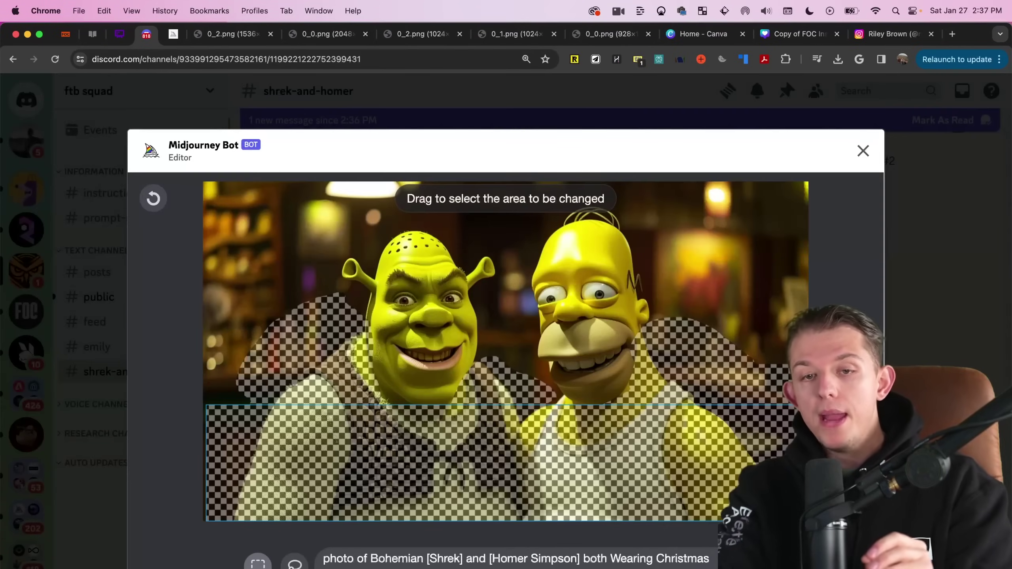
Open the 'You got change?' image in Midjourney alpha, then move to the Segment Anything bear demo.
{"action": "left_click", "coordinate": [172, 42]}
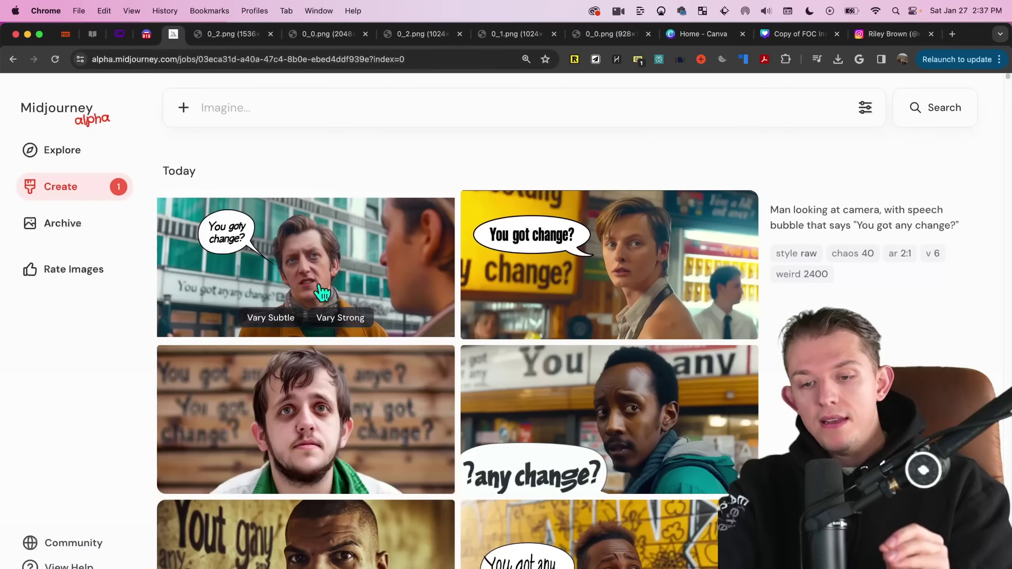
{"action": "left_click", "coordinate": [538, 289]}
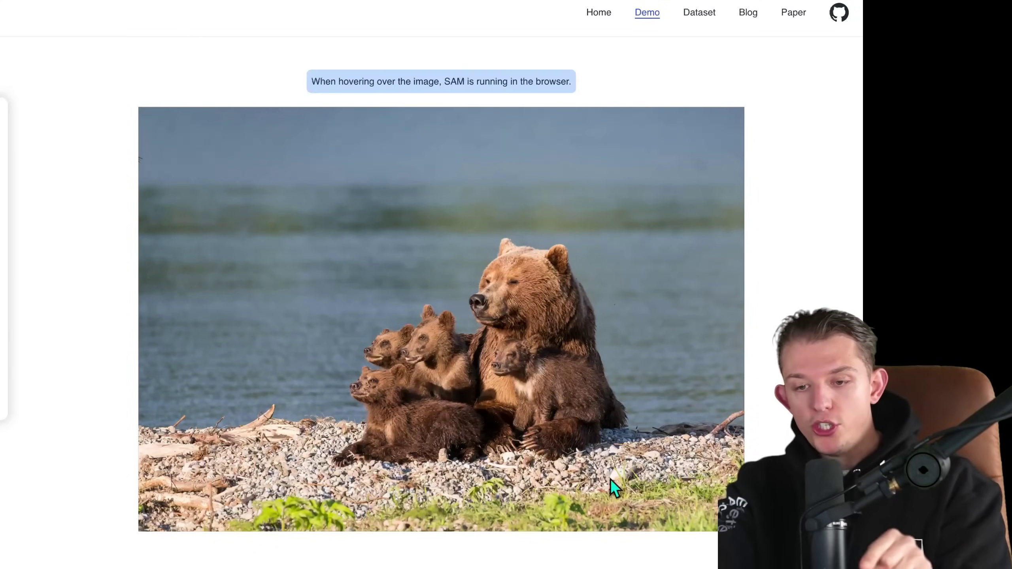
Mask the three bear cubs and the mother bear with point prompts.
{"action": "left_click", "coordinate": [554, 382]}
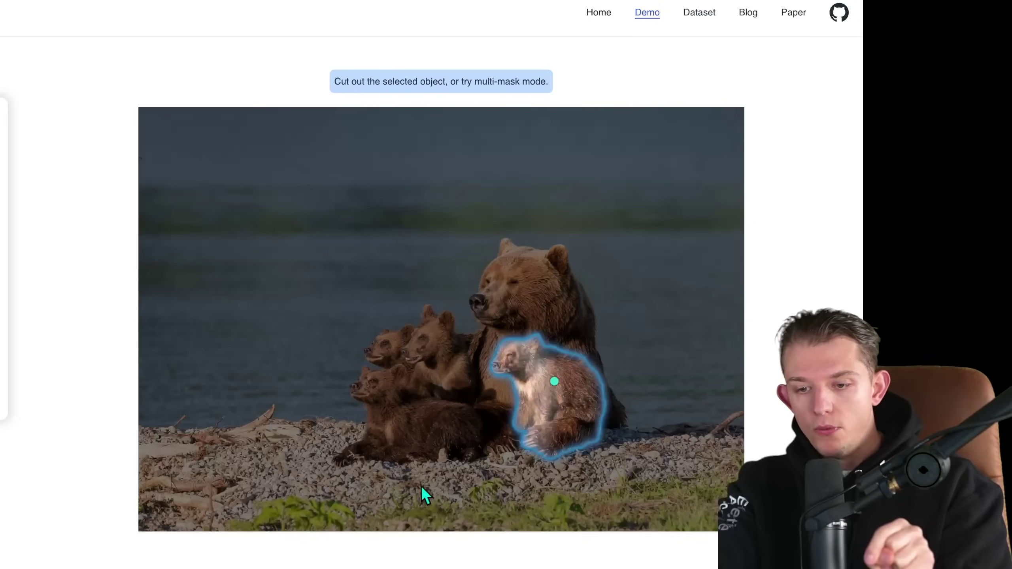
{"action": "left_click", "coordinate": [418, 423]}
{"action": "left_click", "coordinate": [428, 420]}
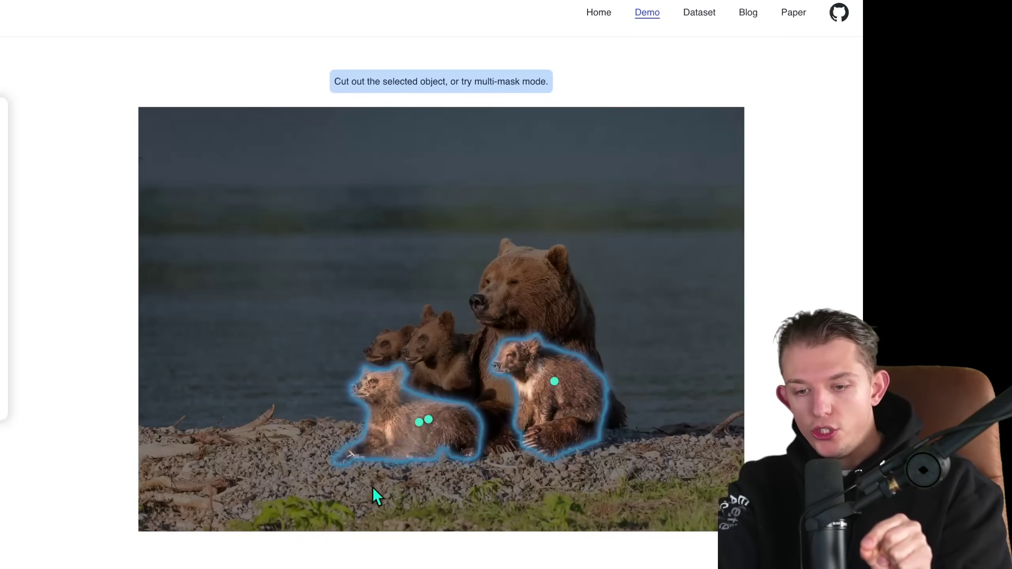
{"action": "left_click", "coordinate": [426, 341]}
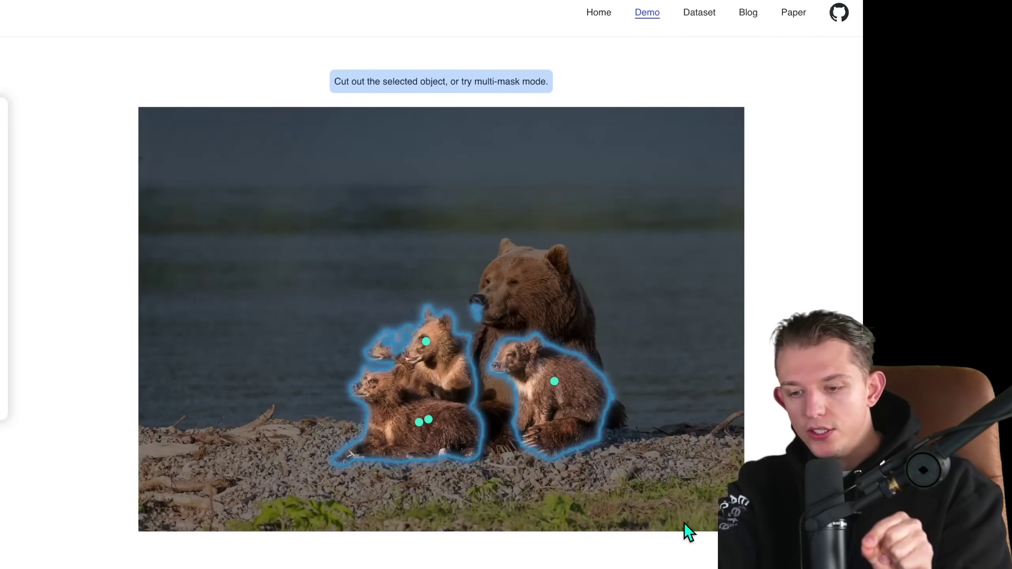
{"action": "left_click", "coordinate": [673, 526]}
{"action": "left_click", "coordinate": [691, 516]}
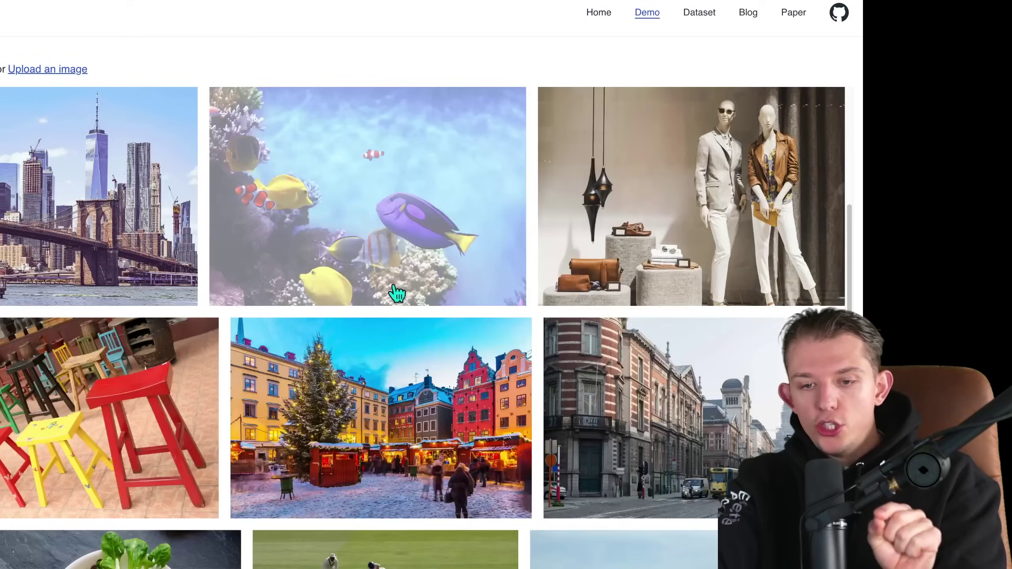
Load the shop-window mannequin photo and mask the left mannequin with four points.
{"action": "left_click", "coordinate": [657, 234]}
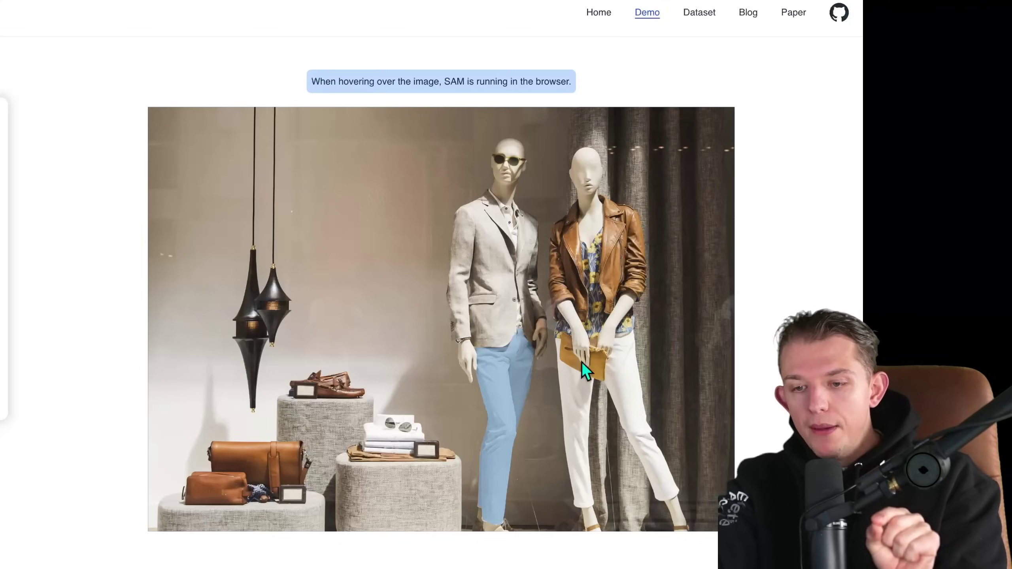
{"action": "left_click", "coordinate": [493, 236]}
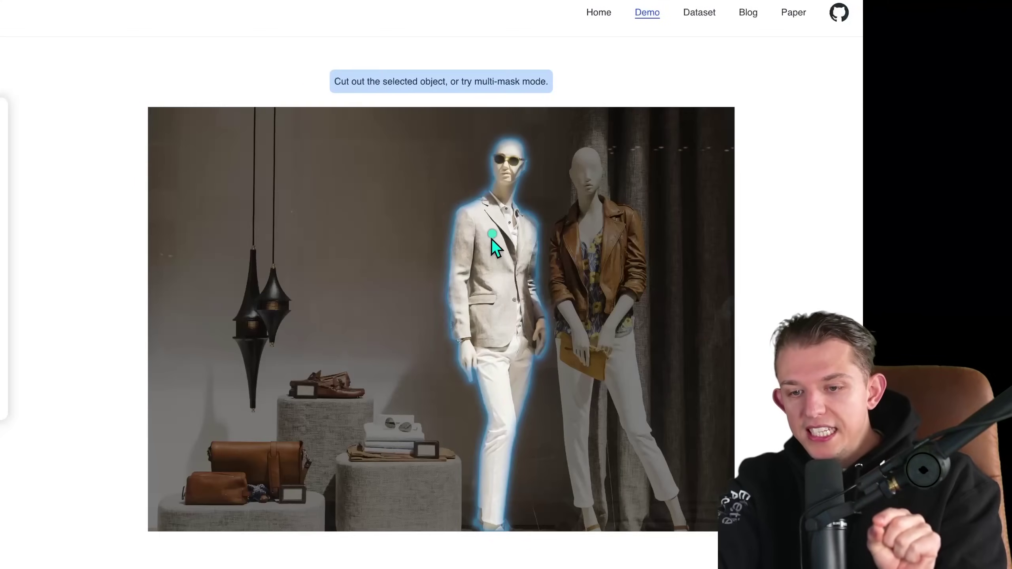
{"action": "left_click", "coordinate": [488, 204]}
{"action": "left_click", "coordinate": [478, 211]}
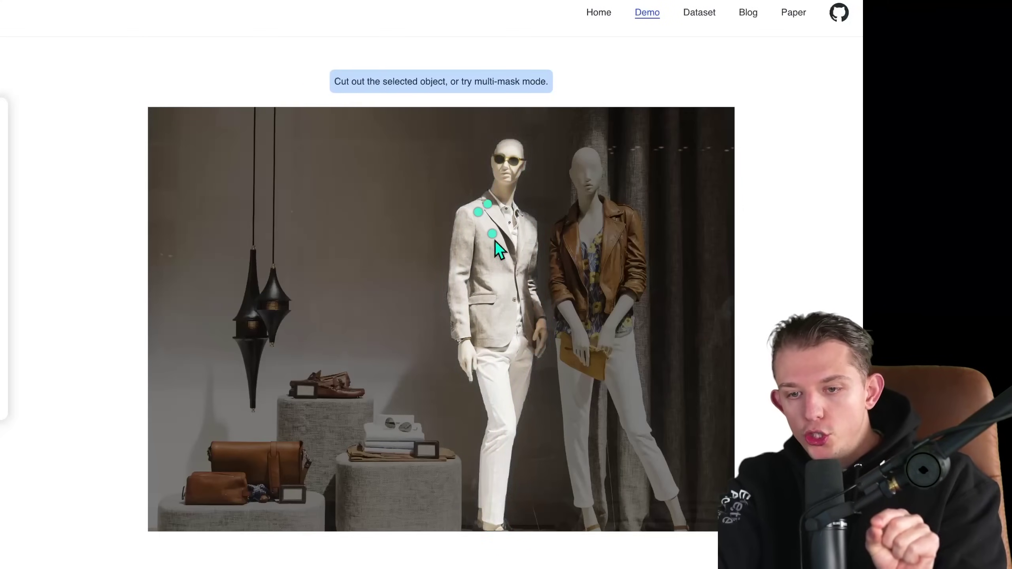
{"action": "left_click", "coordinate": [491, 250]}
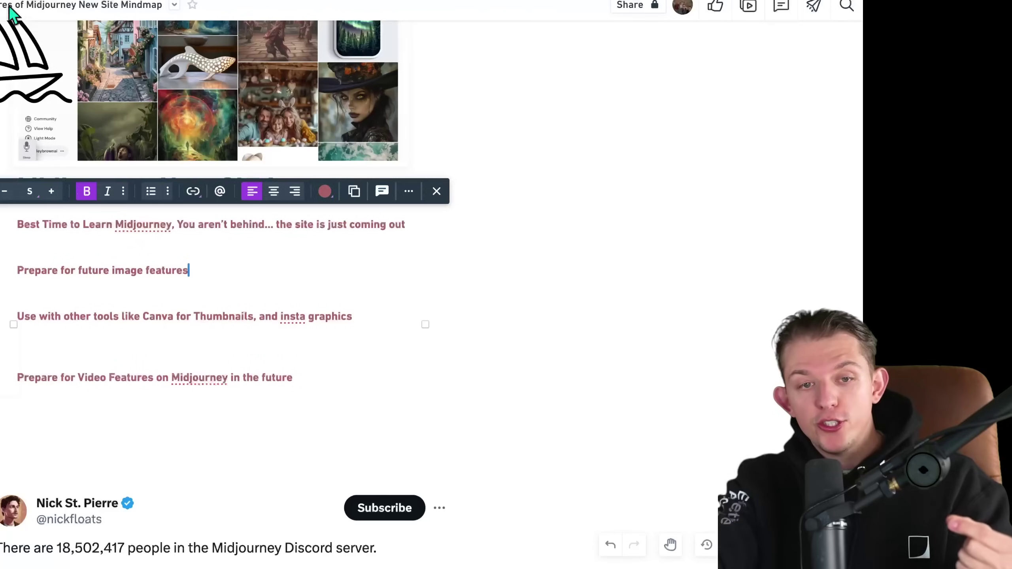
Select the future-video-features line in the Midjourney mindmap, then search Google for 'lamamu'.
{"action": "left_click", "coordinate": [163, 225]}
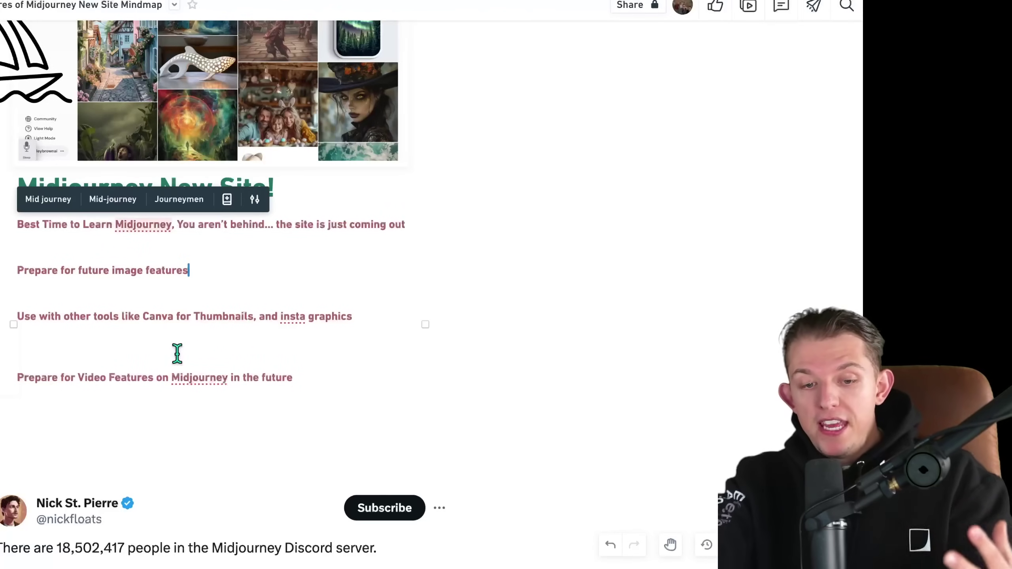
{"action": "left_click_drag", "start_coordinate": [310, 371], "coordinate": [16, 377]}
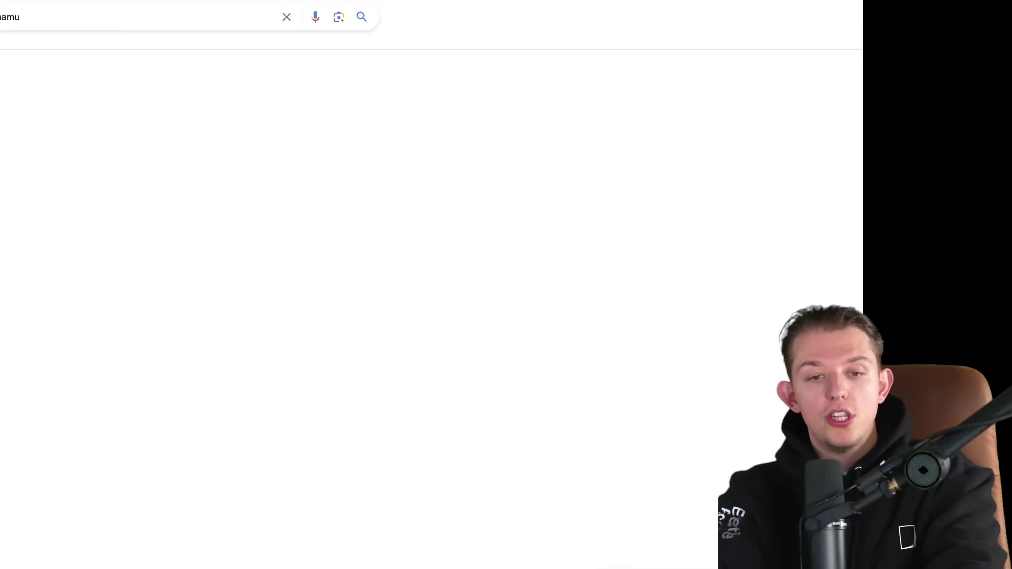
{"action": "double_click", "coordinate": [71, 15]}
{"action": "type", "text": "lamamu"}
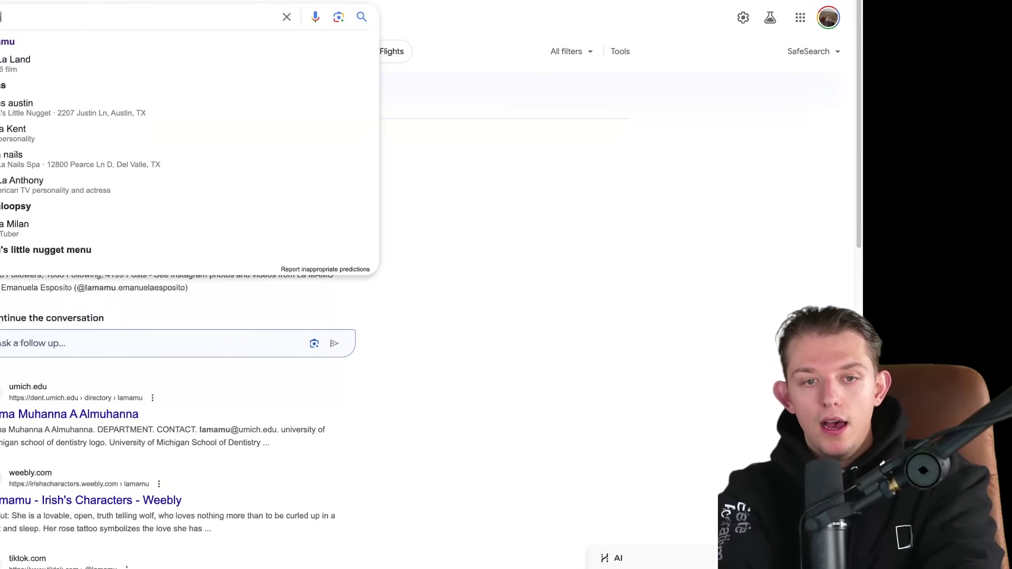
{"action": "key", "text": "Return"}
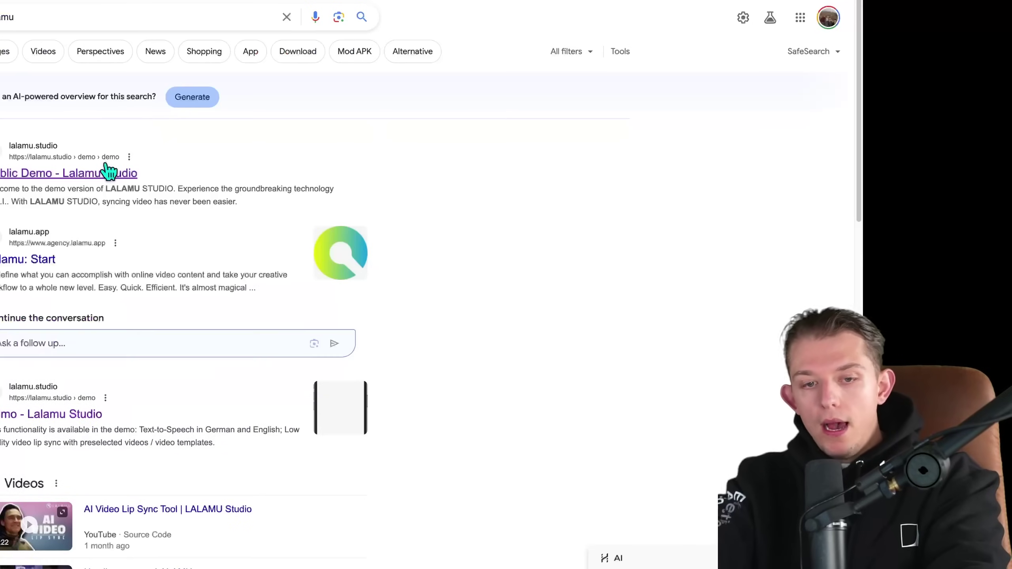
Open the Lalamu Studio Public Demo, start it, and pause the lip-synced sample video.
{"action": "left_click", "coordinate": [64, 180]}
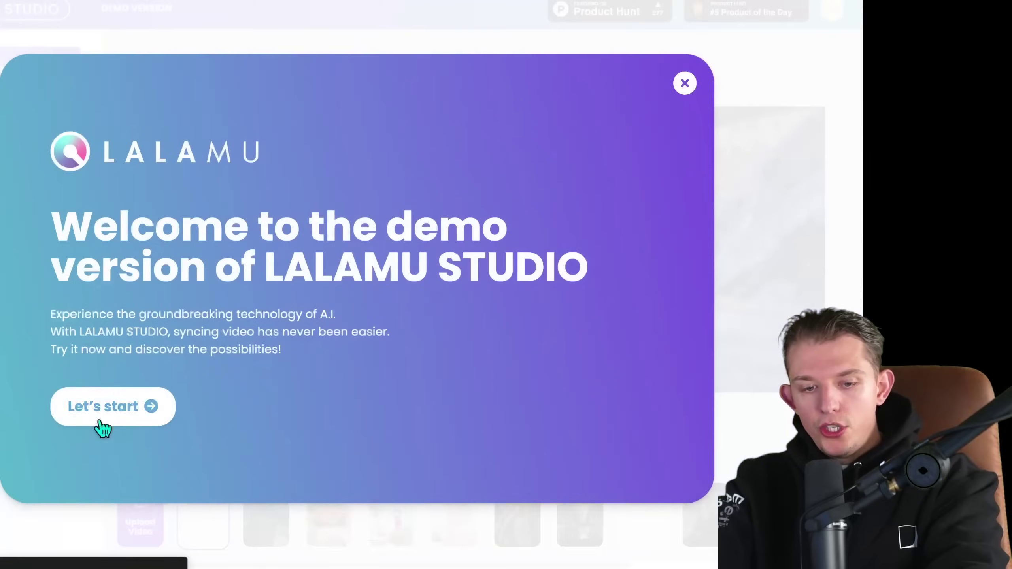
{"action": "left_click", "coordinate": [102, 429]}
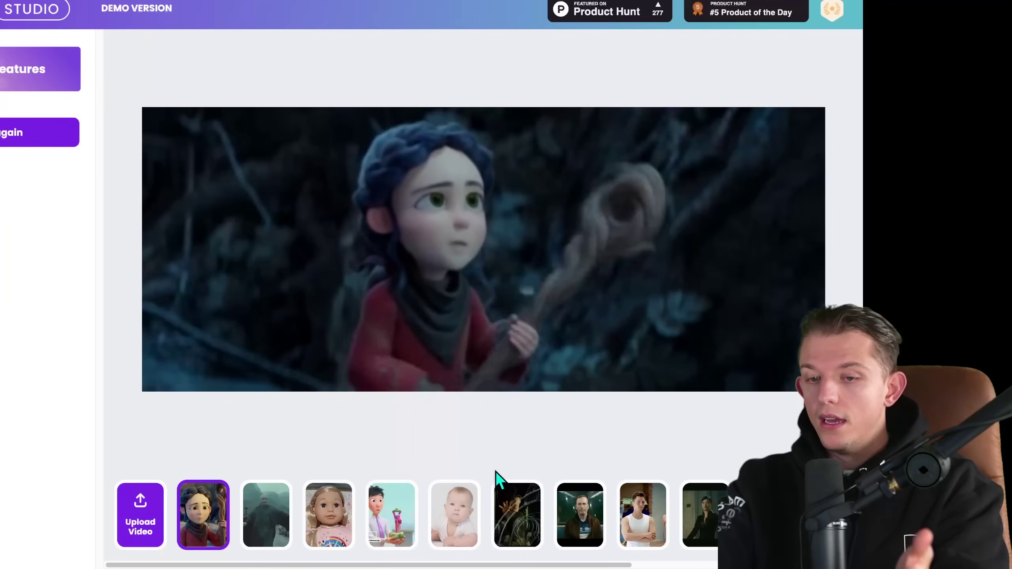
{"action": "left_click", "coordinate": [480, 273]}
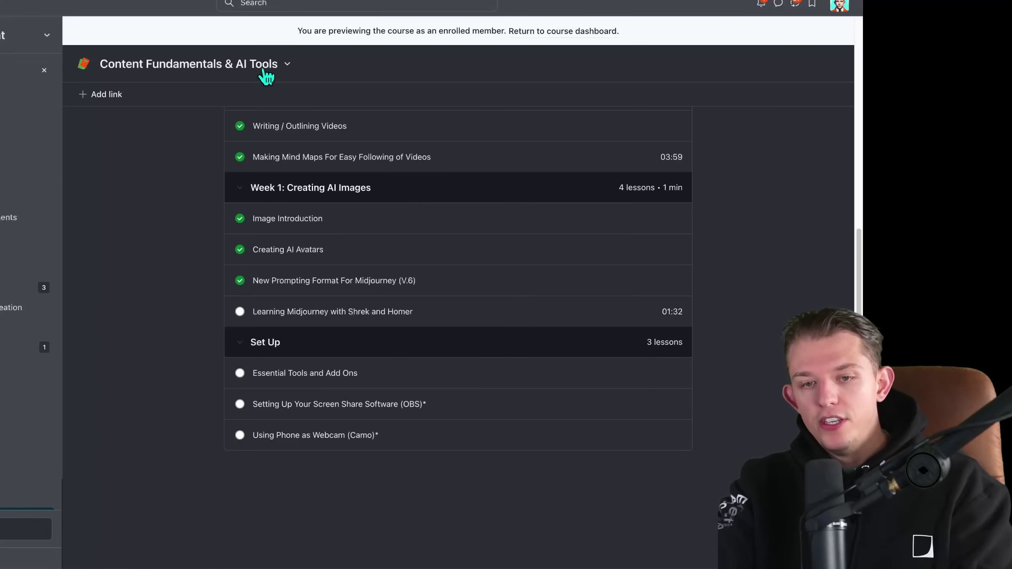
Open the Learning Midjourney with Shrek and Homer lesson and download its attached PDF.
{"action": "scroll", "coordinate": [443, 329], "scroll_direction": "up", "scroll_amount": 1}
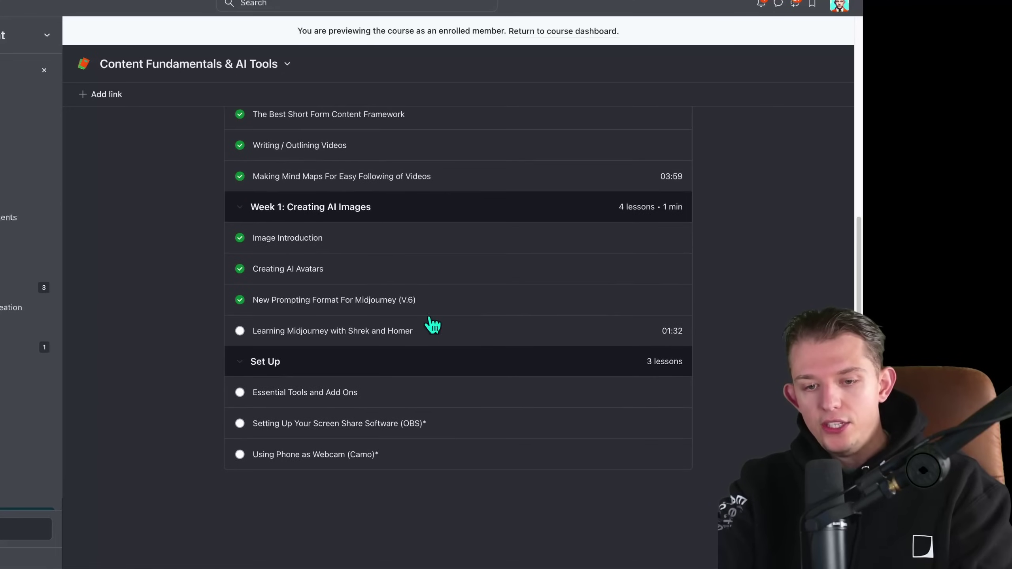
{"action": "left_click", "coordinate": [368, 332]}
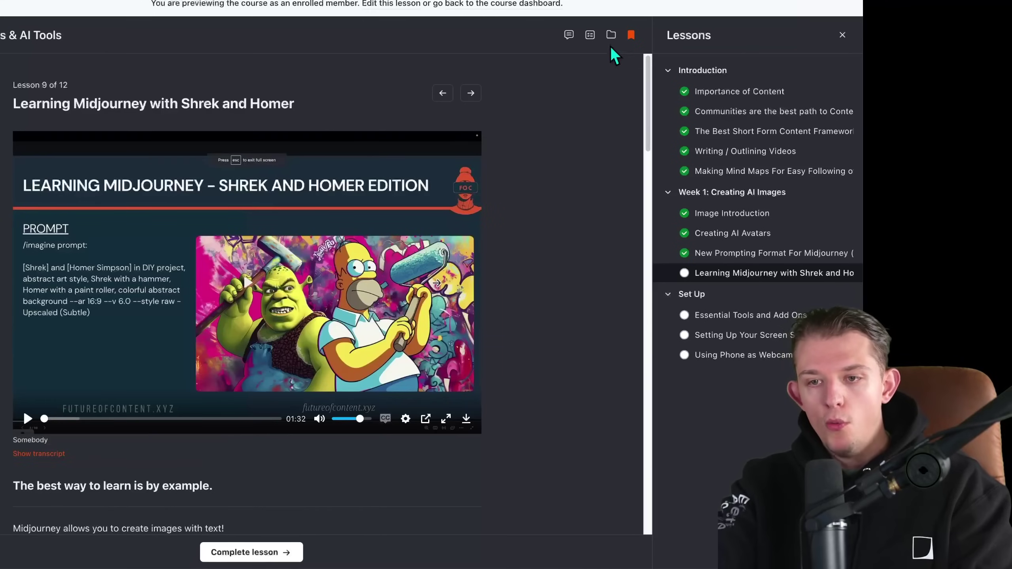
{"action": "left_click", "coordinate": [610, 36]}
{"action": "left_click", "coordinate": [739, 88]}
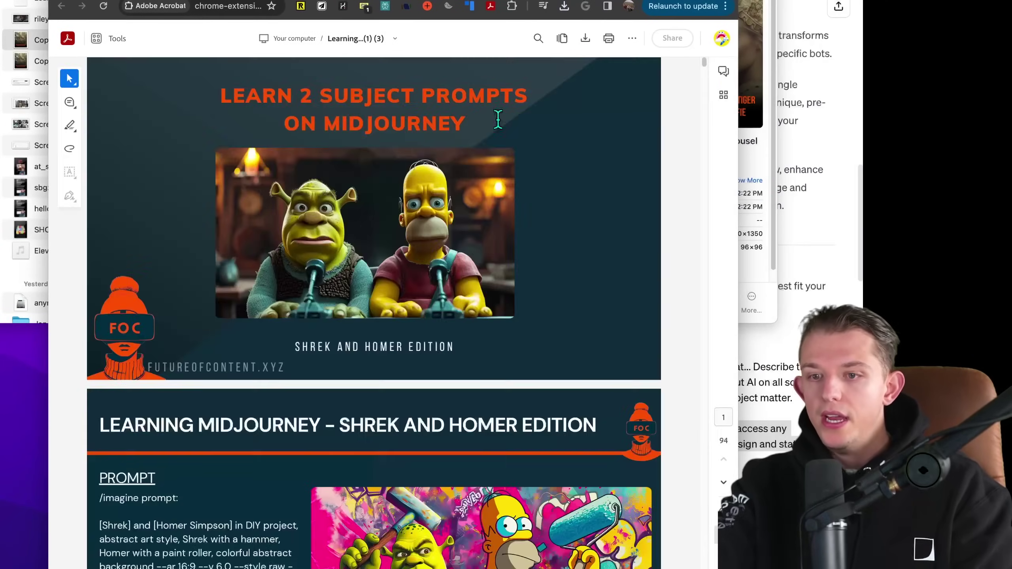
Scroll to page 19 and copy the graffiti-style Shrek and Homer prompt paragraph.
{"action": "scroll", "coordinate": [429, 185], "scroll_direction": "down", "scroll_amount": 2}
{"action": "scroll", "coordinate": [429, 188], "scroll_direction": "down", "scroll_amount": 20}
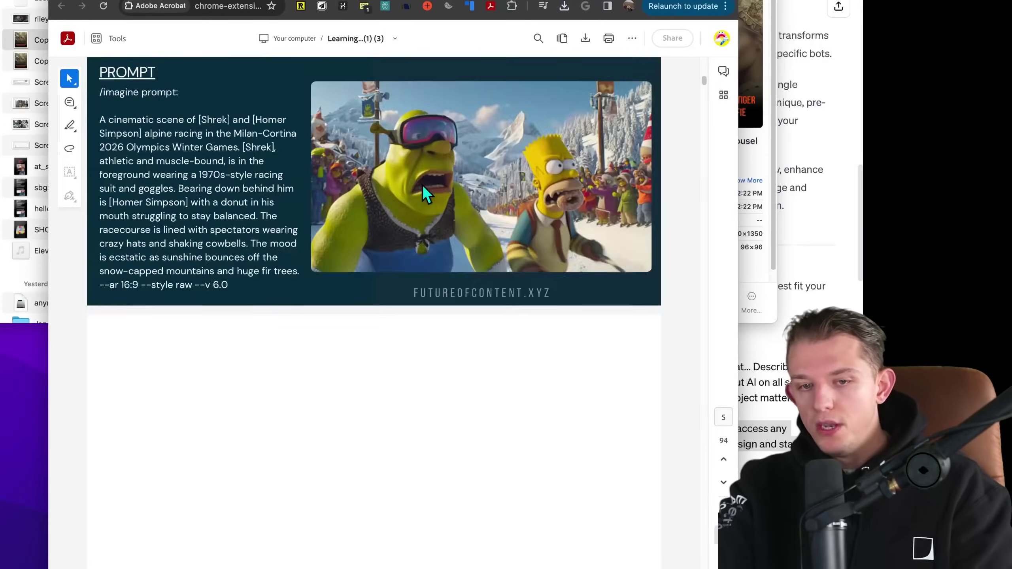
{"action": "scroll", "coordinate": [416, 200], "scroll_direction": "down", "scroll_amount": 20}
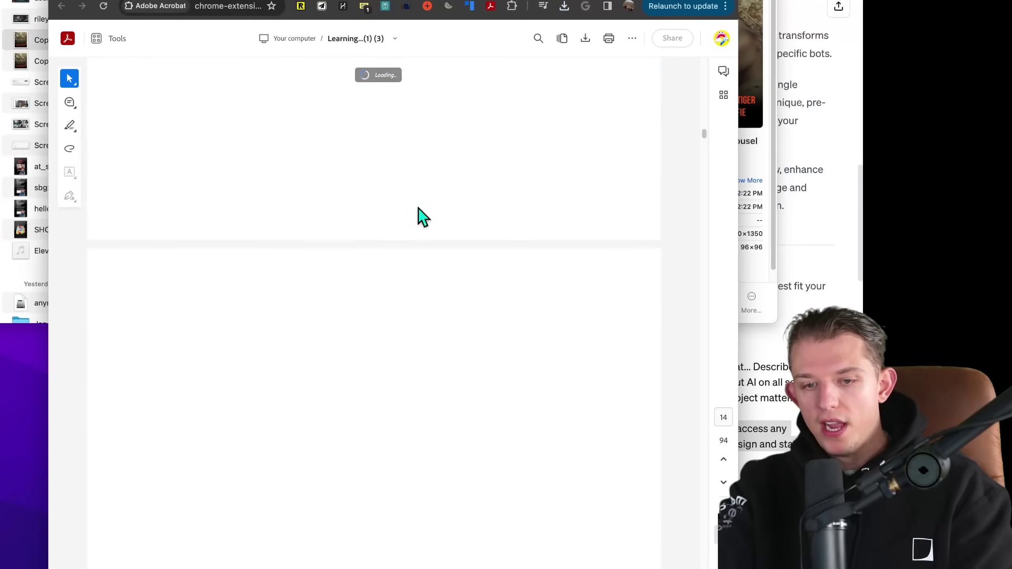
{"action": "scroll", "coordinate": [358, 294], "scroll_direction": "down", "scroll_amount": 5}
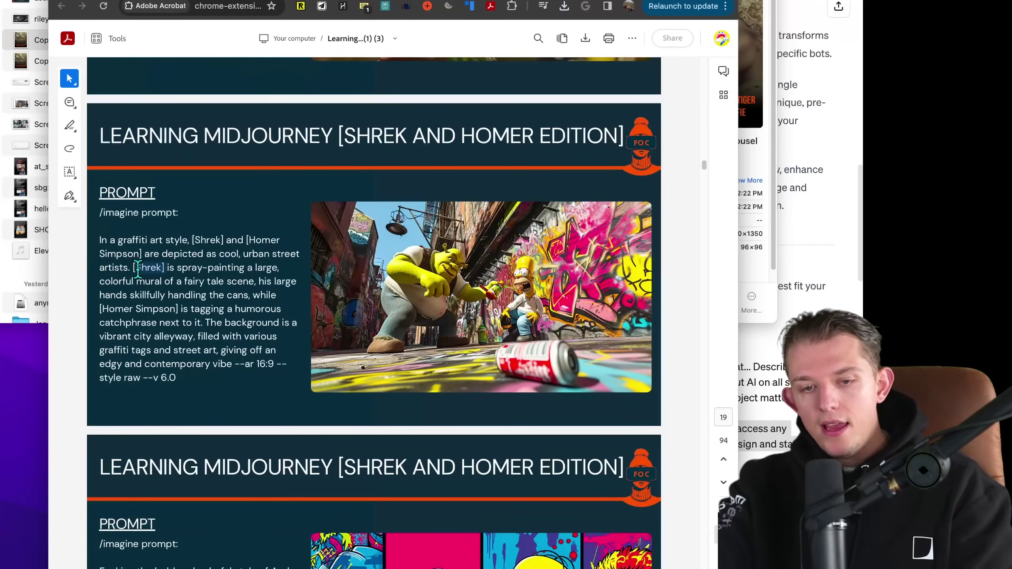
{"action": "left_click_drag", "start_coordinate": [187, 384], "coordinate": [92, 237]}
{"action": "key", "text": "super+c"}
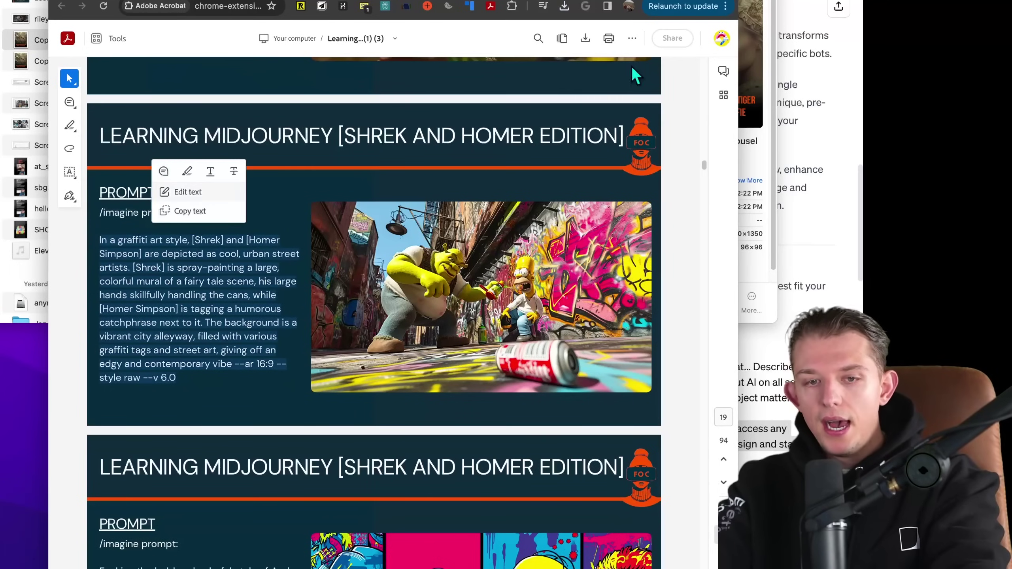
Paste the graffiti prompt into Midjourney's Imagine bar, removing the rejected --ar 16:9 --style raw --v 6.0 ending.
{"action": "left_click", "coordinate": [227, 2]}
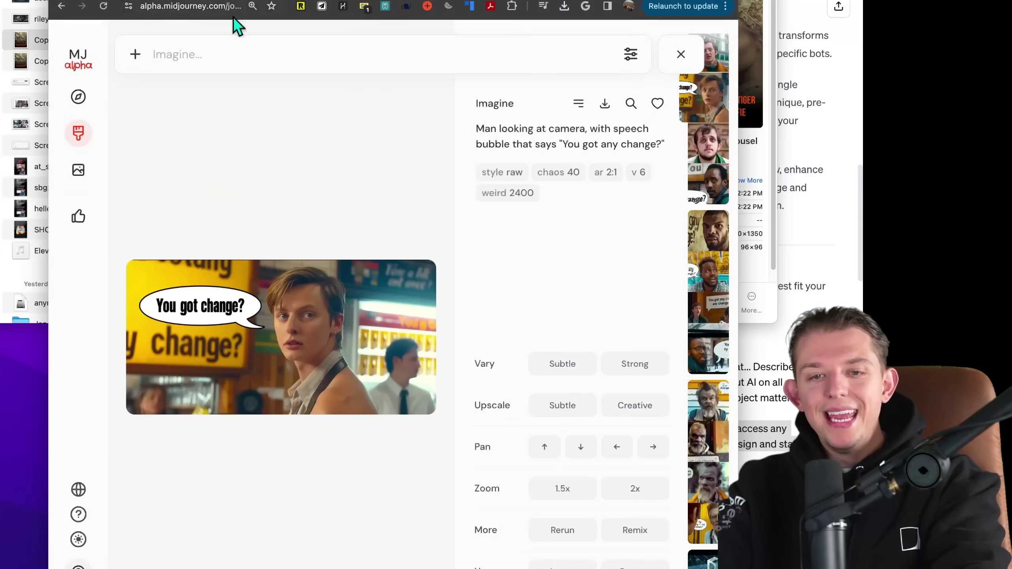
{"action": "key", "text": "super+v"}
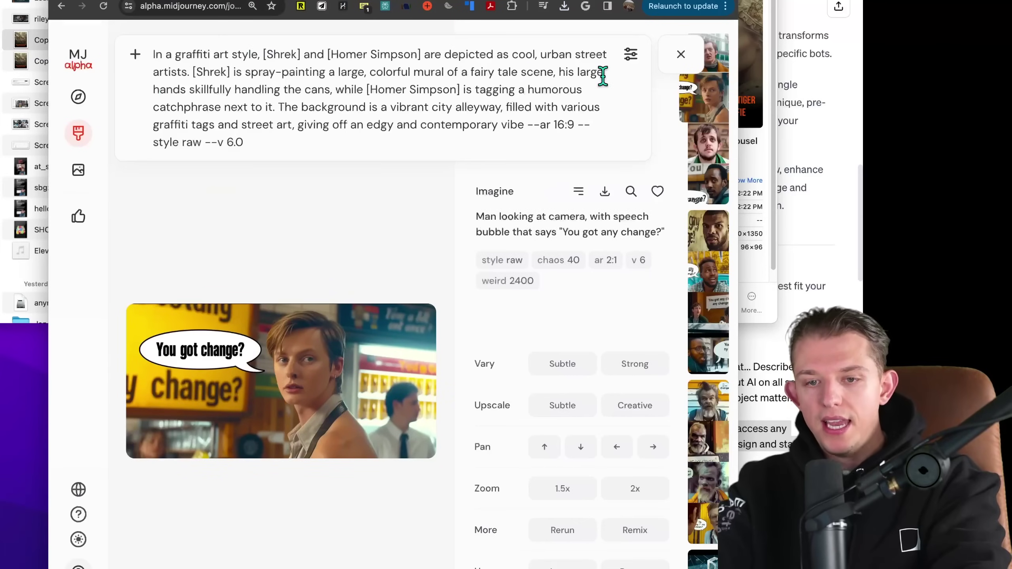
{"action": "key", "text": "Return"}
{"action": "key", "text": "super+a"}
{"action": "key", "text": "BackSpace"}
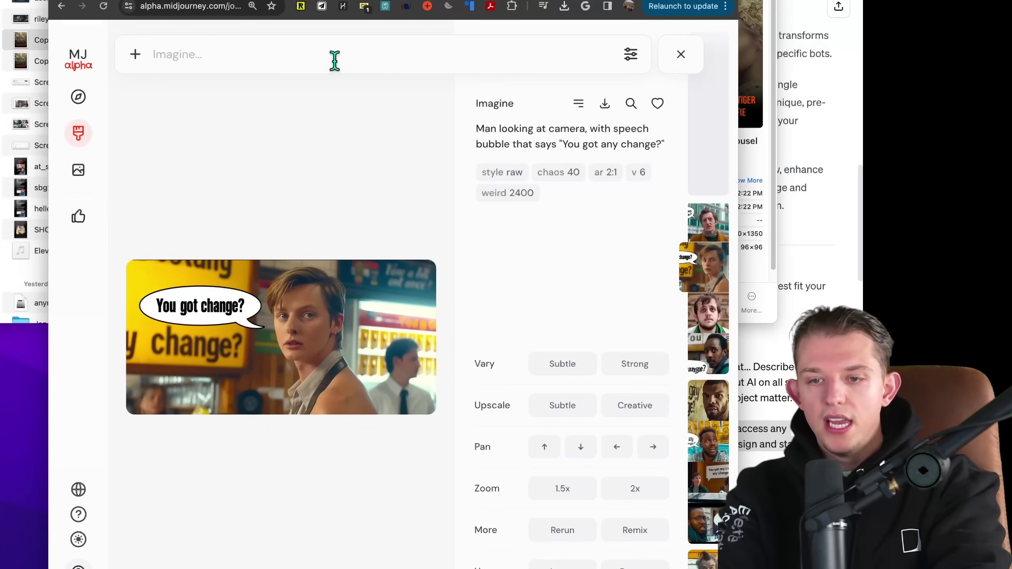
{"action": "key", "text": "super+v"}
{"action": "key", "text": "Return"}
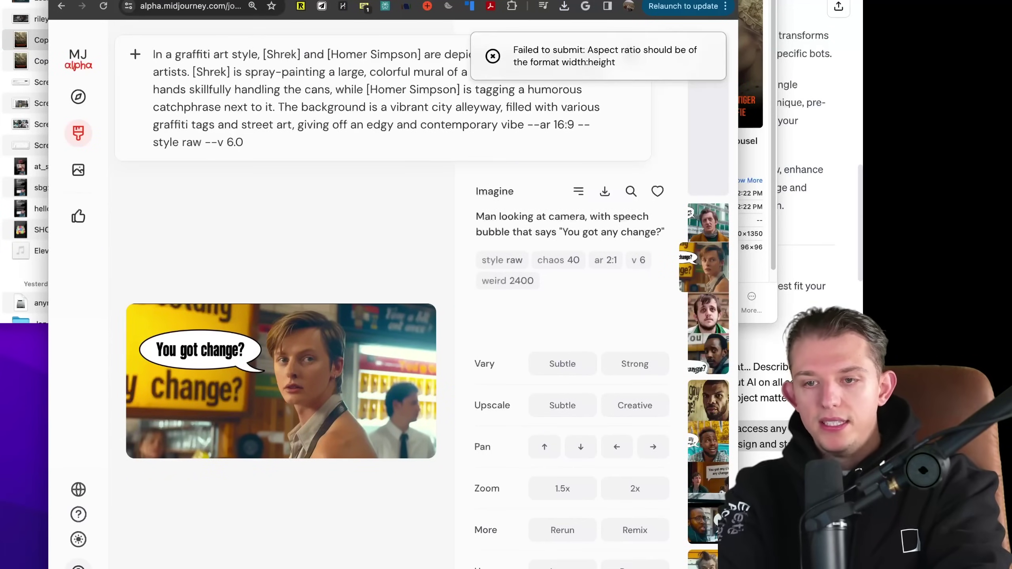
{"action": "key", "text": "alt+BackSpace"}
{"action": "key", "text": "alt+BackSpace"}
{"action": "key", "text": "alt+BackSpace"}
{"action": "key", "text": "alt+BackSpace"}
{"action": "key", "text": "alt+BackSpace"}
{"action": "key", "text": "alt+BackSpace"}
{"action": "key", "text": "Return"}
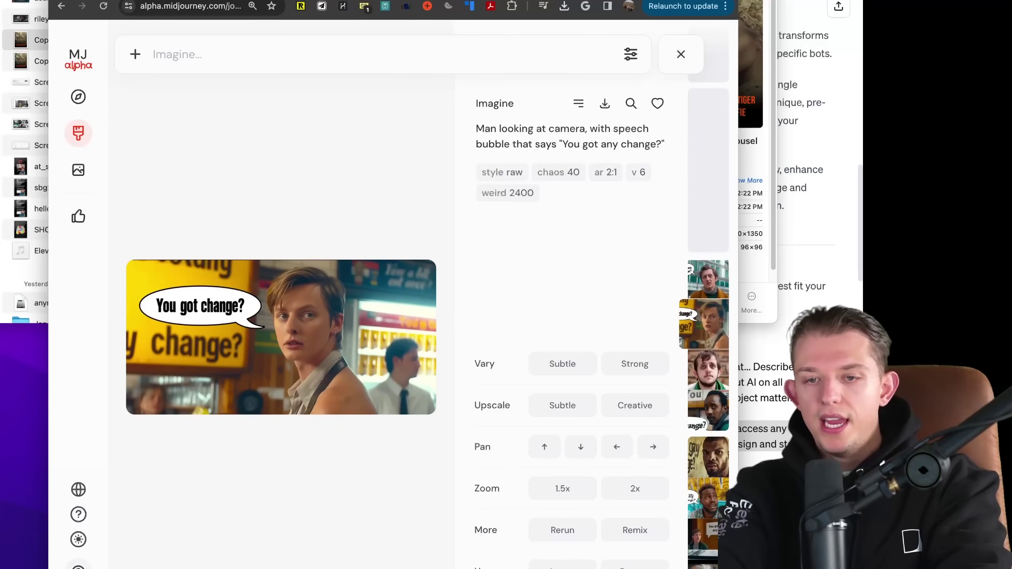
{"action": "type", "text": "In a graffiti art style, [Shrek] and [Homer Simpson] are depicted as cool, urban street artists. [Shrek] is spray-painting a large, colorful mural of a fairy tale scene, his large hands skillfully handling the cans, while [Homer Simpson] is tagging a humorous catchphrase next to it. The background is a vibrant city alleyway, filled with various graffiti tags and street art, giving off an edgy and contemporary vibe"}
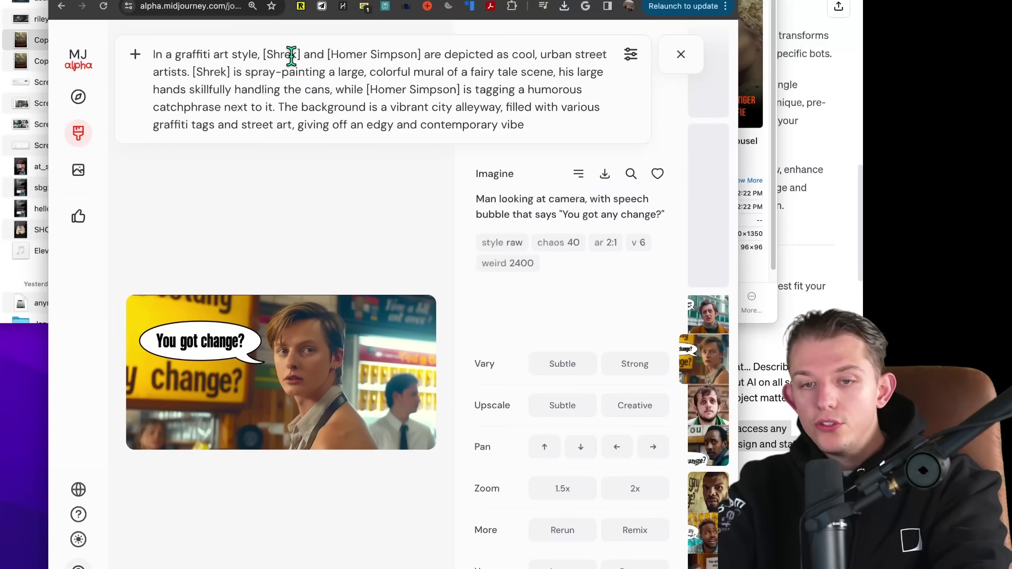